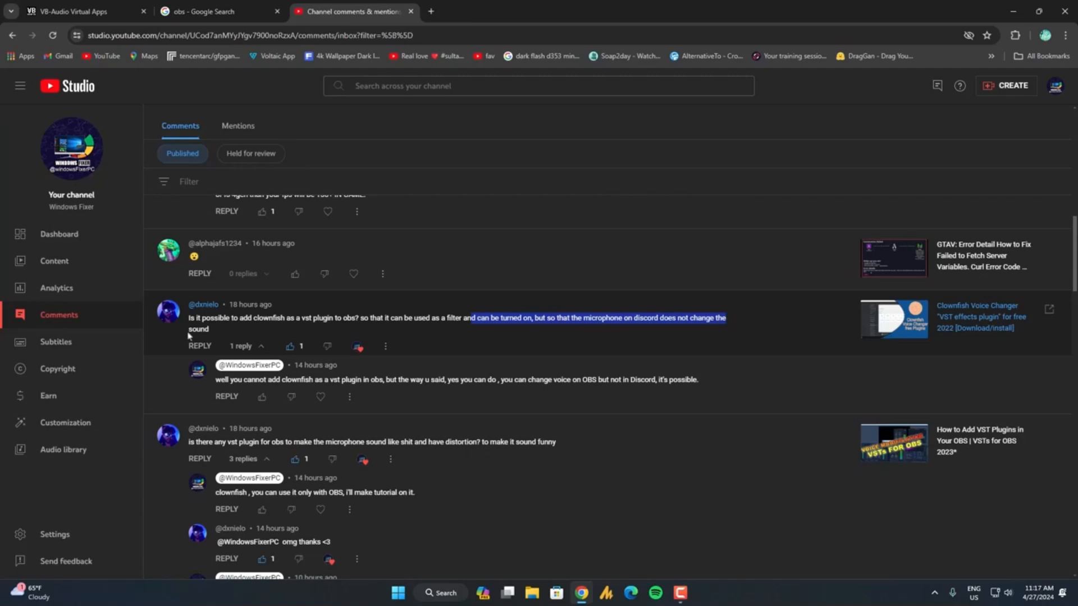
scroll(424, 423, down, 1)
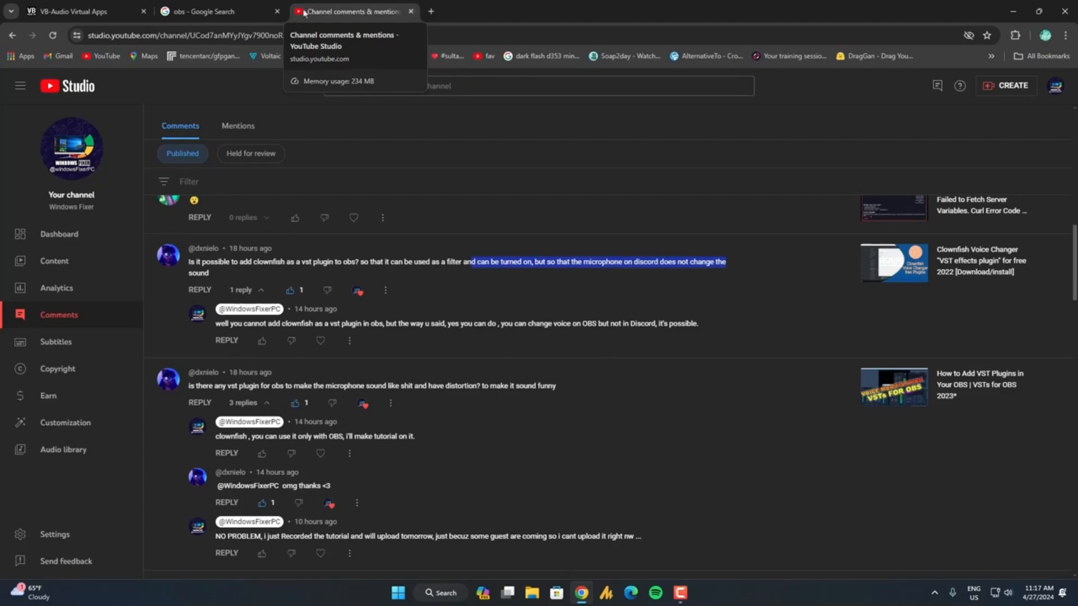
click(75, 11)
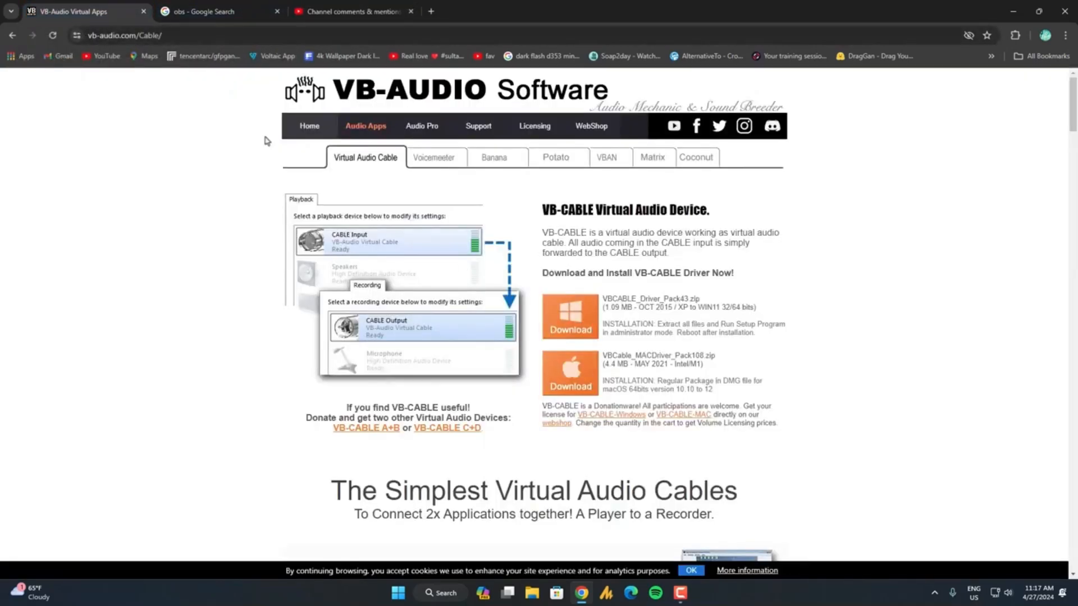
click(205, 12)
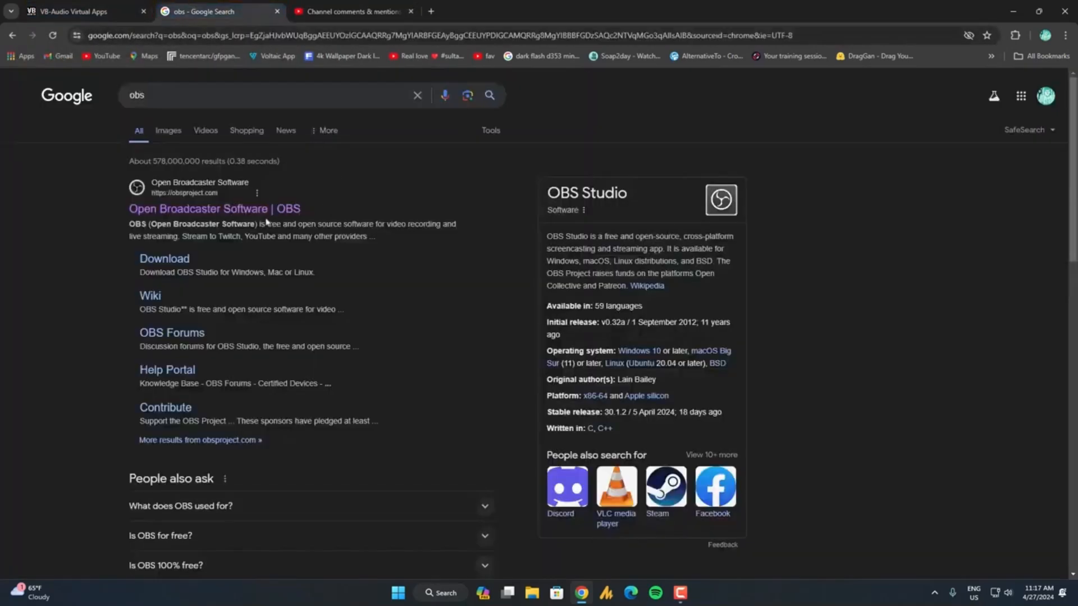
Download the Windows driver package VBCABLE_Driver_Pack43.zip from the VB-Audio page, declining the download manager's registration offer.
click(51, 8)
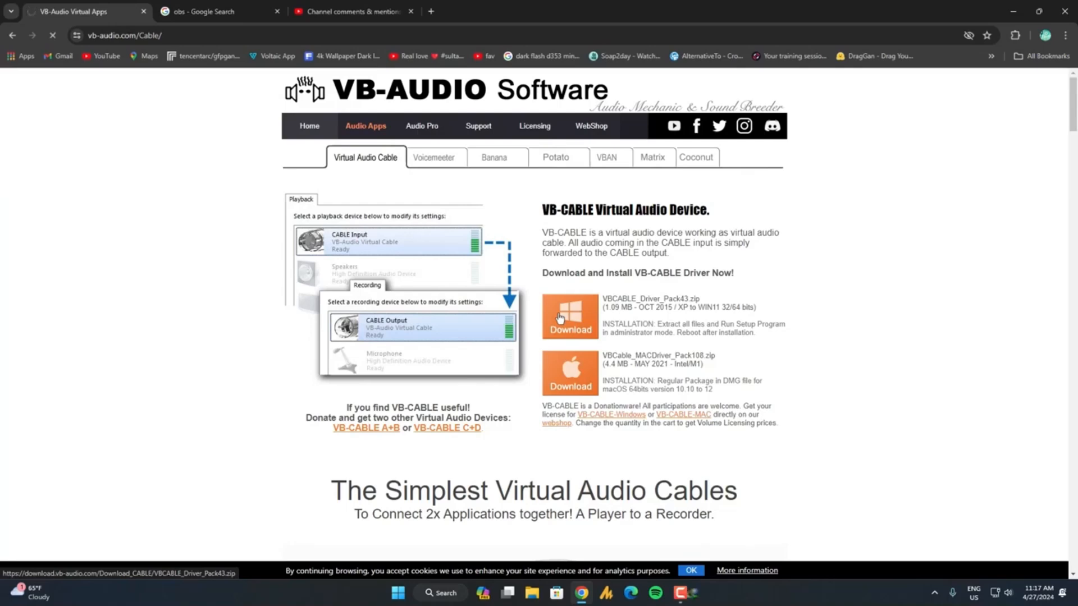
scroll(592, 319, down, 1)
click(1013, 11)
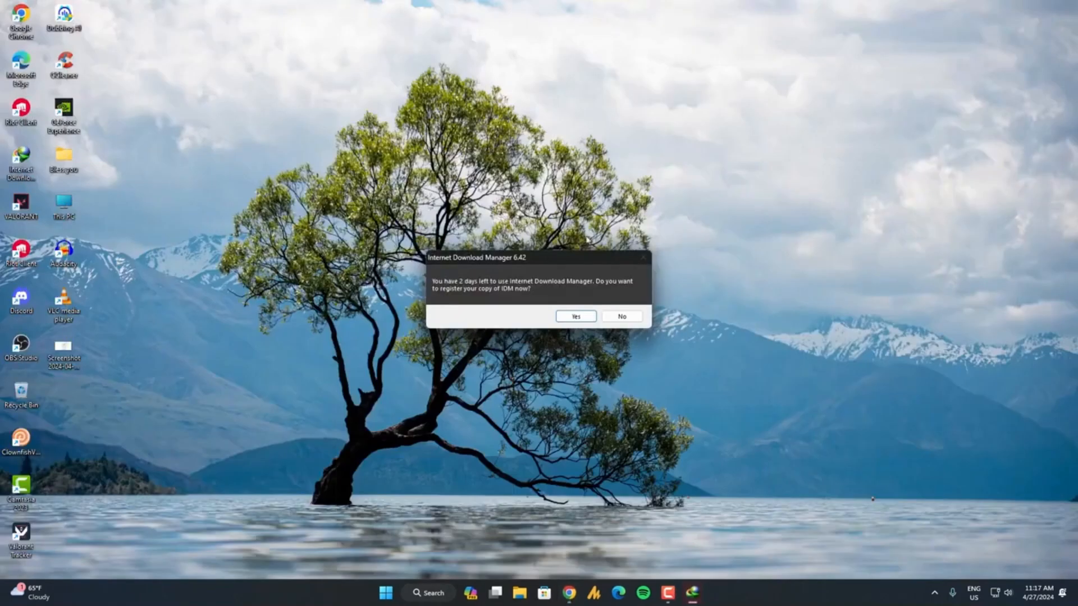
click(621, 316)
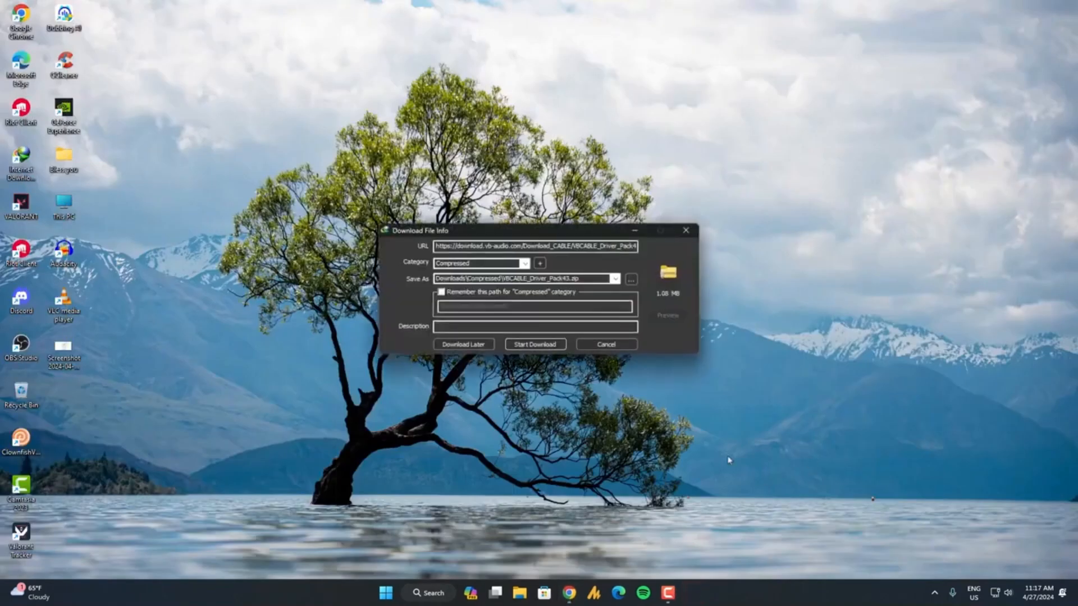
click(554, 347)
click(565, 315)
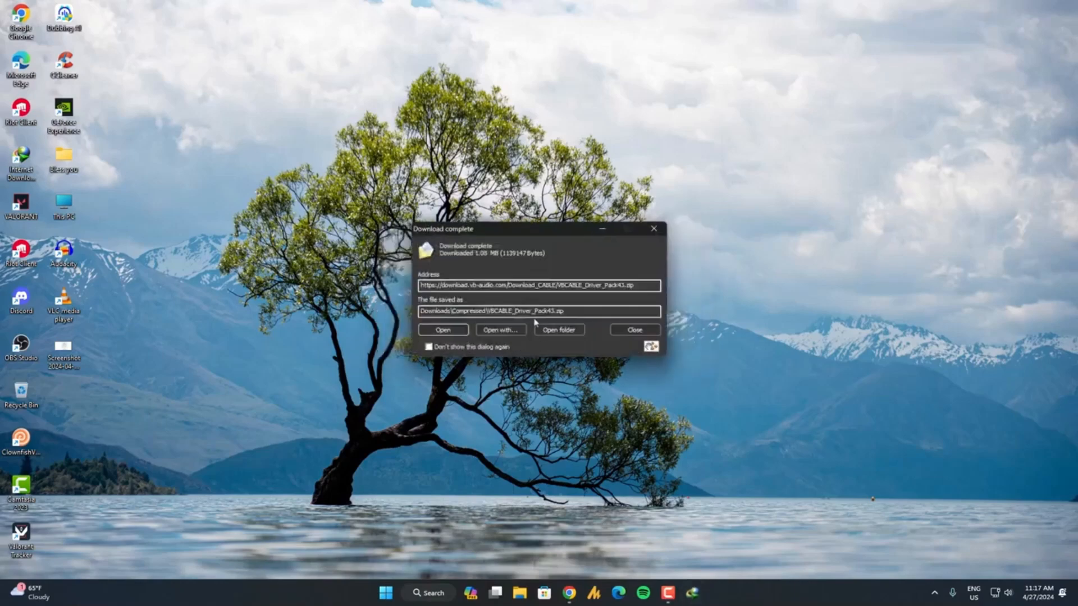
Extract the downloaded VBCABLE_Driver_Pack43 archive in the Compressed folder and open the extracted folder.
click(558, 331)
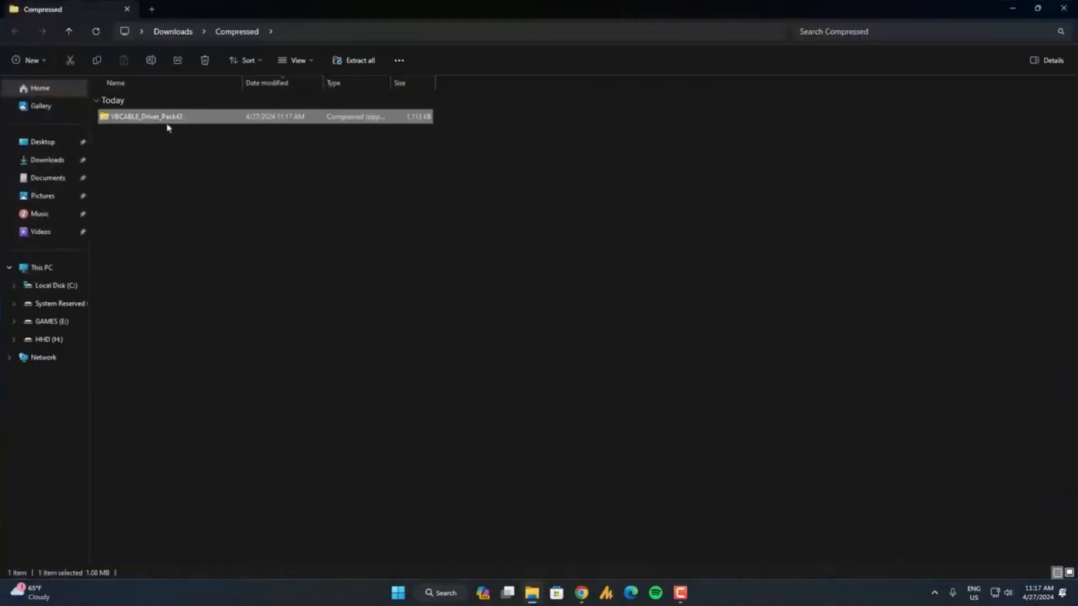
right_click(158, 118)
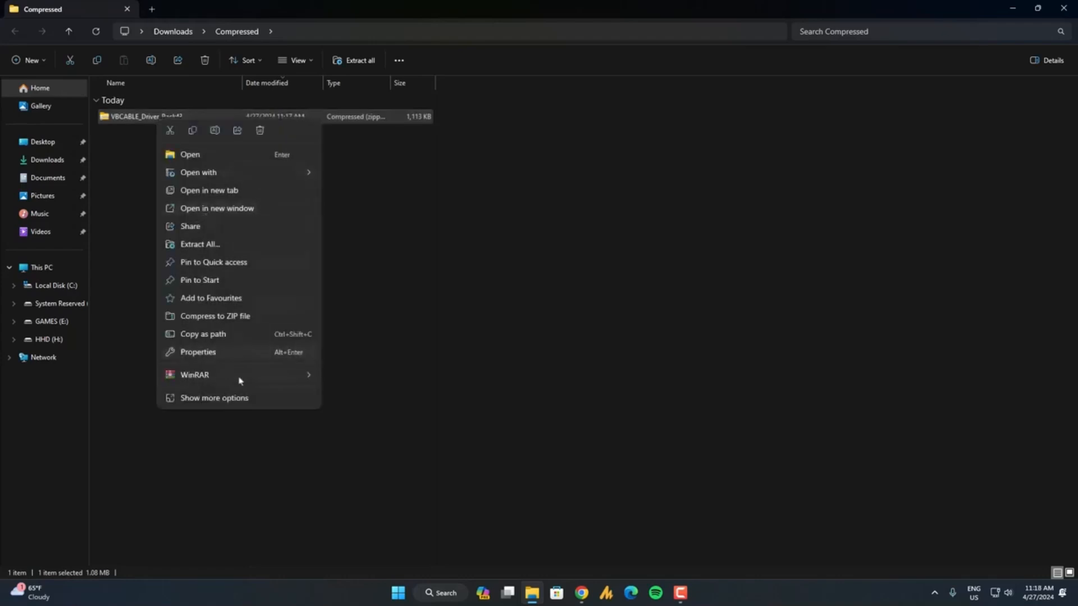
mouse_move(240, 377)
click(401, 413)
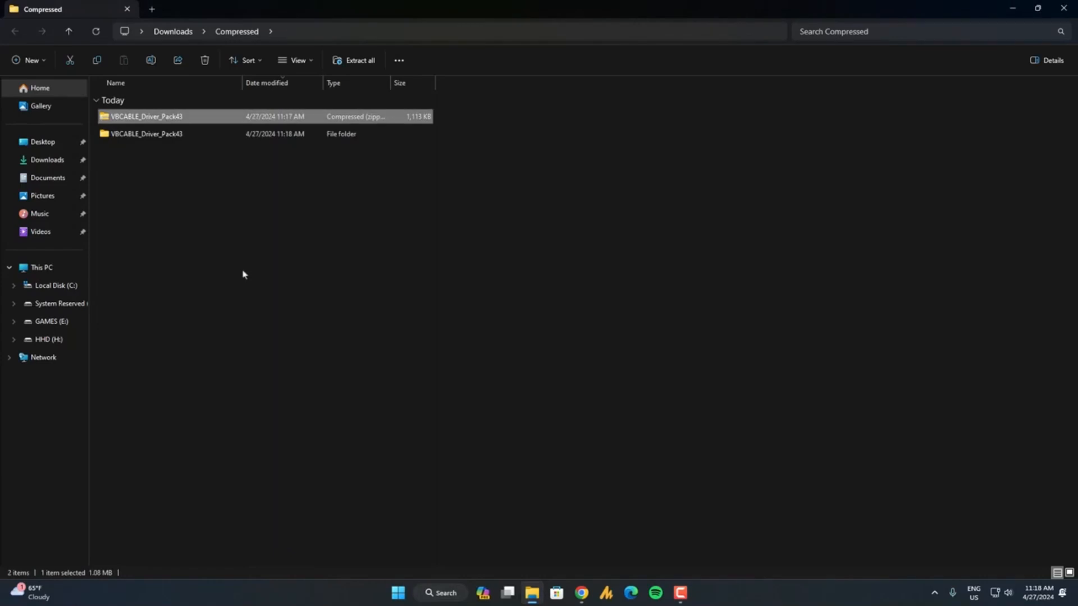
double_click(168, 135)
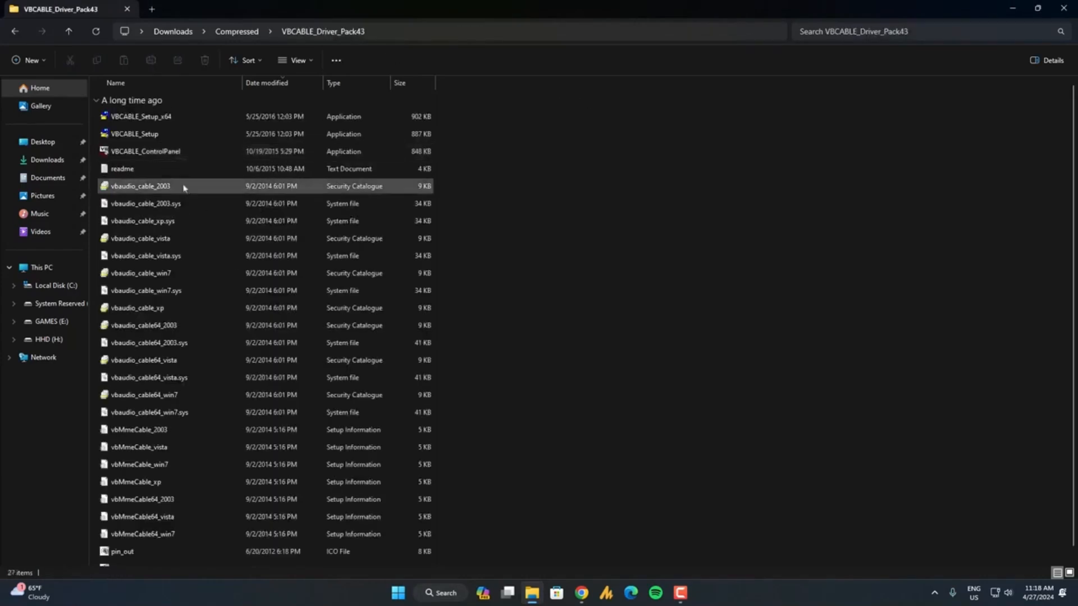
Try to install the VB-CABLE driver by running VBCABLE_Setup_x64 without administrator rights.
click(160, 136)
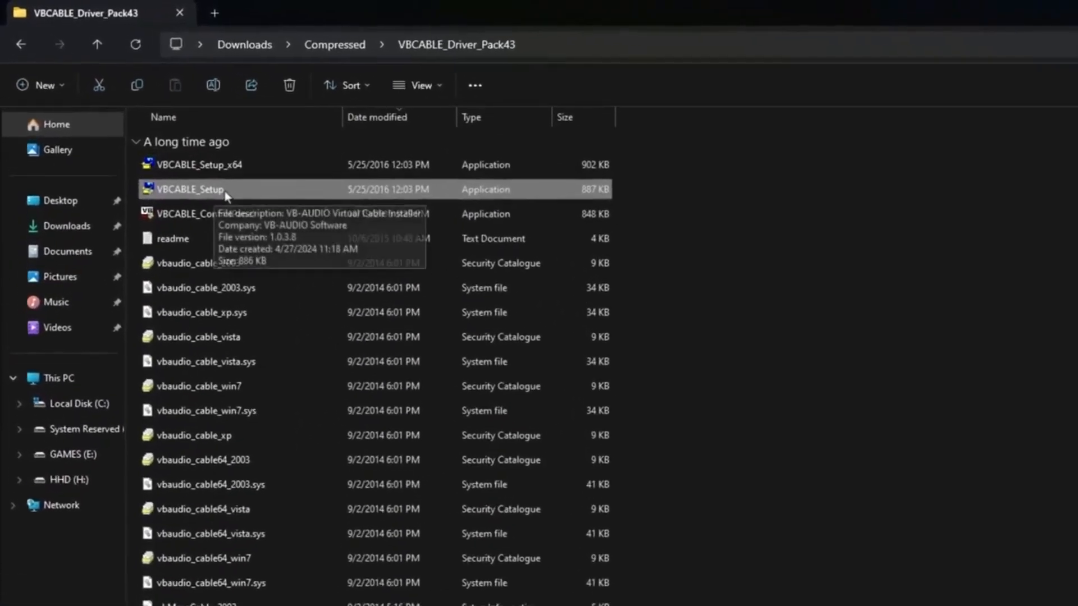
click(227, 173)
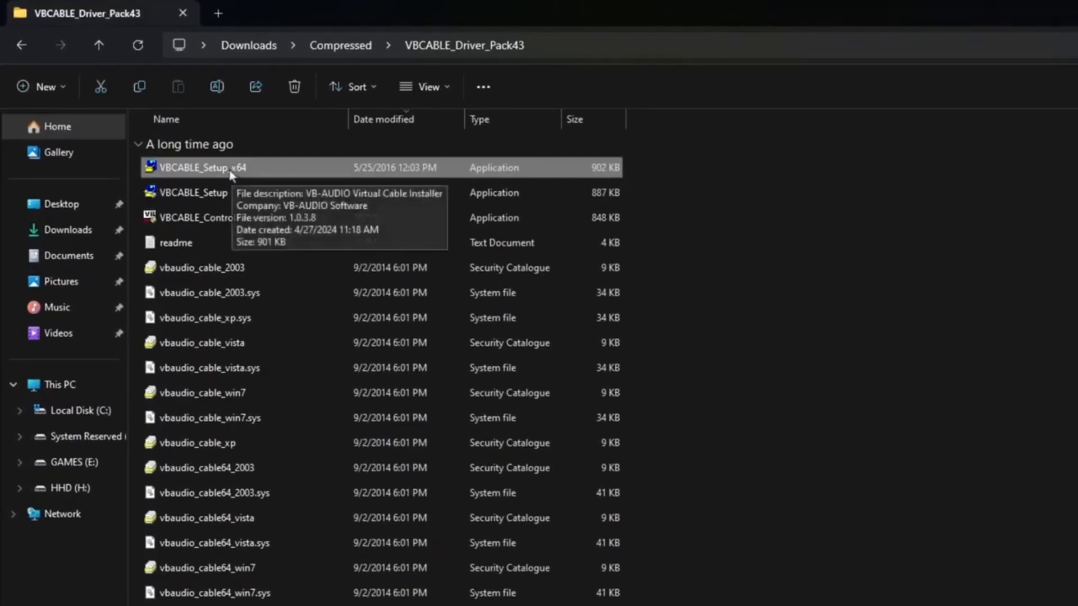
double_click(230, 168)
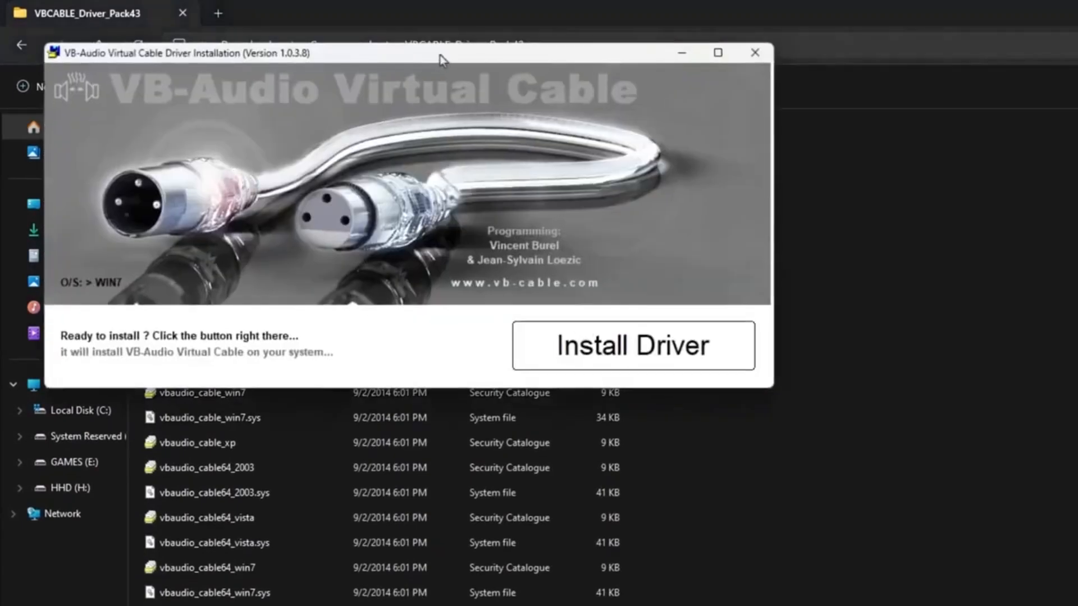
drag(440, 60, 891, 253)
click(984, 562)
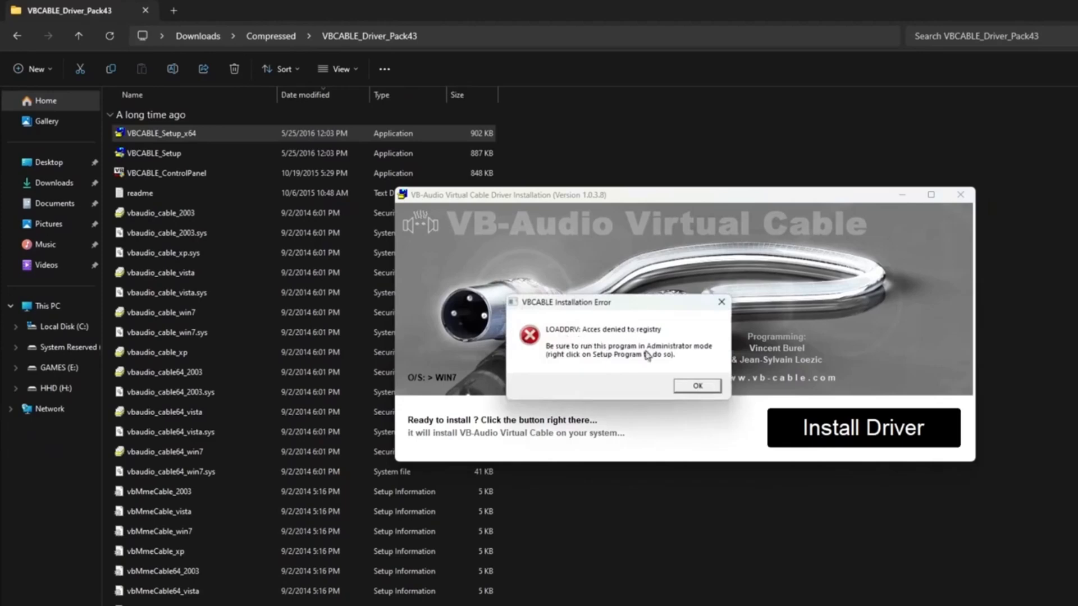
click(722, 302)
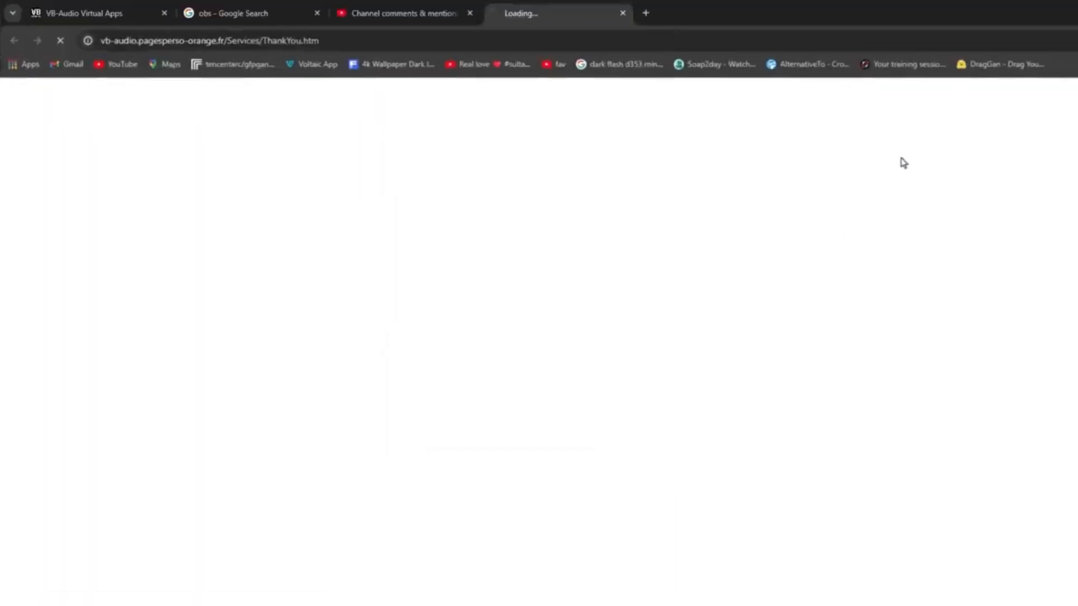
click(622, 13)
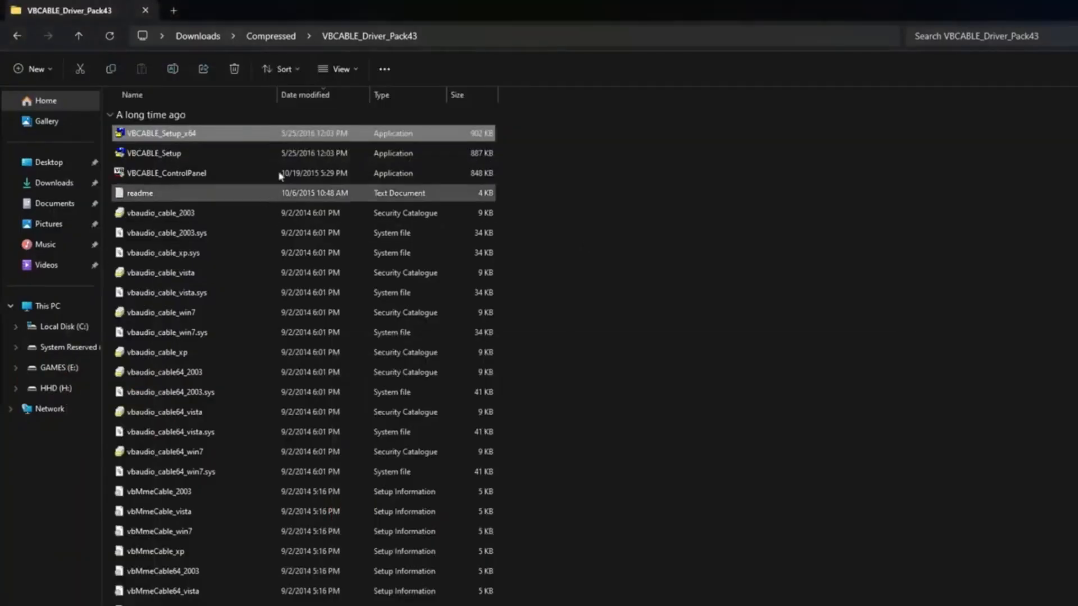
Install the VB-CABLE driver by running VBCABLE_Setup_x64 as administrator, and clear the leftover web page and windows off the desktop.
right_click(168, 136)
click(234, 222)
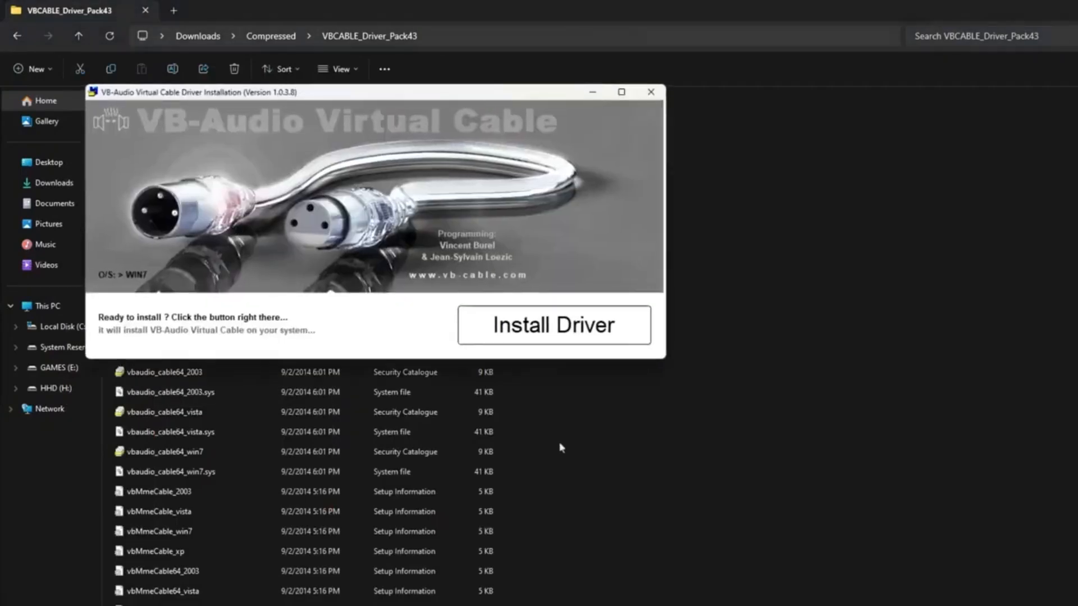
click(610, 334)
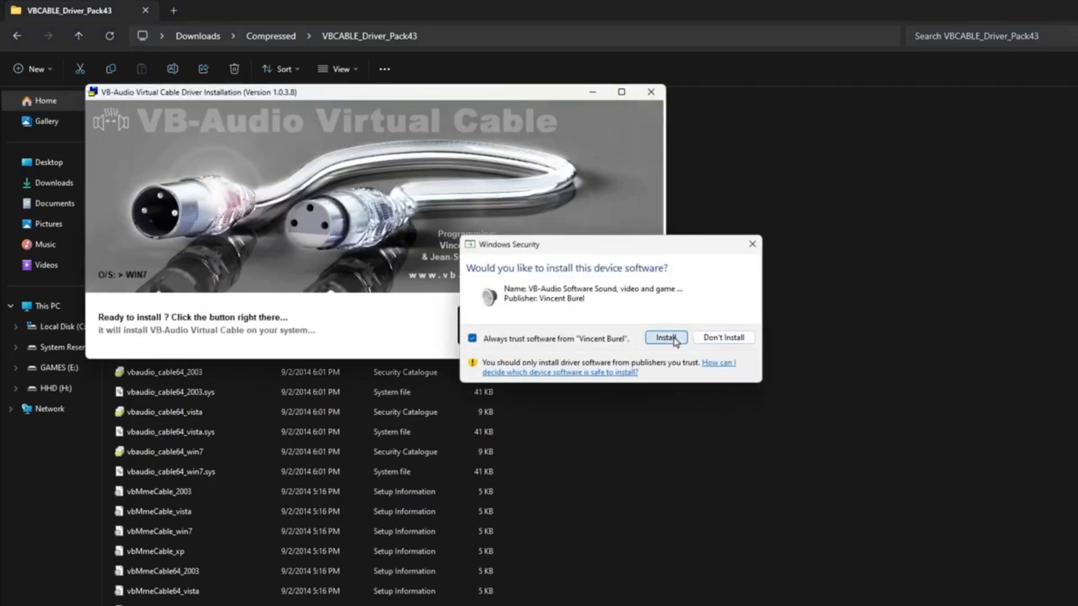
click(666, 338)
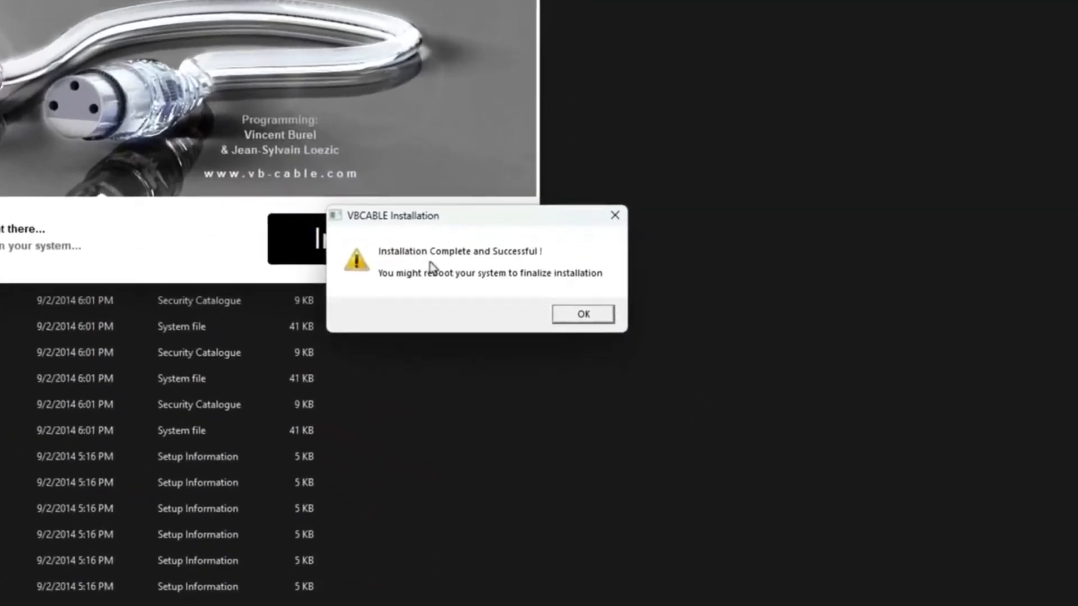
click(583, 313)
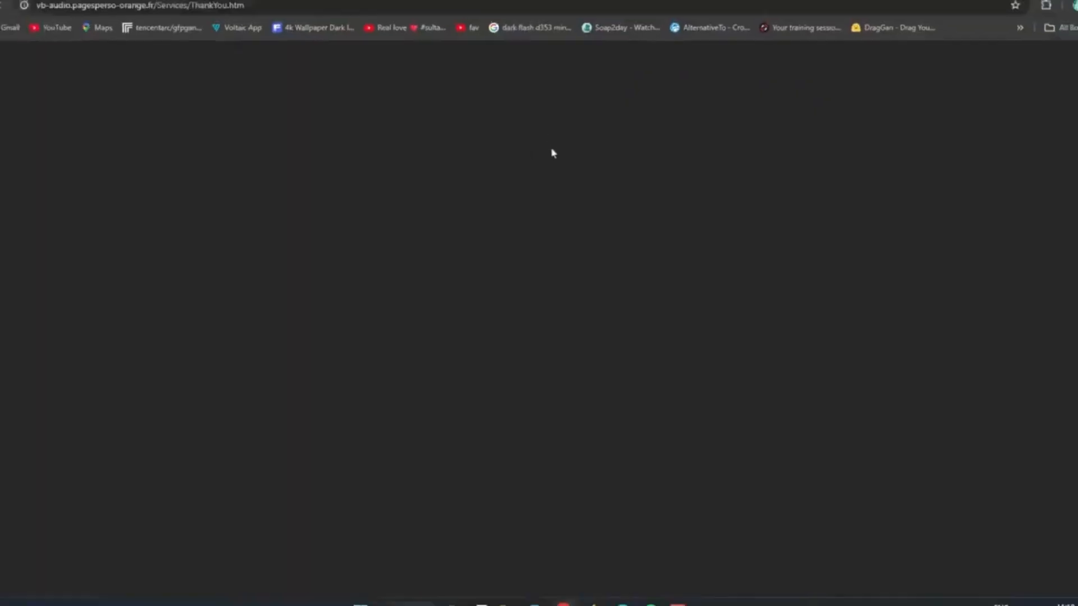
click(541, 12)
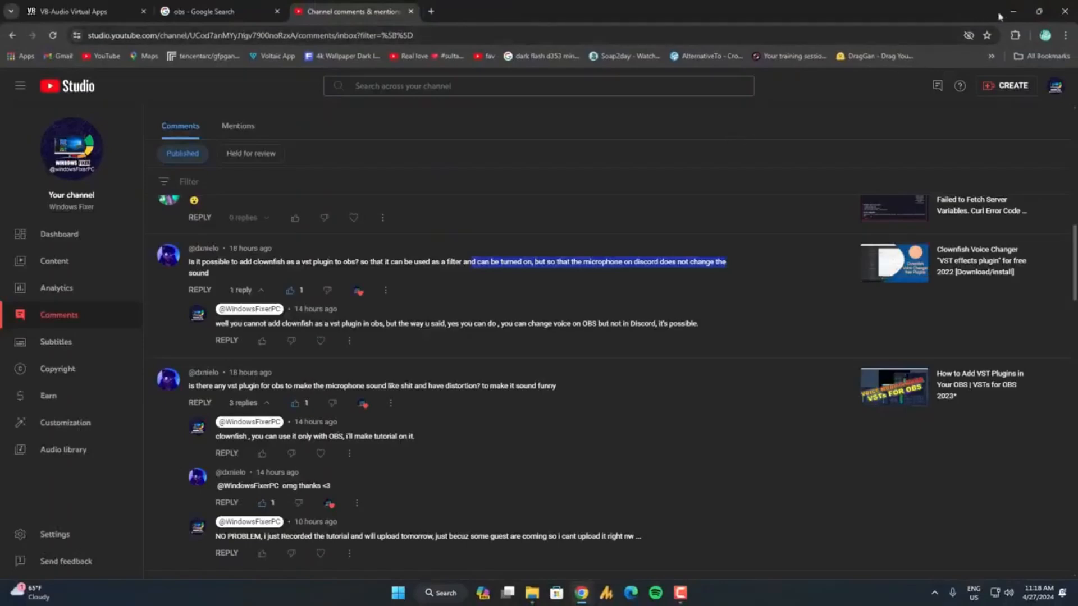
click(1010, 12)
click(1061, 21)
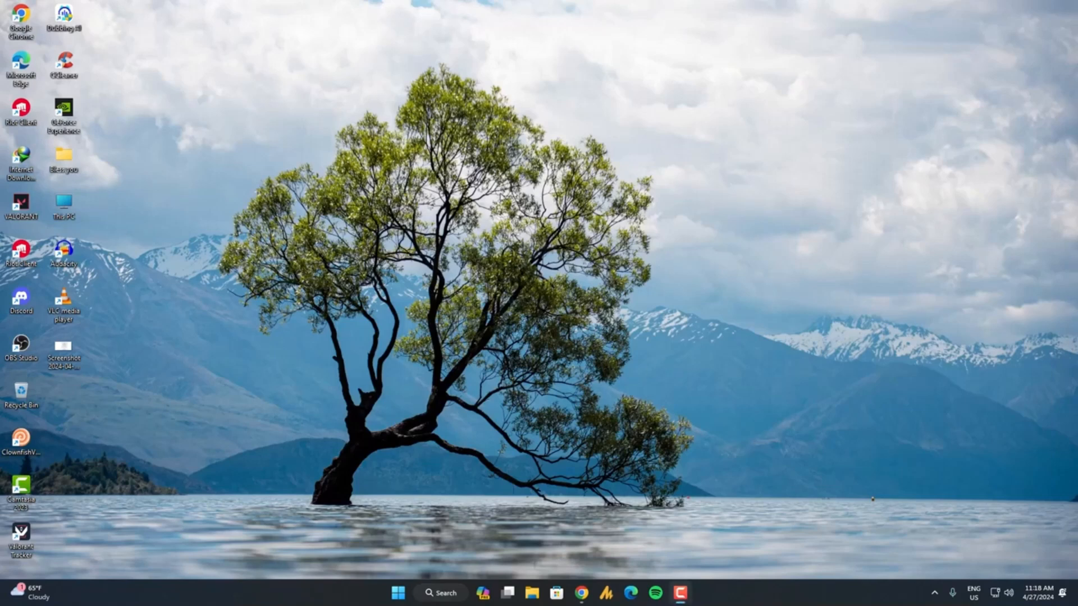
Open the Windows Sound settings through Control Panel's Hardware and Sound section and show the recording devices.
key(super)
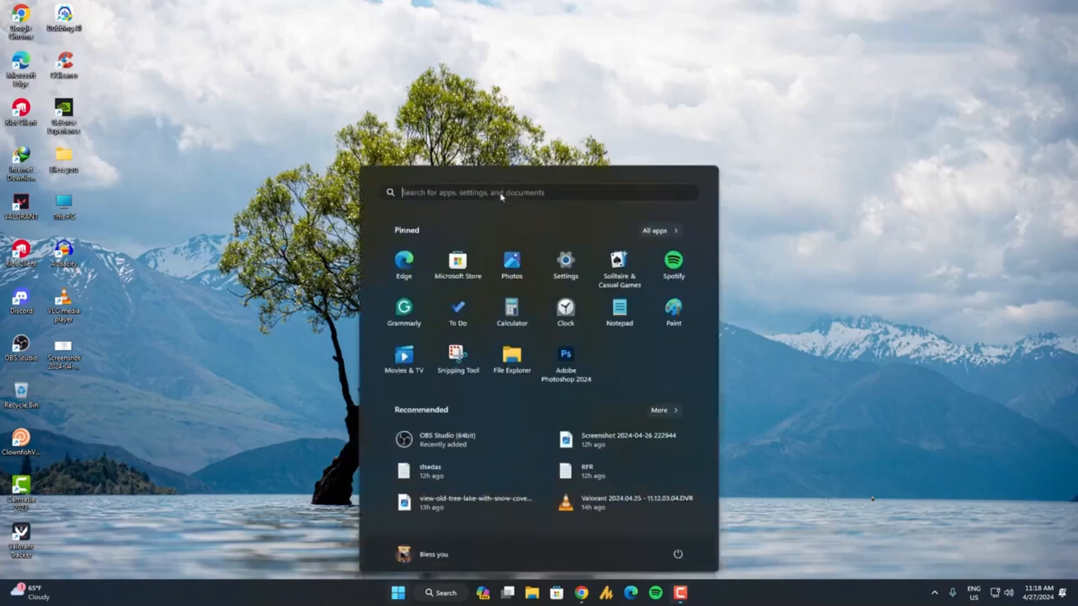
text(control panel)
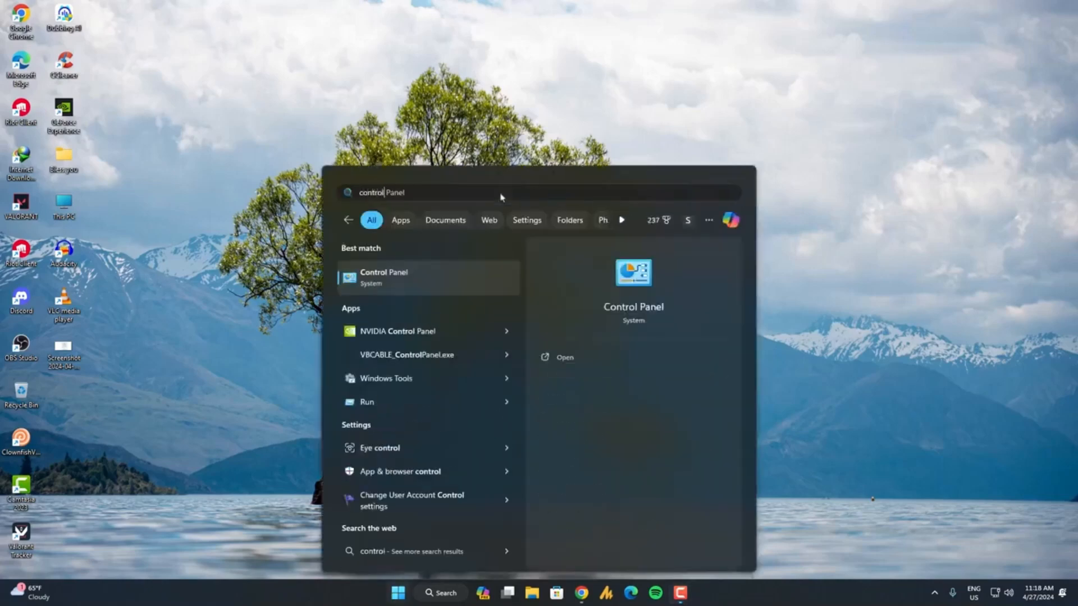
key(Return)
click(398, 167)
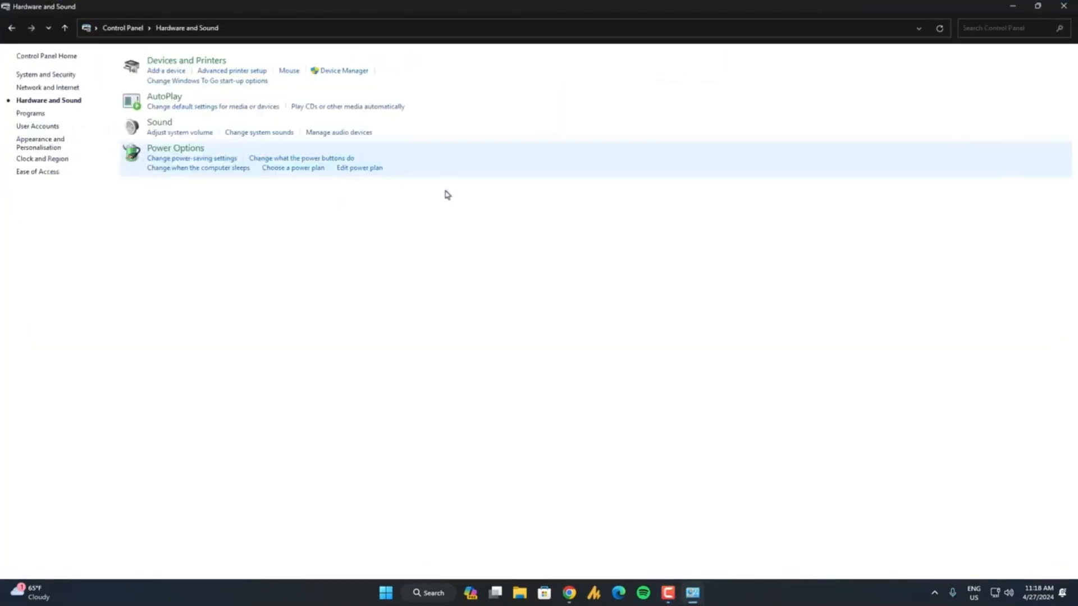
click(160, 124)
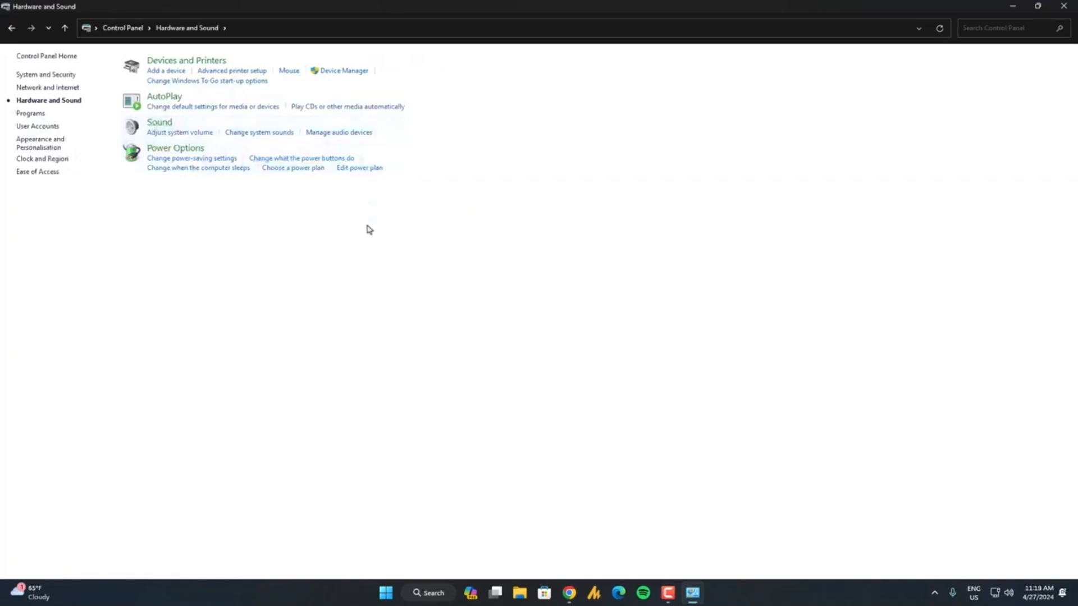
drag(204, 135, 636, 195)
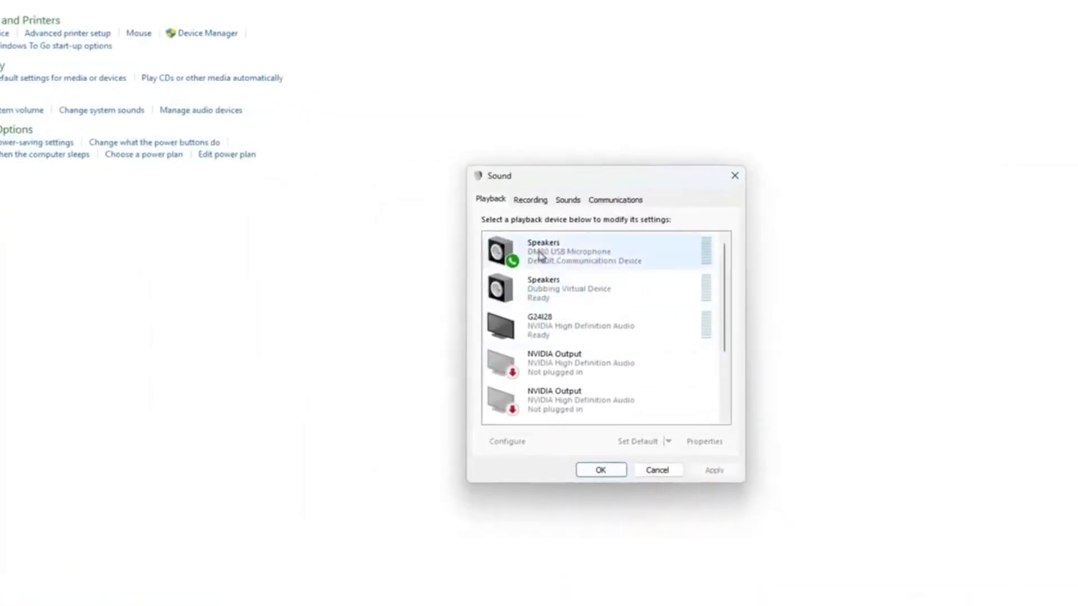
click(531, 203)
Examine the recording device list, checking the default roles of the DM30 USB Microphone and the VB-Audio CABLE Output.
scroll(505, 353, down, 2)
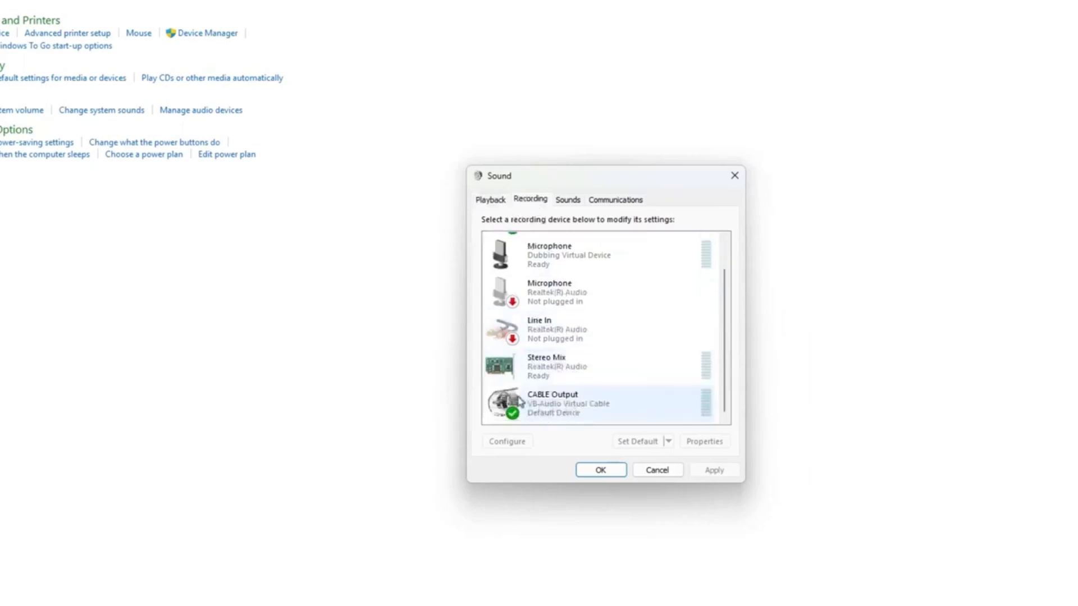
scroll(564, 399, up, 2)
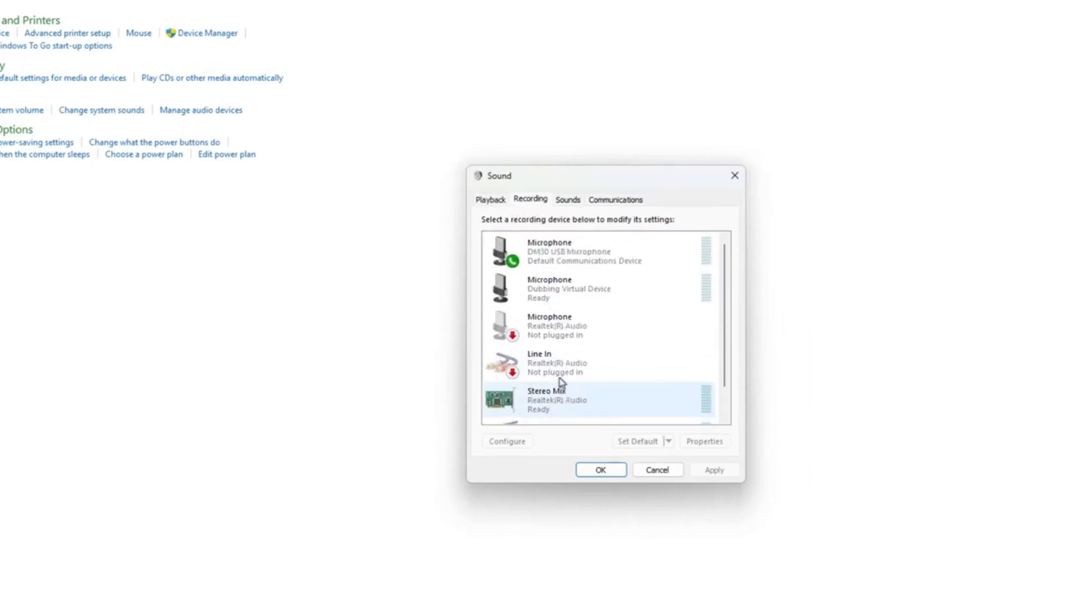
scroll(567, 413, down, 2)
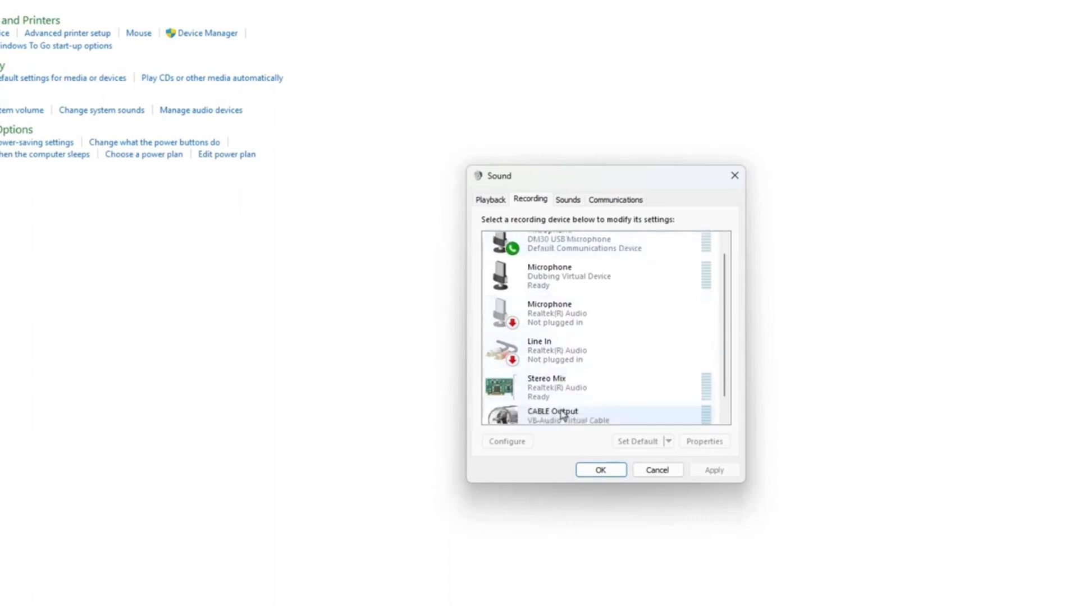
scroll(563, 413, up, 2)
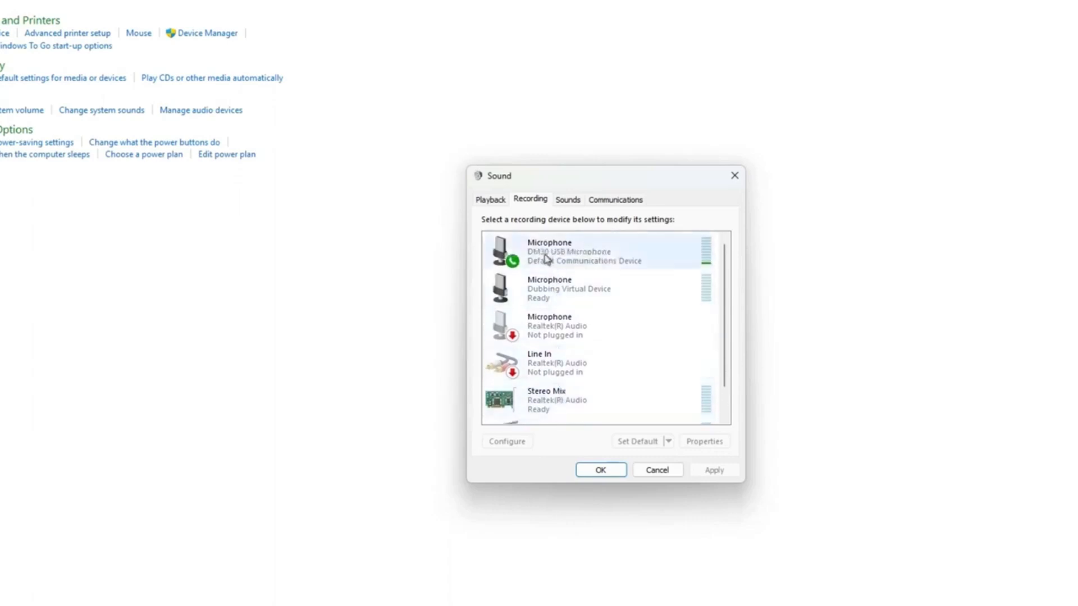
scroll(608, 397, down, 2)
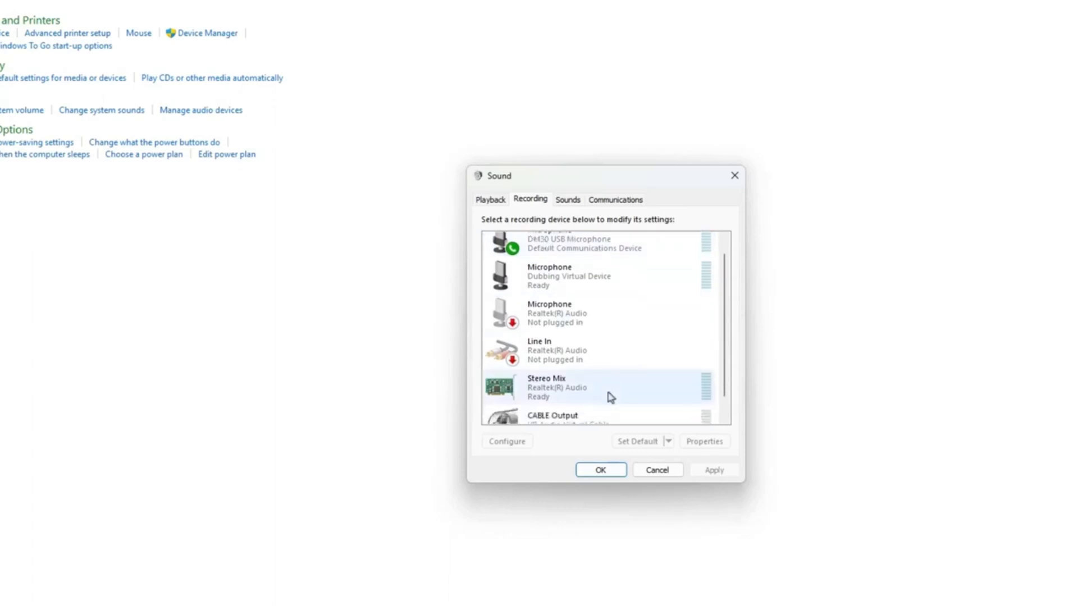
scroll(541, 409, up, 2)
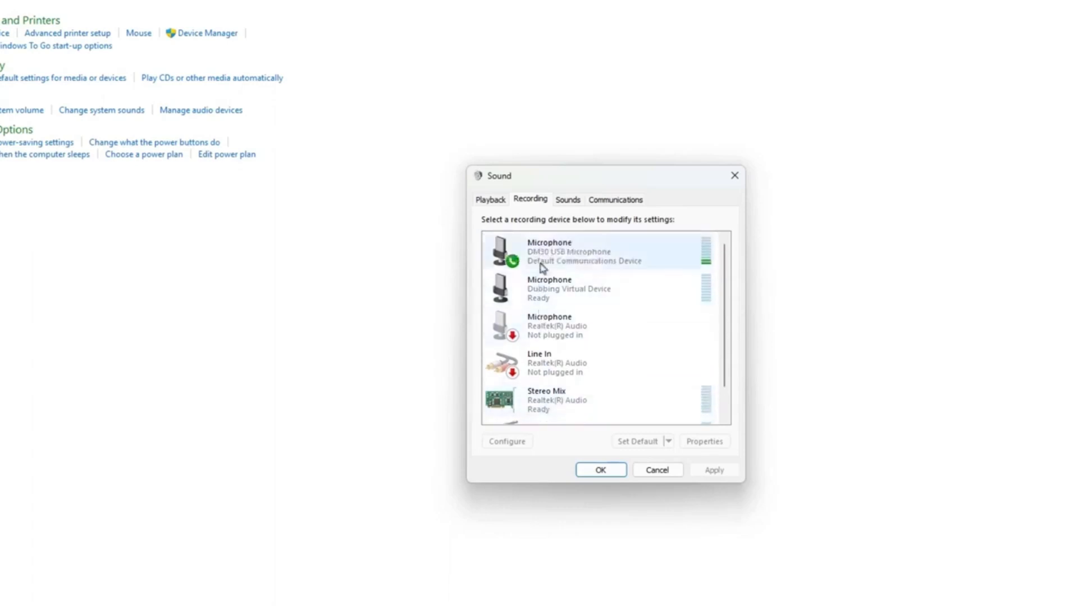
scroll(561, 404, down, 2)
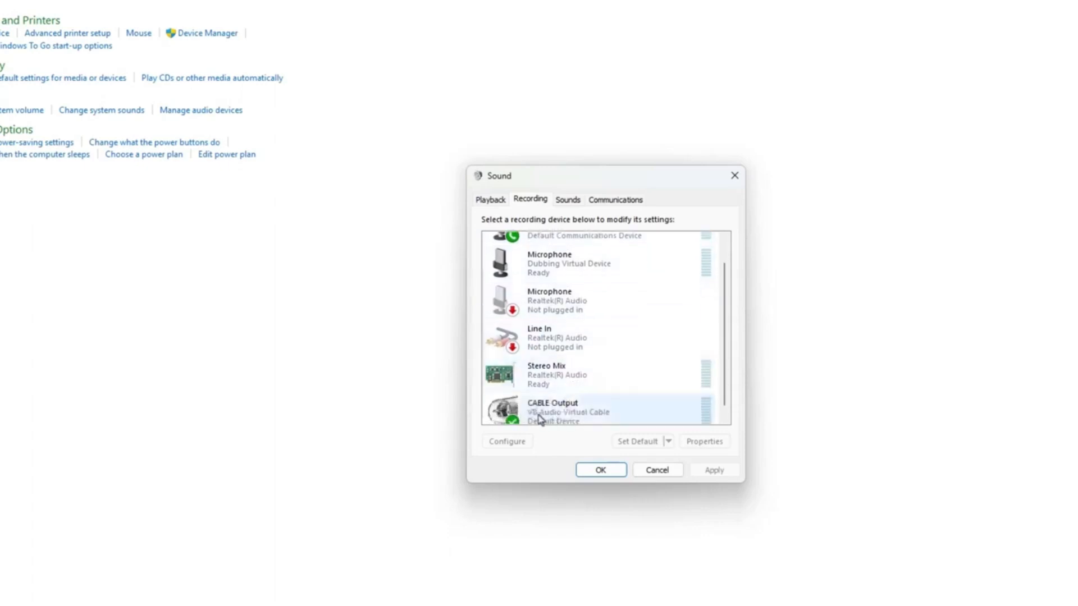
Open the Listen settings in the properties of the DM30 USB Microphone recording device.
scroll(585, 423, up, 2)
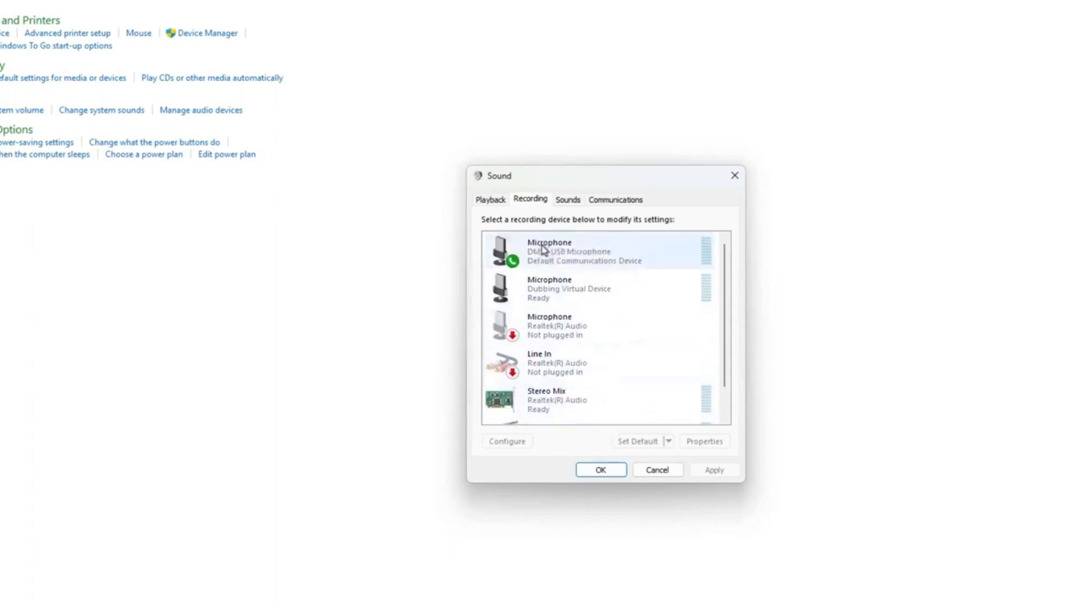
right_click(543, 256)
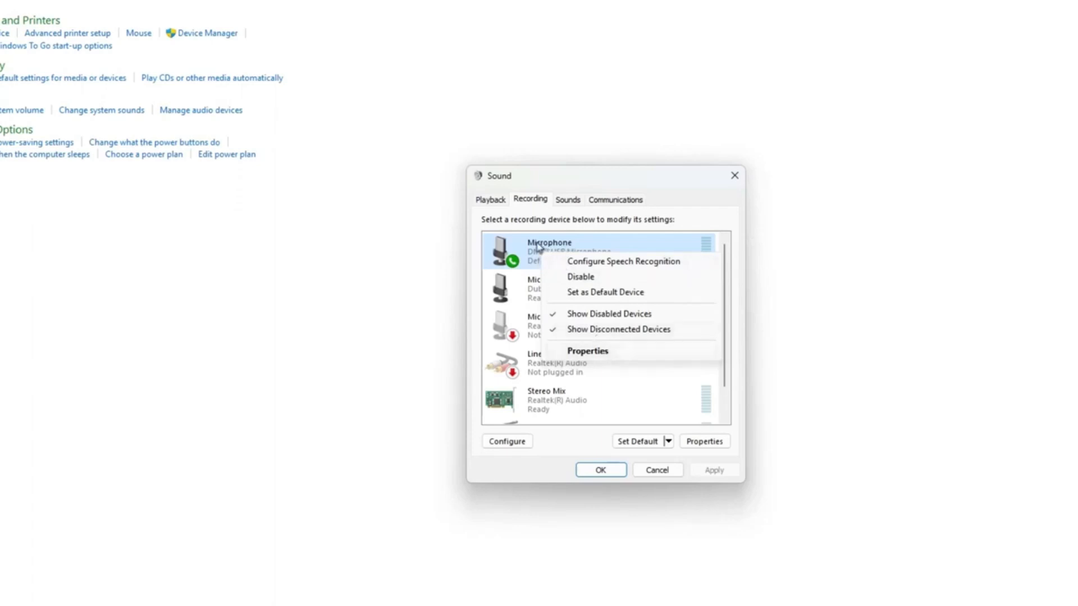
click(594, 248)
right_click(594, 248)
click(641, 345)
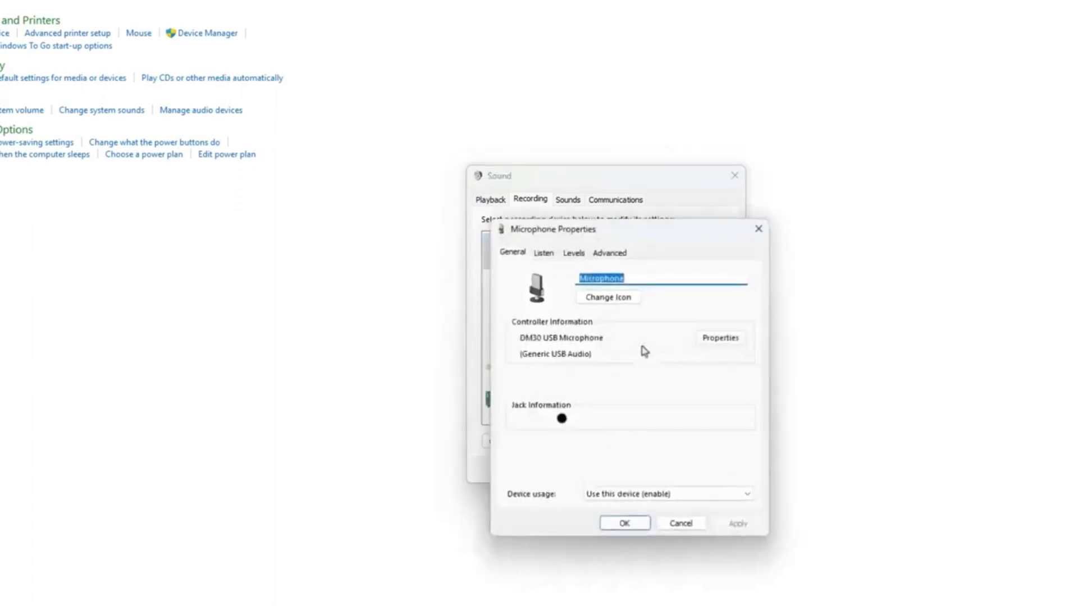
click(545, 259)
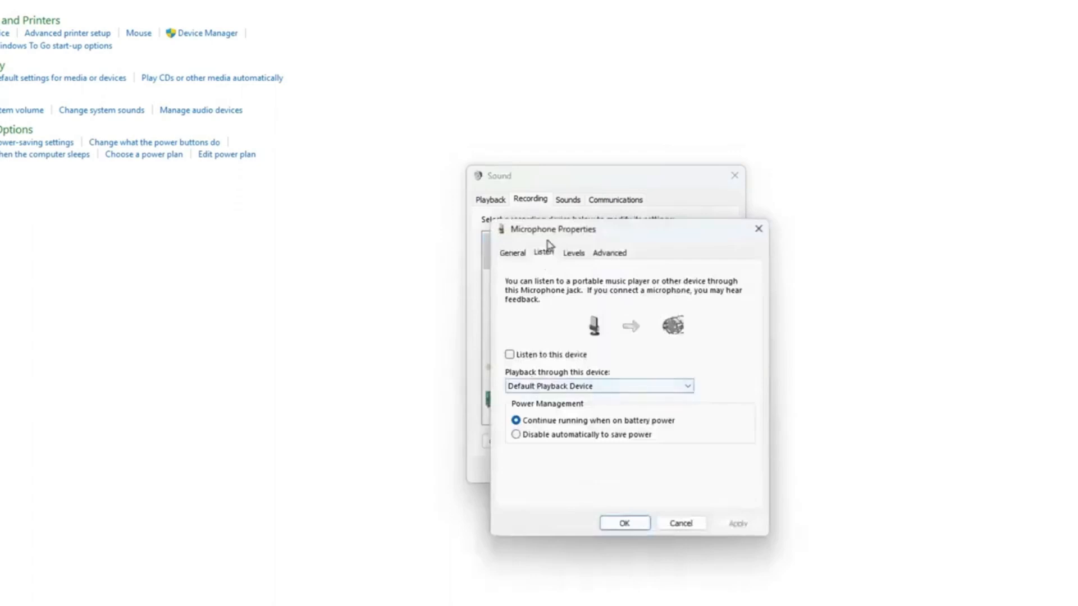
Enable listening to the DM30 USB Microphone and route its playback through CABLE Input (VB-Audio Virtual Cable).
click(517, 357)
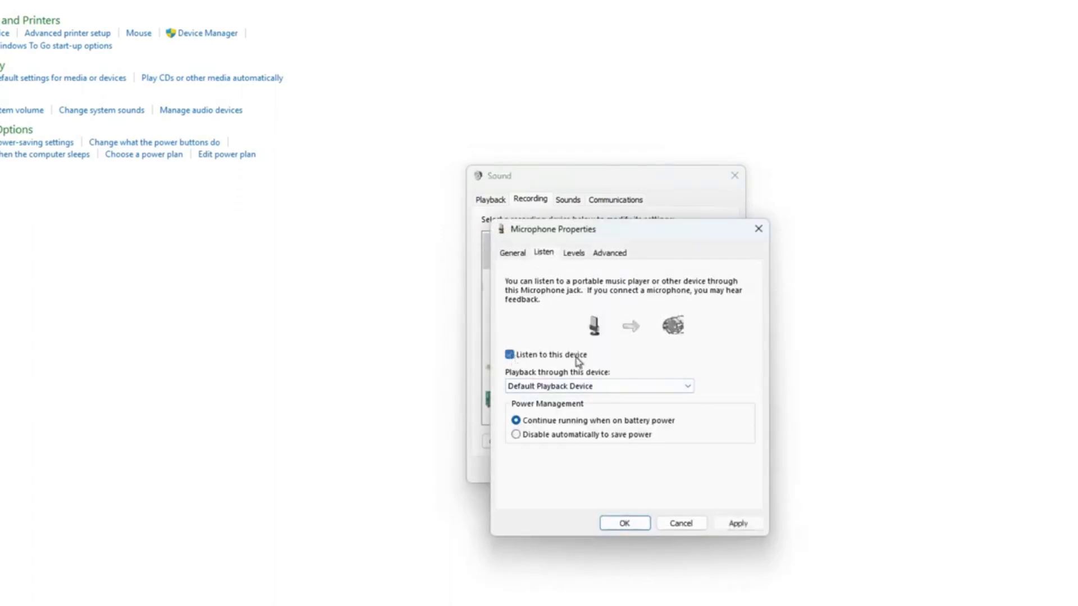
click(572, 385)
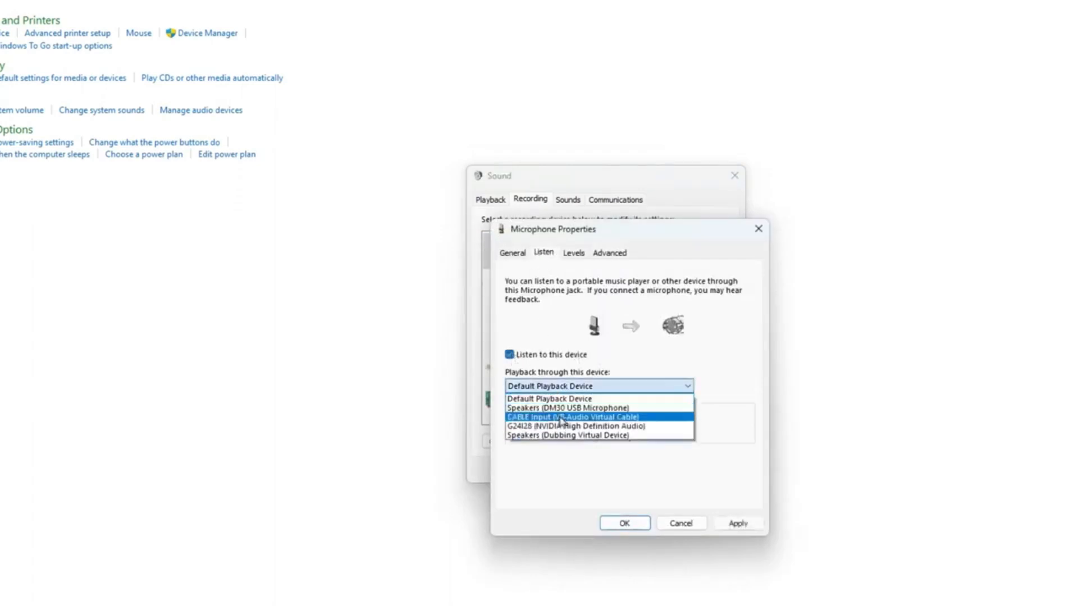
click(561, 420)
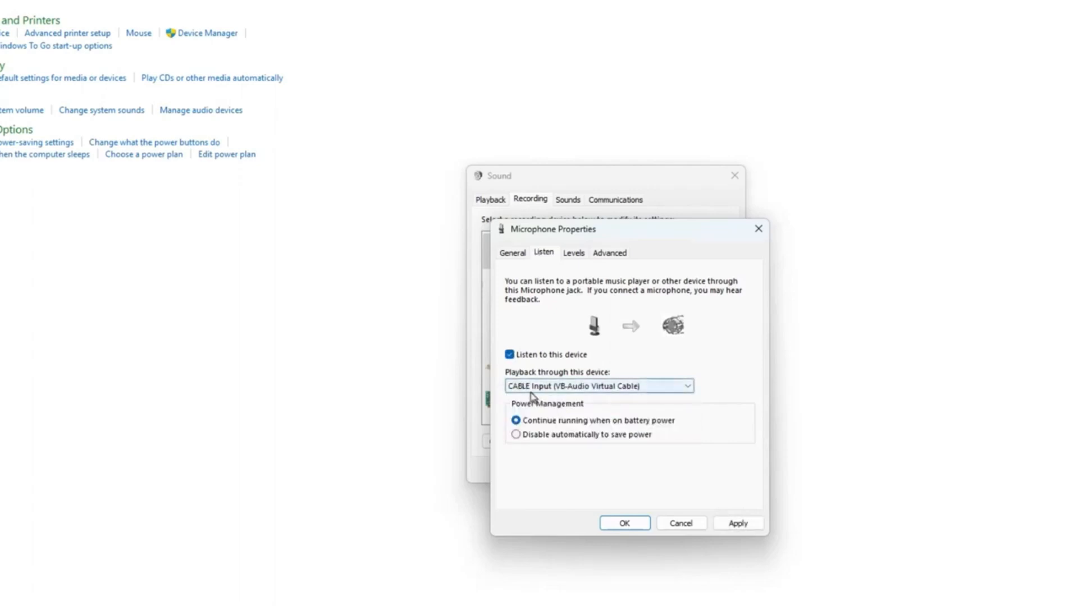
click(547, 387)
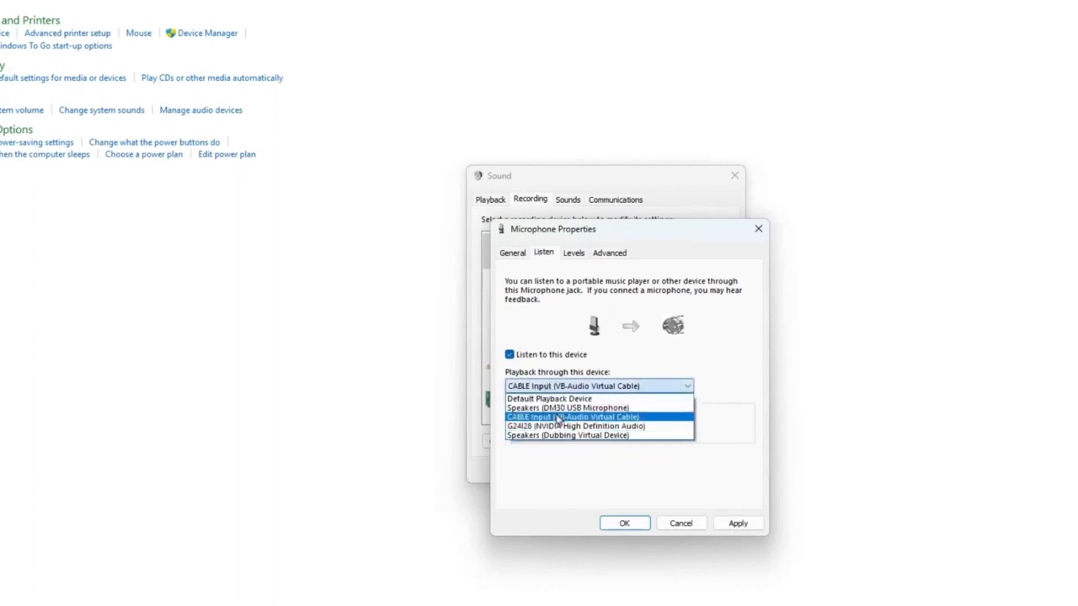
click(560, 418)
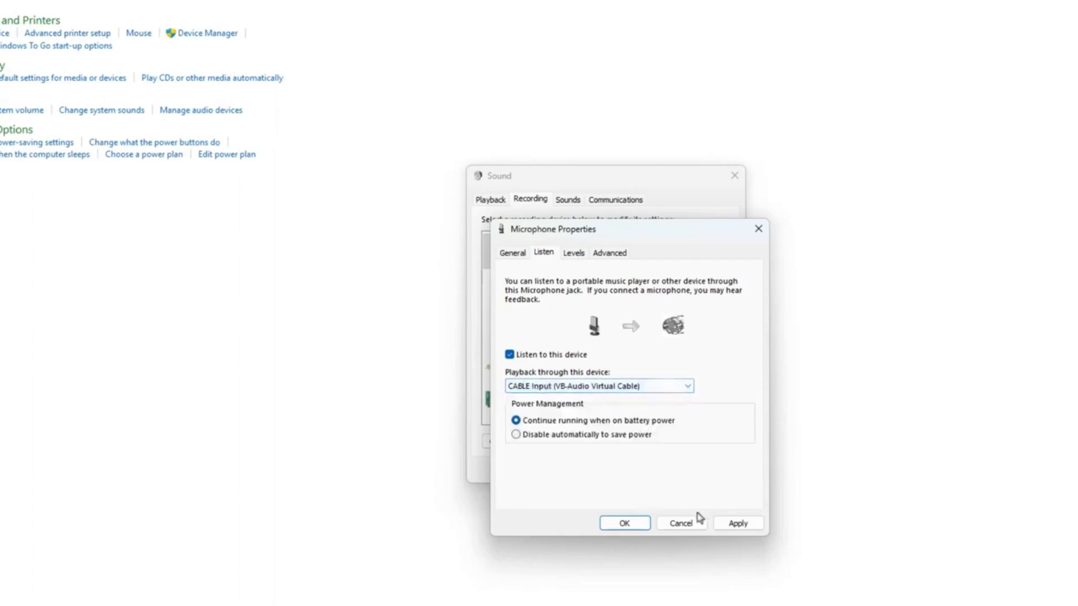
Set the microphone's power management to disable automatically to save power, and apply the property changes.
click(571, 437)
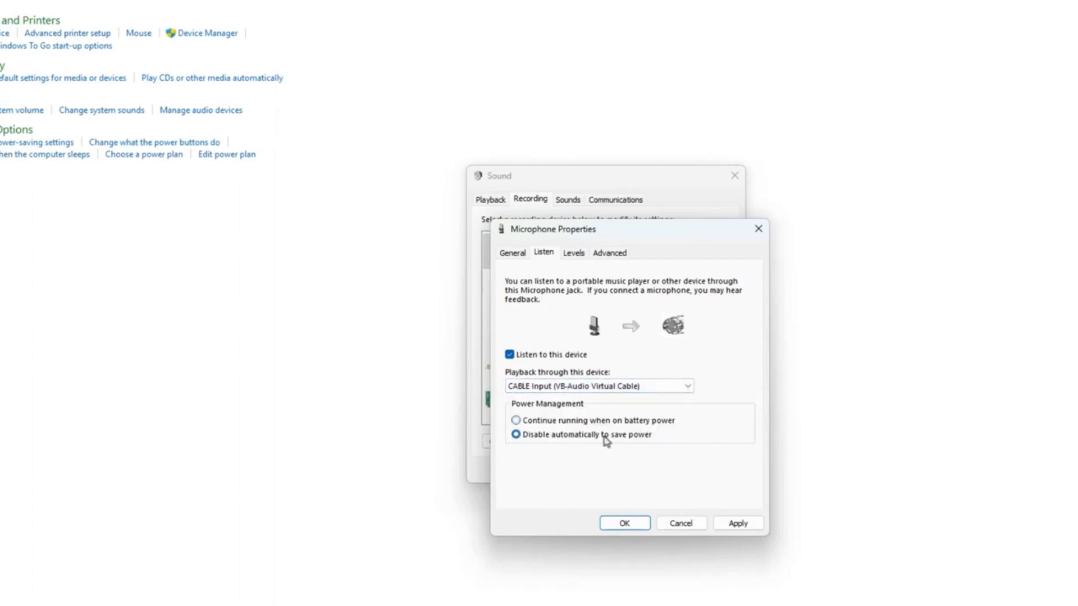
click(746, 524)
click(616, 528)
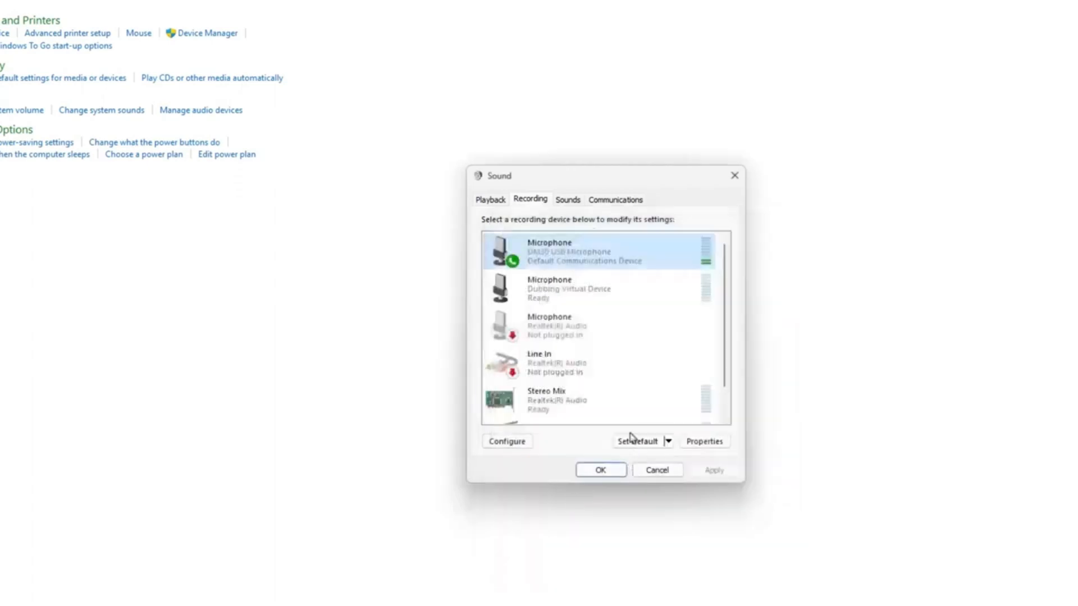
Check the level meters of the DM30 USB Microphone and CABLE Output, and close the Sound dialog and Control Panel.
scroll(627, 356, down, 1)
scroll(627, 355, up, 2)
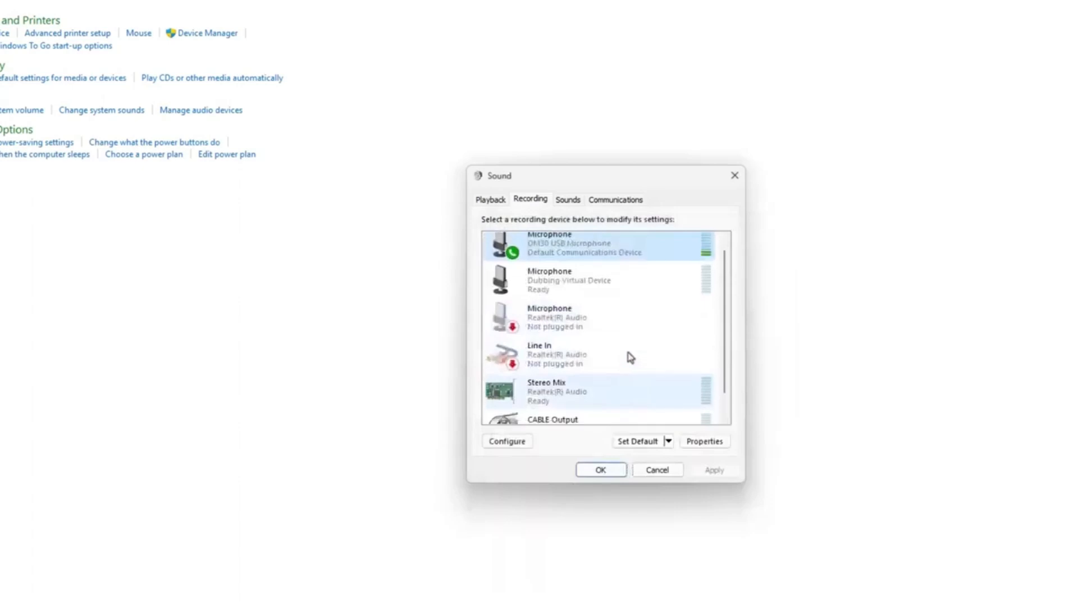
scroll(631, 358, down, 2)
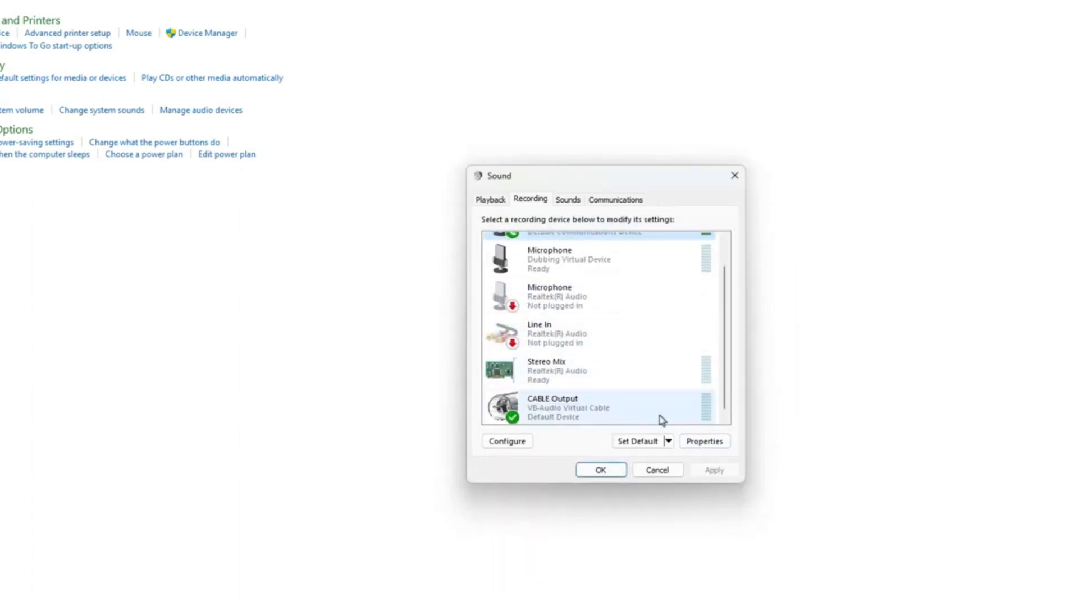
scroll(701, 419, up, 2)
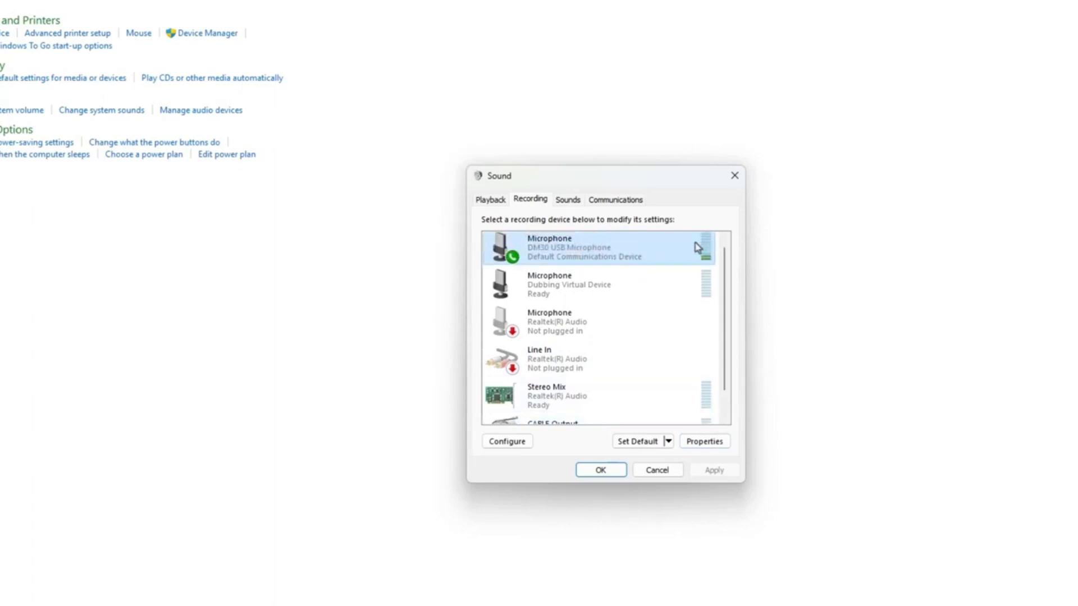
scroll(681, 317, down, 1)
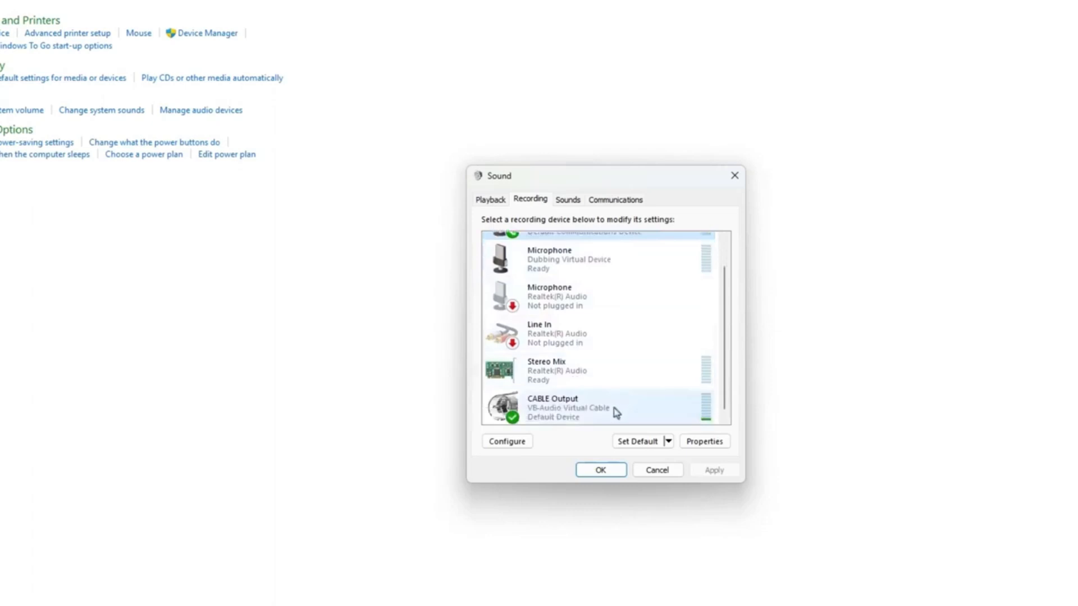
scroll(630, 311, up, 1)
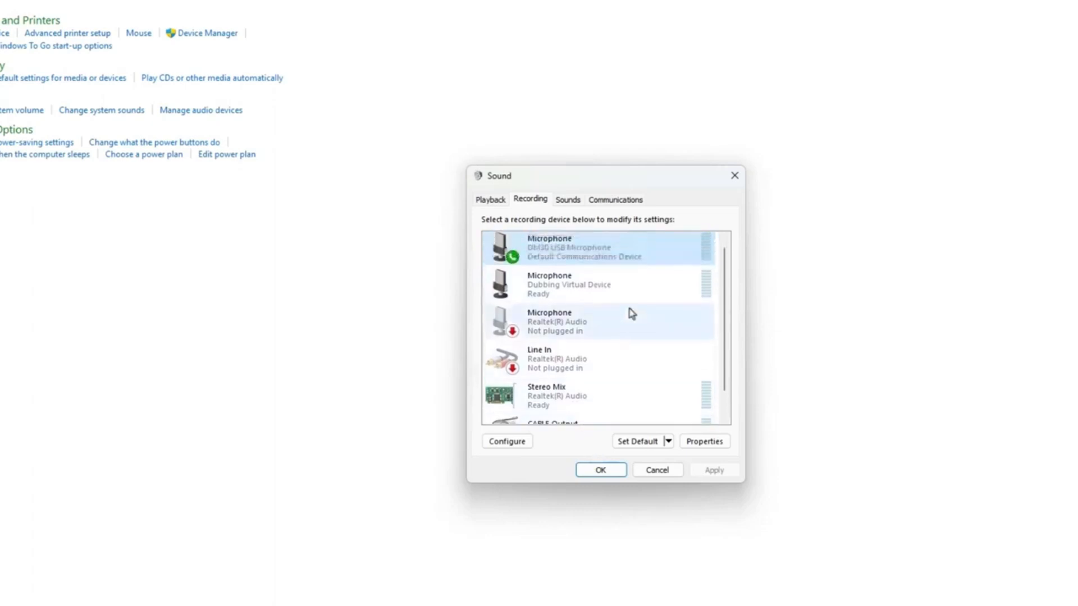
click(610, 471)
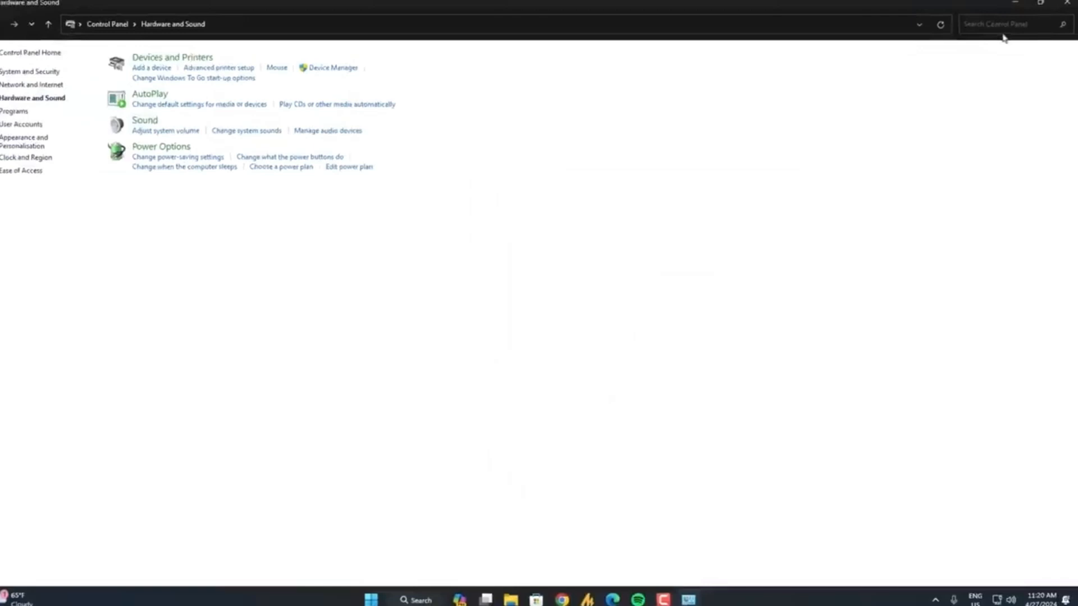
click(1014, 2)
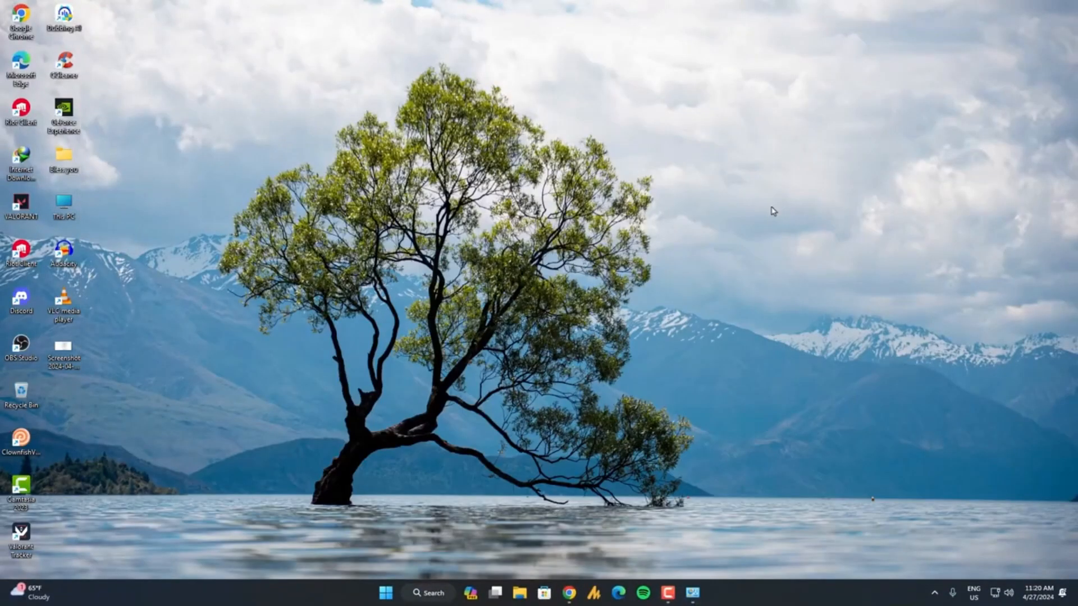
Check the system tray for Clownfish and launch the ClownfishVoiceChanger app.
click(935, 596)
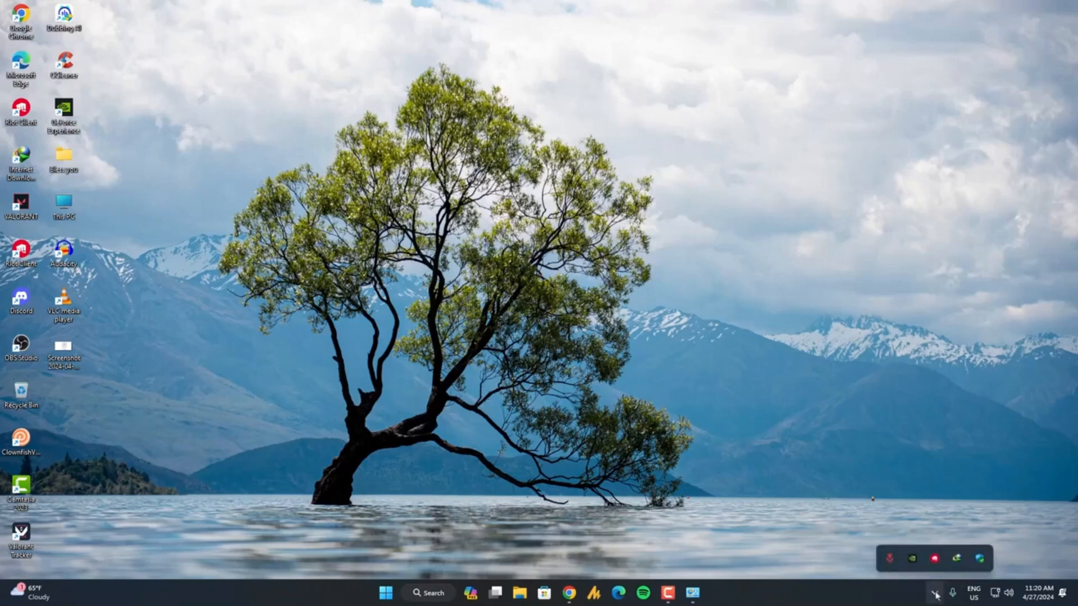
key(super)
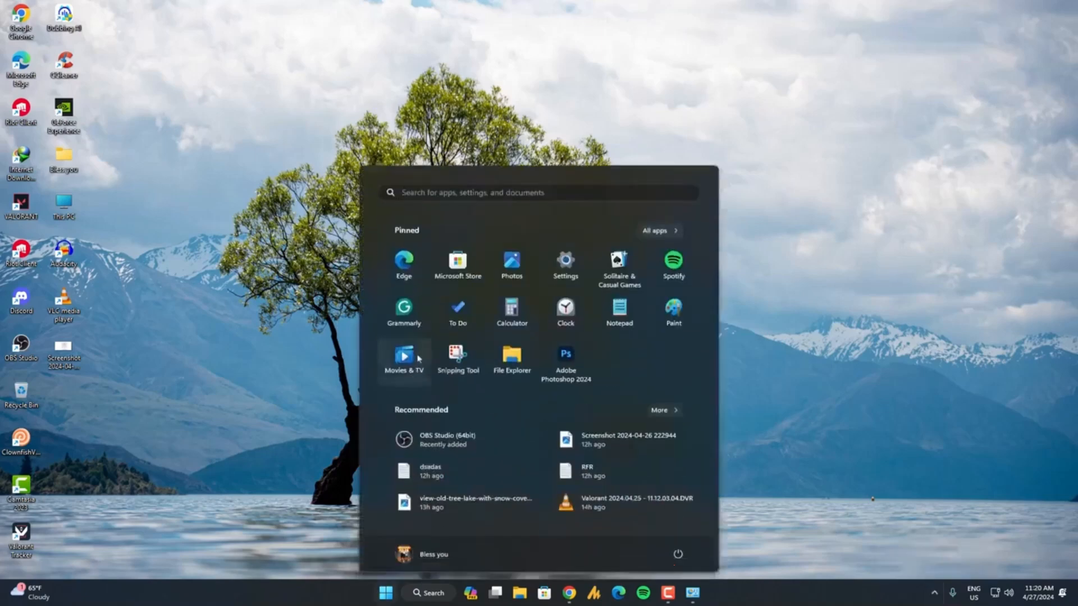
text(clow)
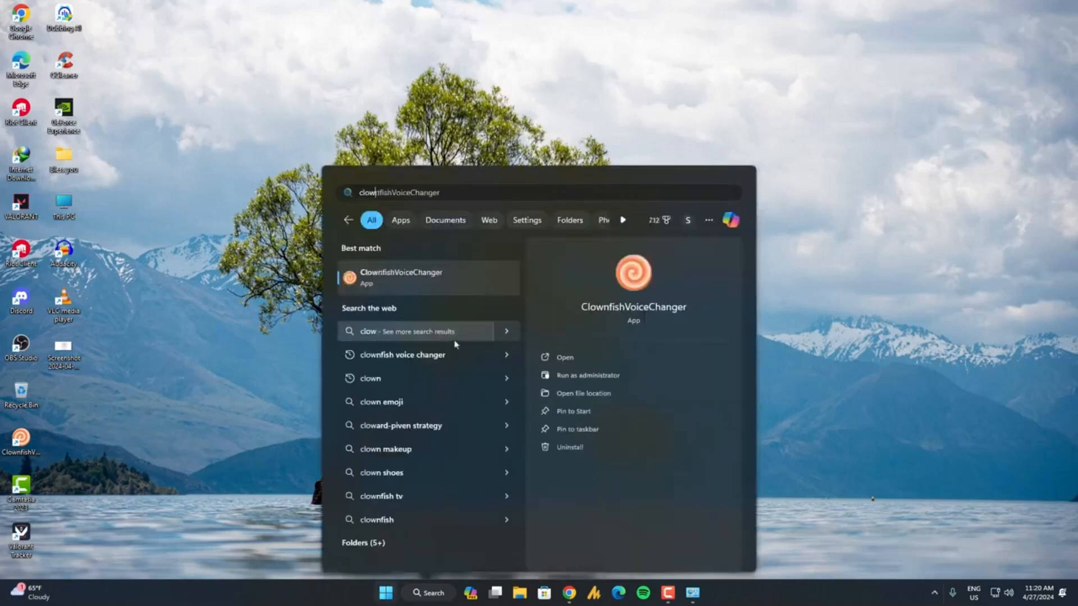
key(Return)
Show Clownfish's Set Voice Changer window and place it near the middle of the desktop.
click(935, 596)
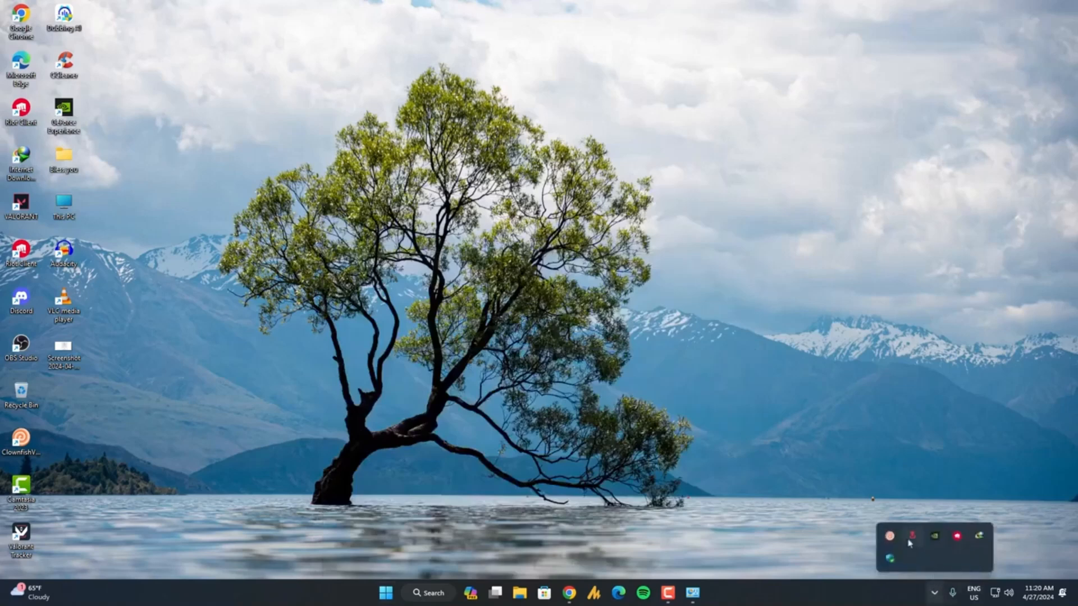
right_click(889, 537)
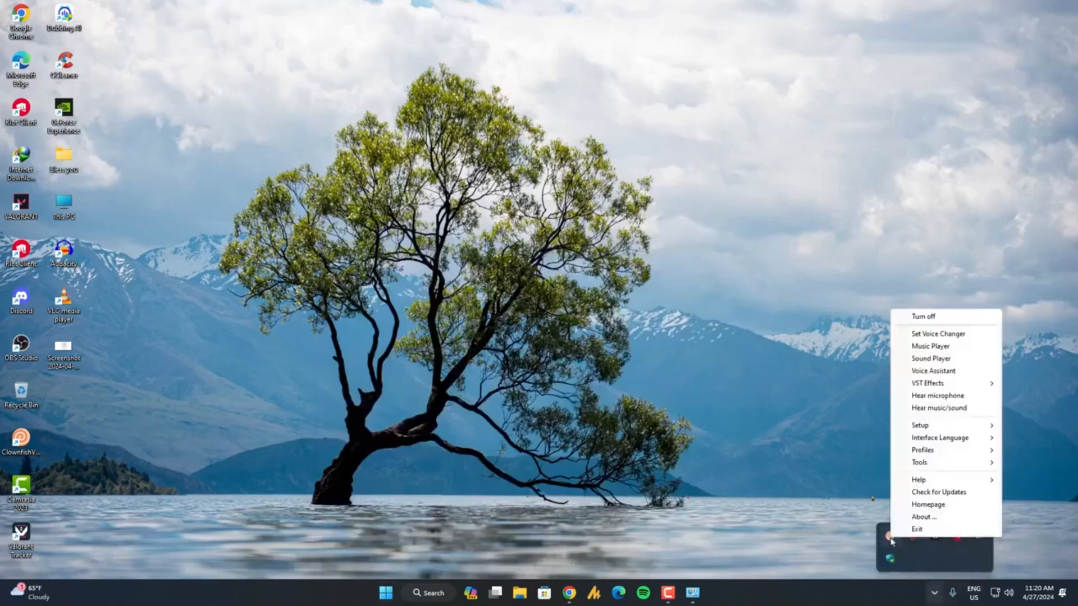
click(946, 335)
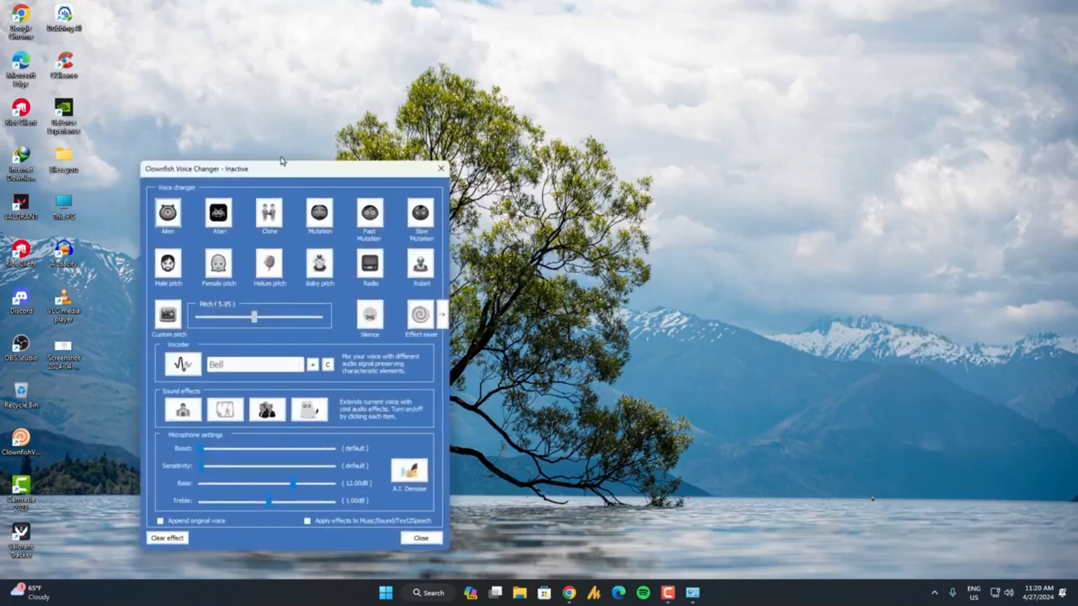
drag(280, 169, 594, 143)
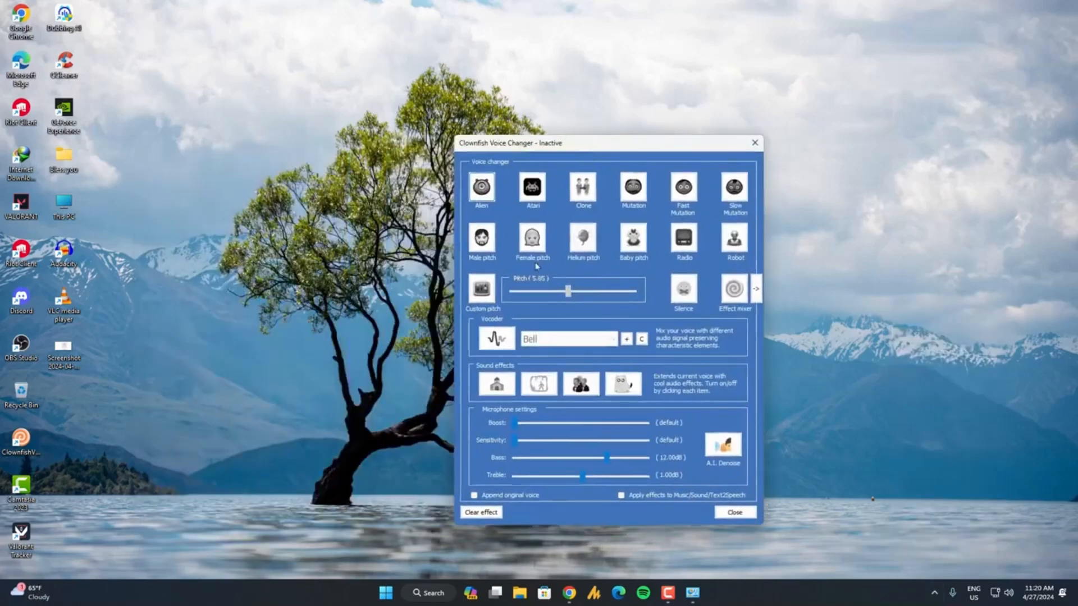
Examine Clownfish's microphone setup options to check which input device it uses.
click(934, 593)
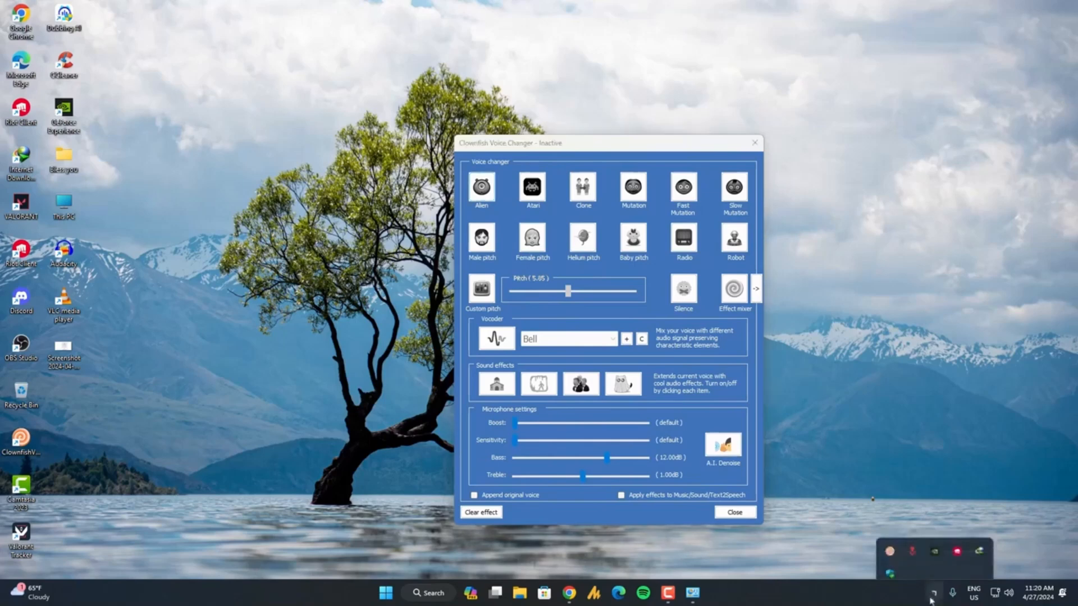
right_click(893, 540)
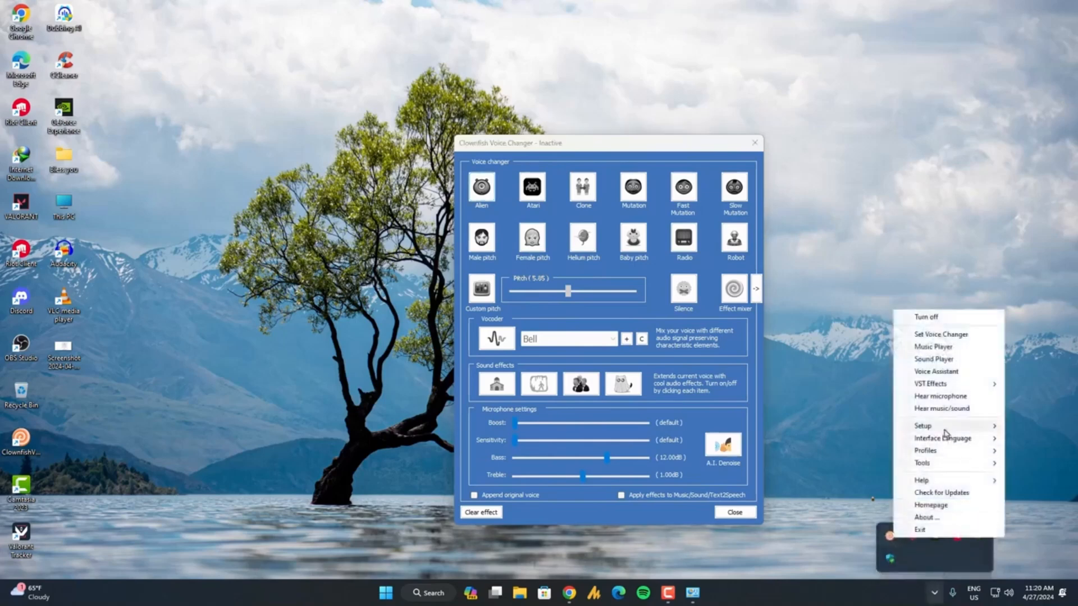
mouse_move(944, 430)
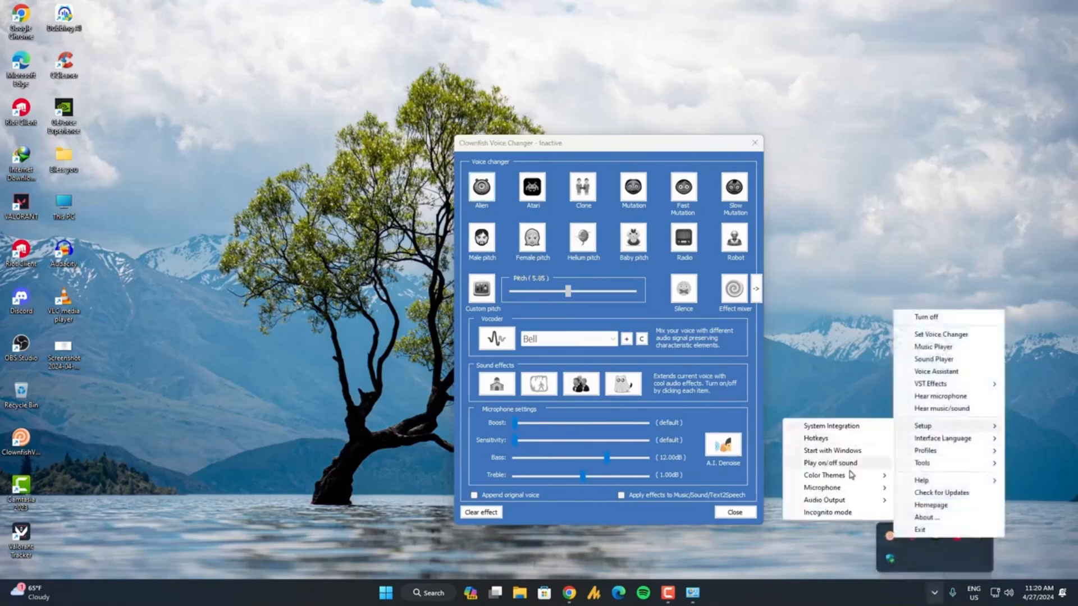
mouse_move(875, 487)
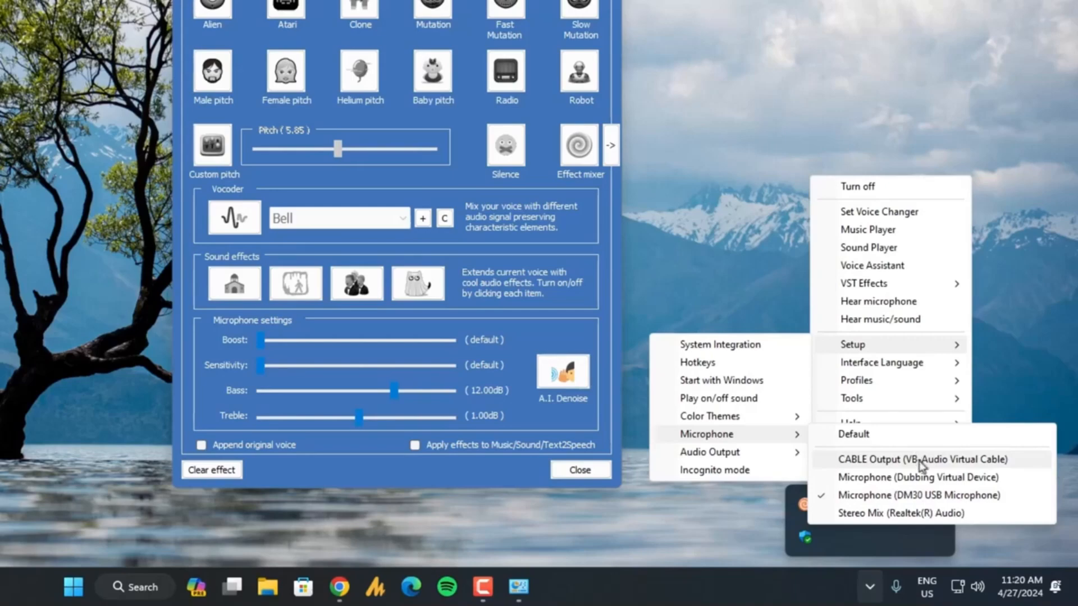
click(743, 531)
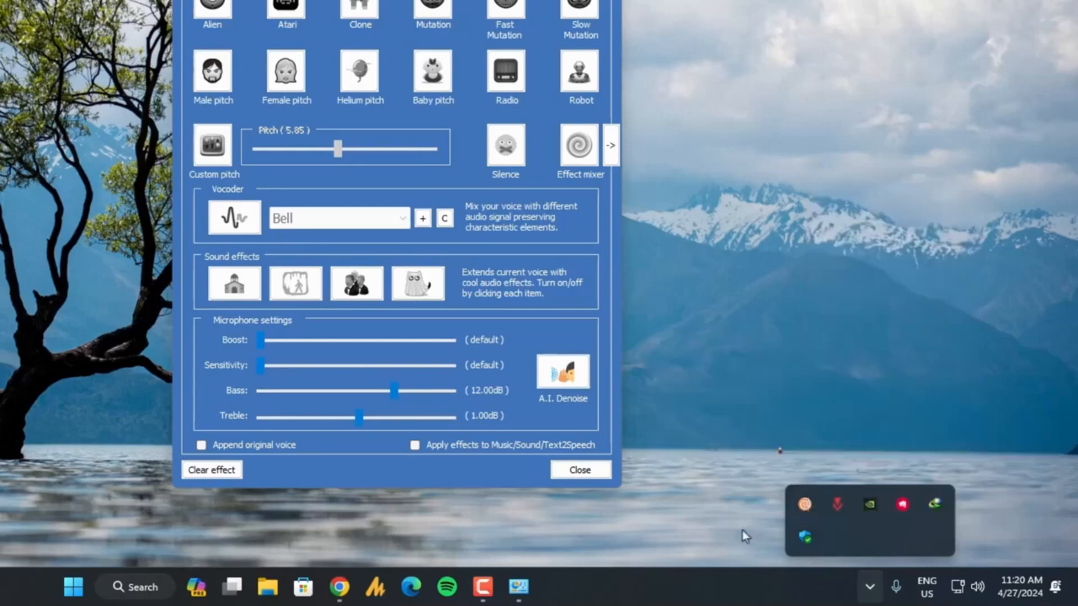
click(656, 530)
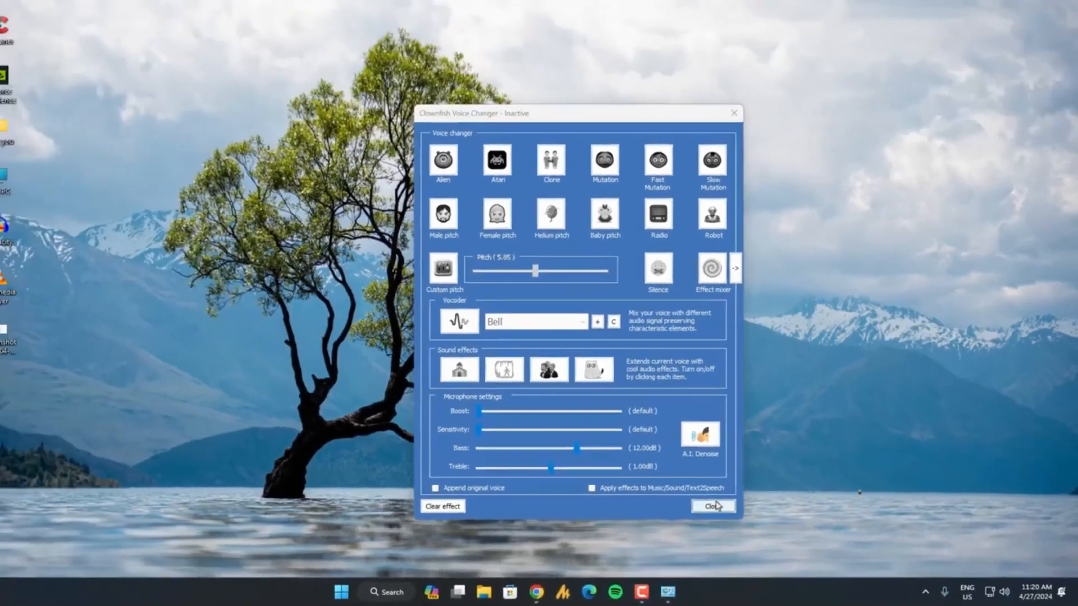
Launch OBS Studio and move the Clownfish Voice Changer window aside to the right part of the desktop.
key(super)
text(obs)
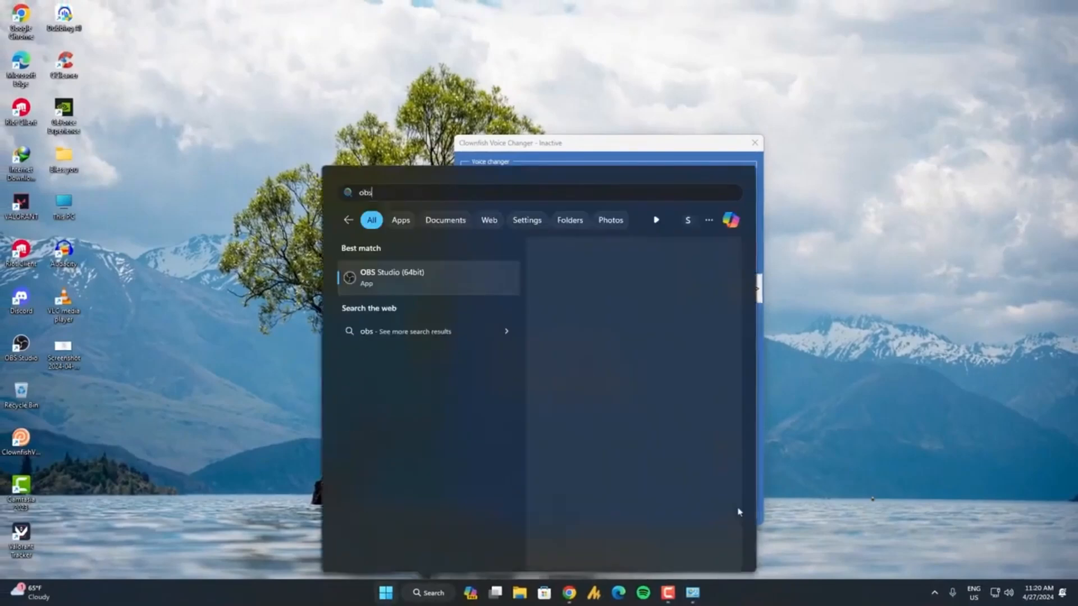
key(Return)
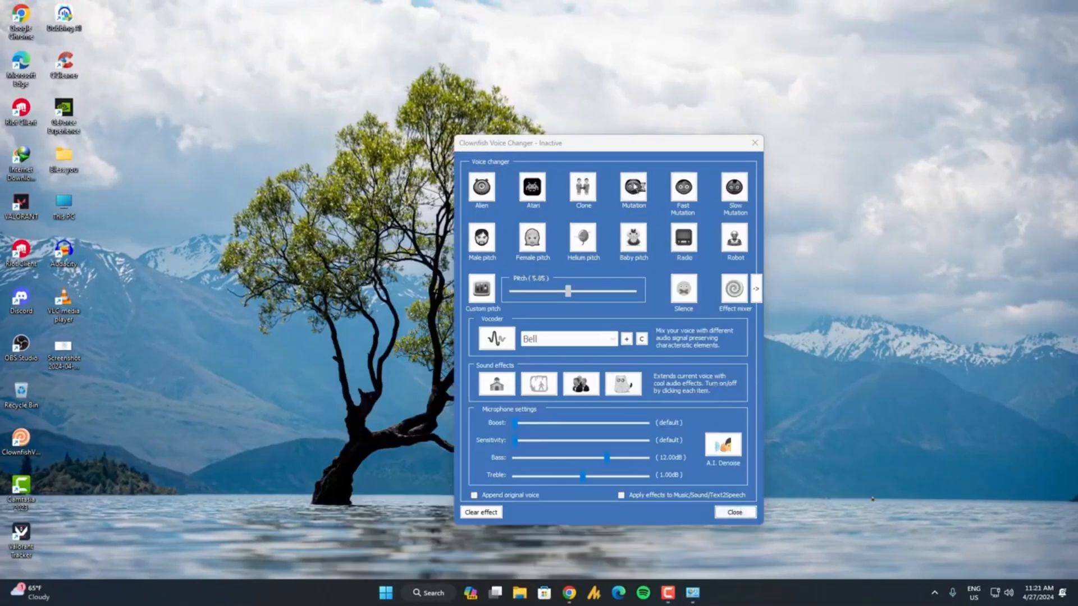
drag(605, 147, 833, 155)
Launch the Discord app alongside OBS Studio.
key(super)
text(discord)
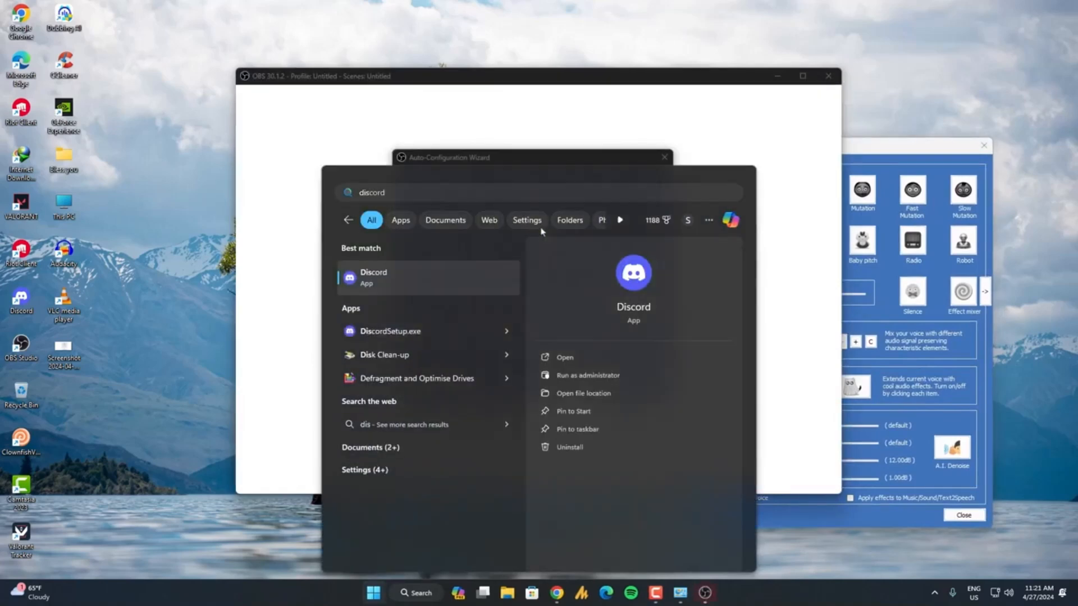
key(Return)
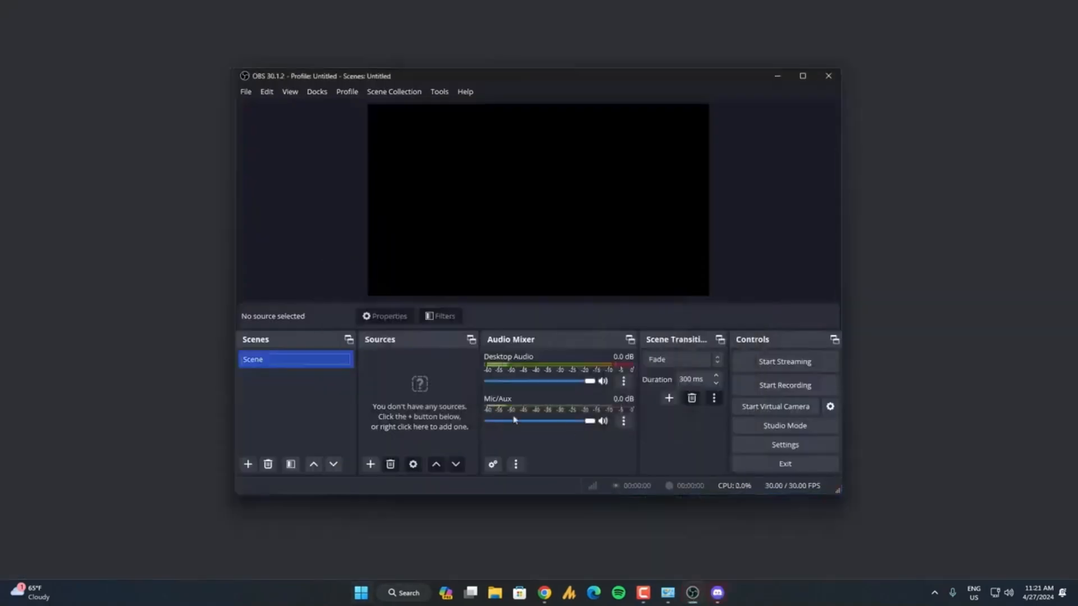
Add an Audio Input Capture source to the scene in OBS Studio, using the existing Mic/Aux.
click(371, 465)
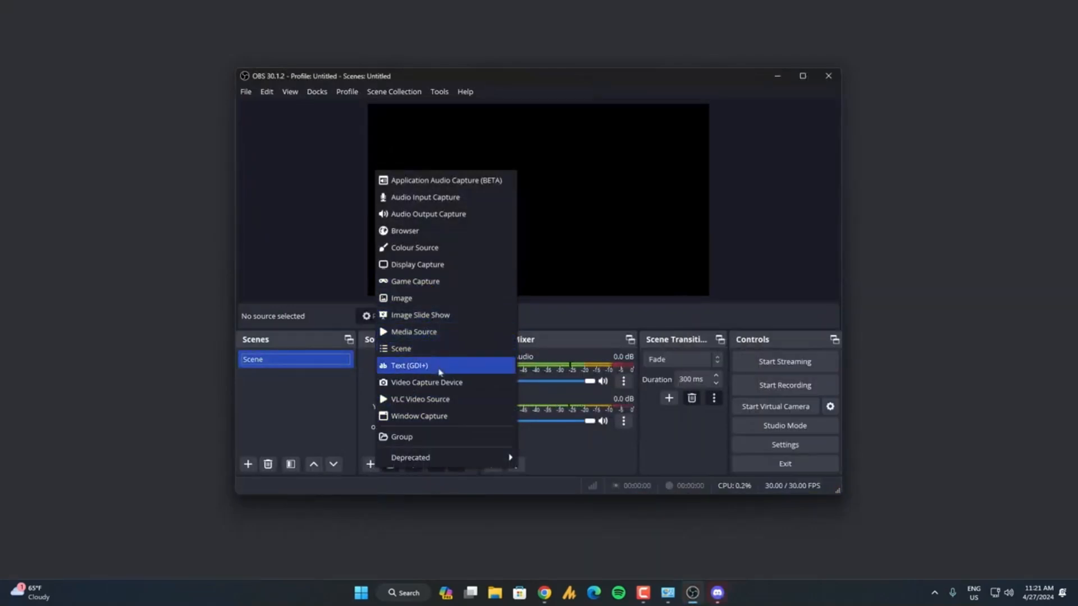
click(462, 198)
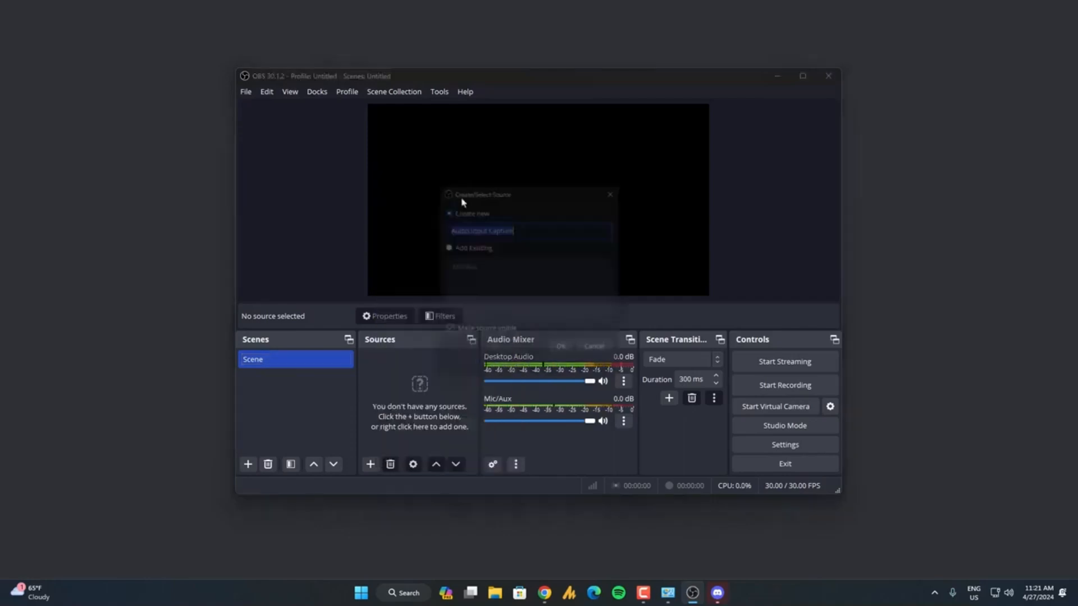
click(470, 250)
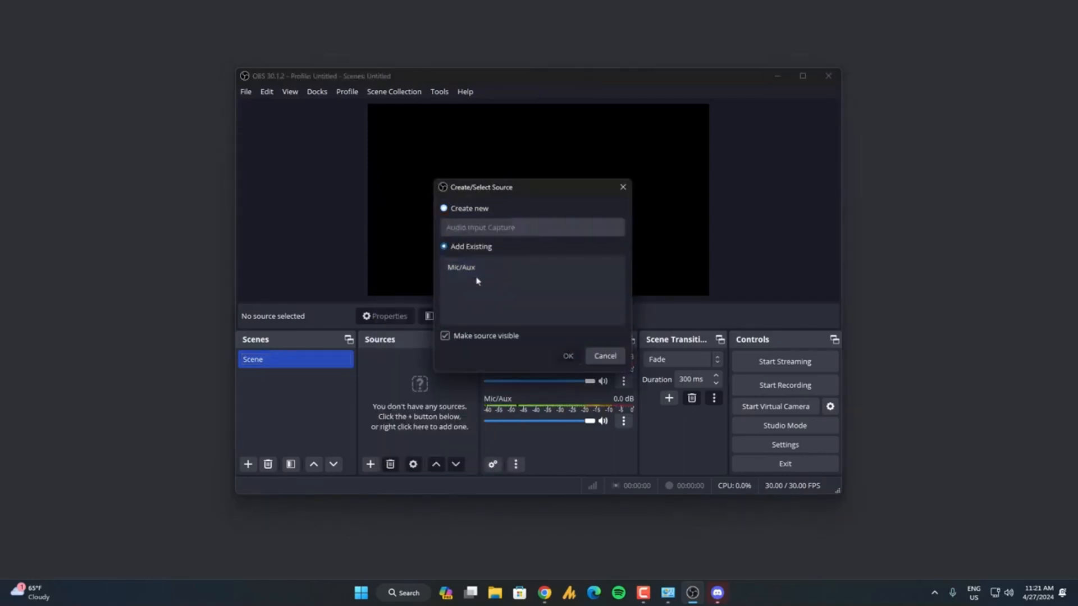
click(480, 270)
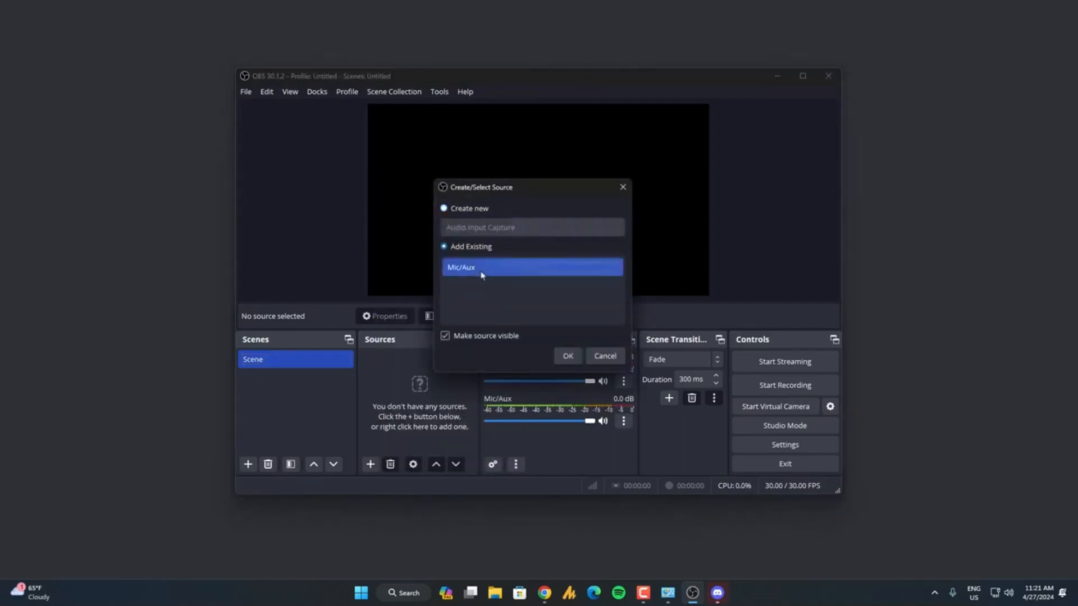
click(567, 355)
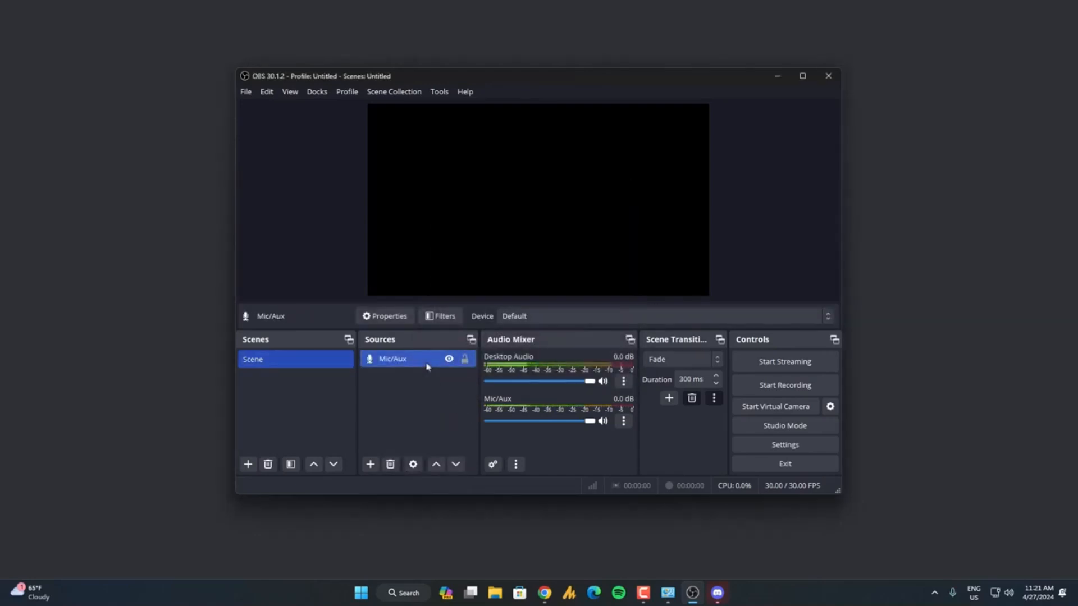
Mute Desktop Audio in the audio mixer.
right_click(426, 367)
click(604, 382)
click(604, 382)
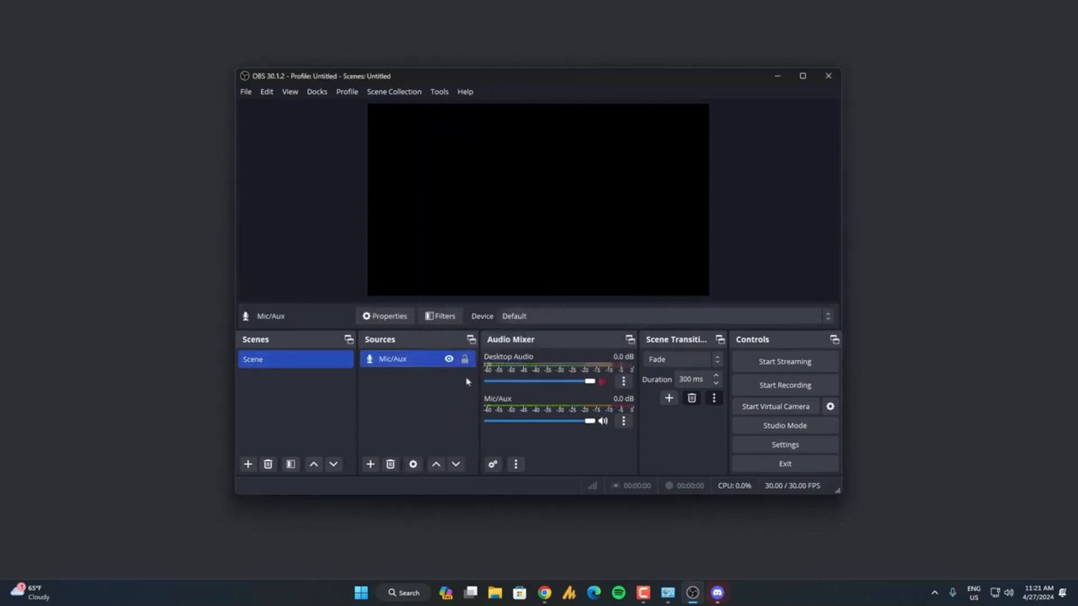
Set the Mic/Aux source's device to CABLE Output (VB-Audio Virtual Cable).
right_click(442, 366)
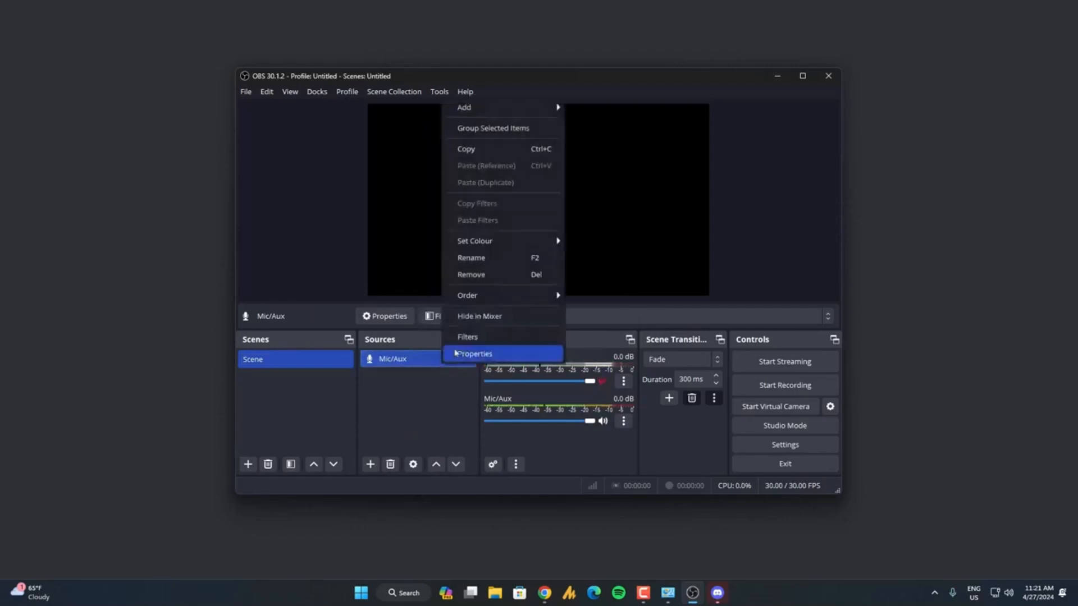
click(469, 355)
click(450, 146)
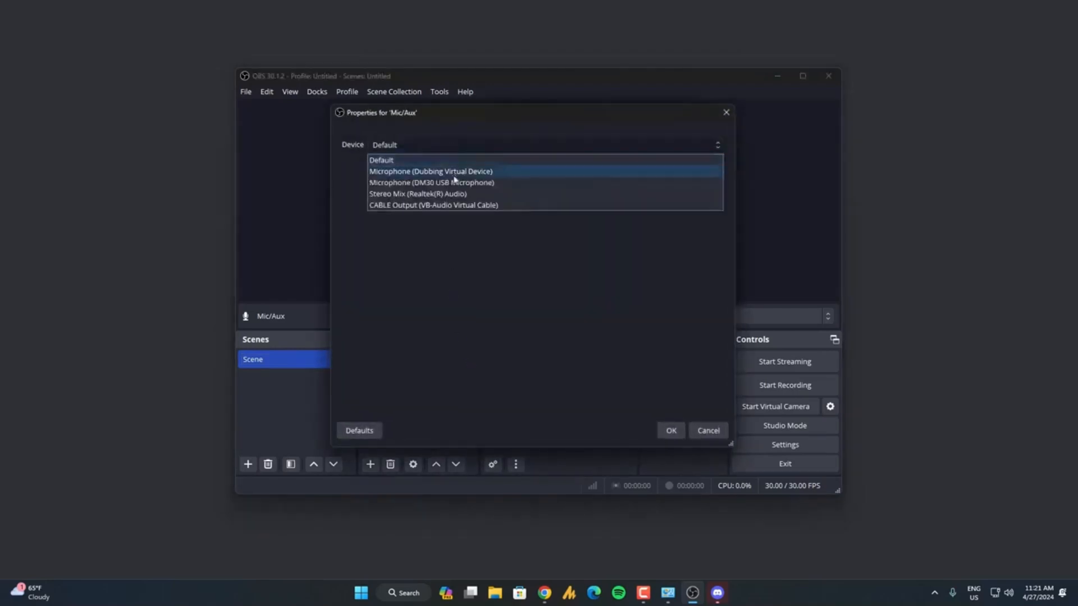
click(470, 206)
click(659, 429)
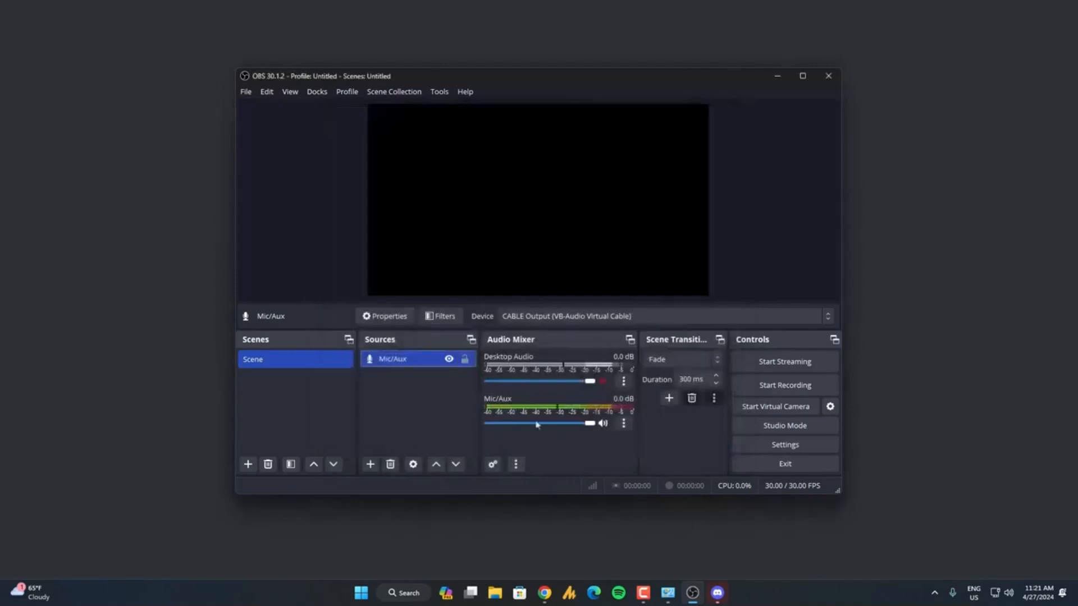
Set the microphone in Clownfish's setup to CABLE Output (VB-Audio Virtual Cable).
click(933, 593)
right_click(934, 536)
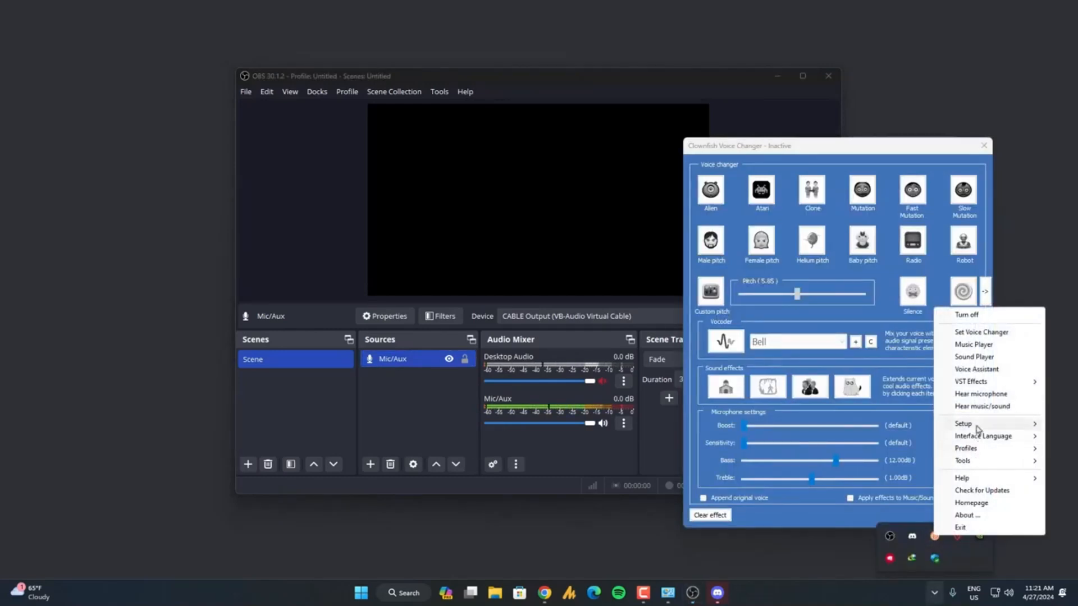
mouse_move(988, 425)
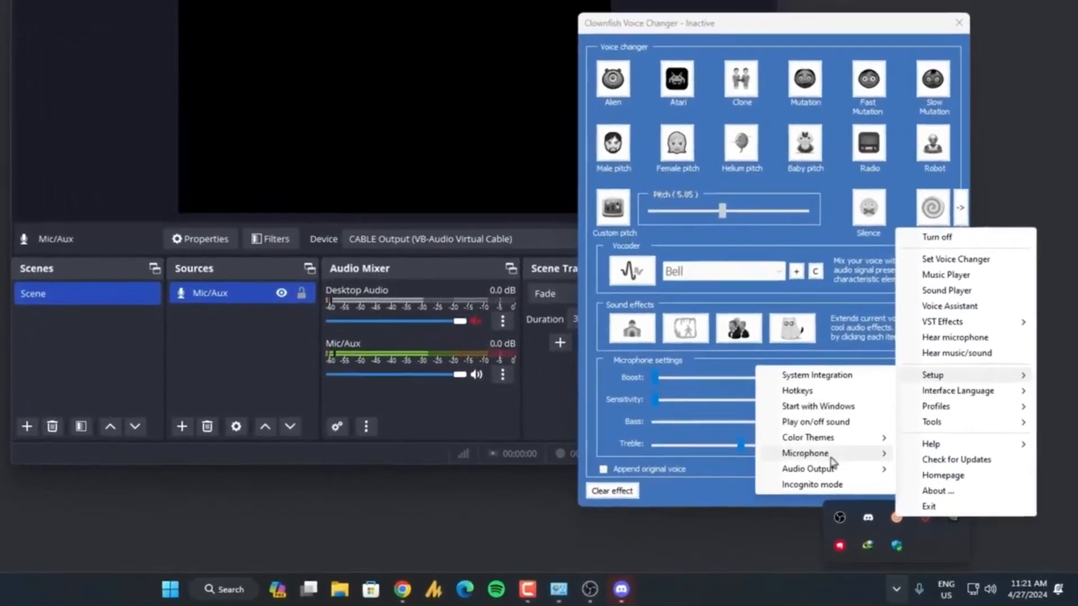
mouse_move(842, 473)
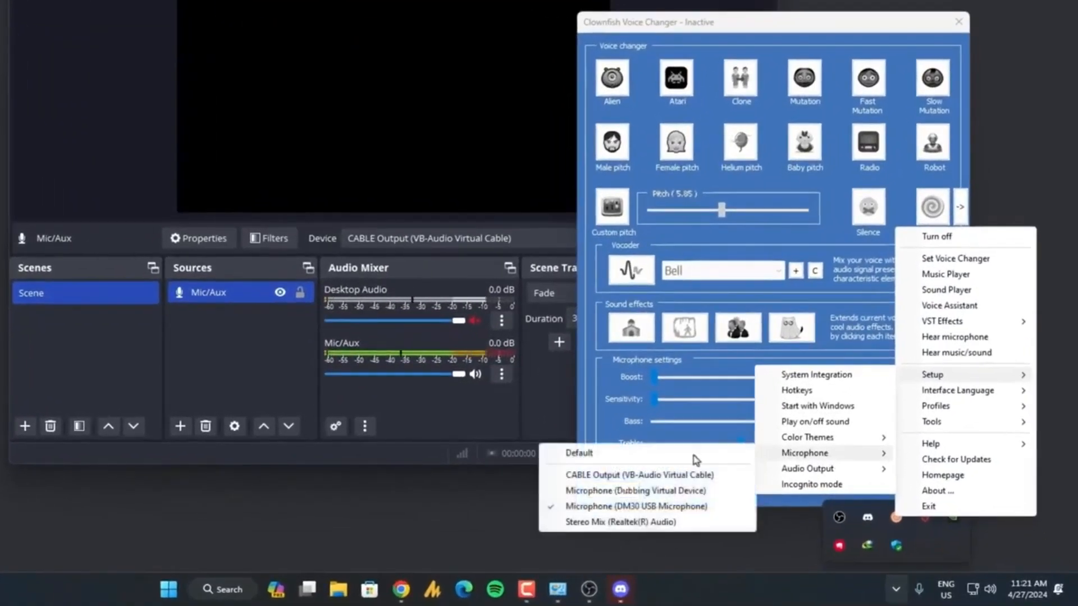
click(651, 476)
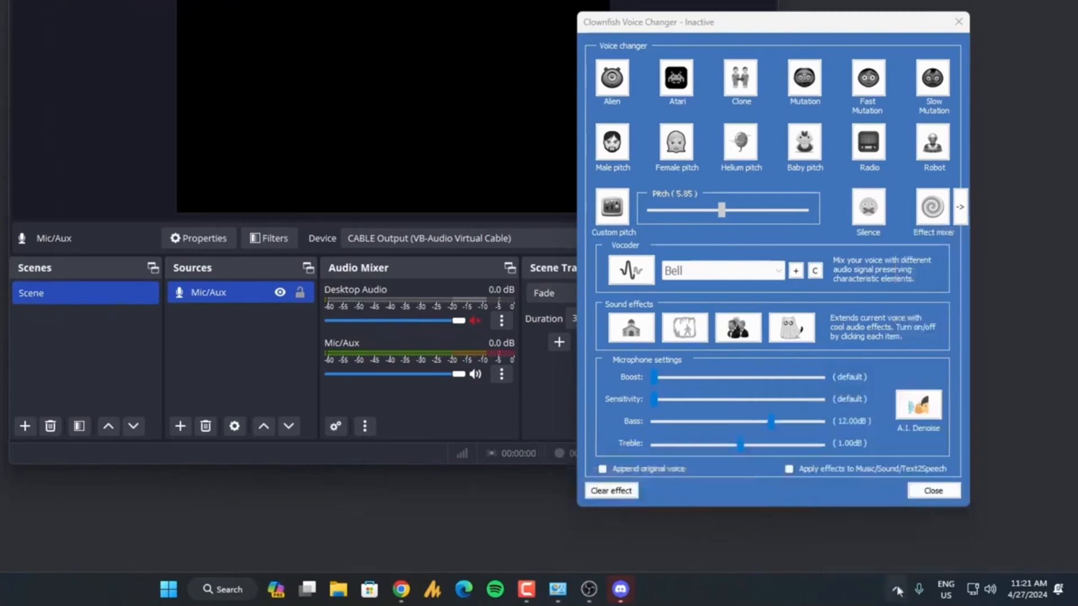
Install Clownfish on CABLE Output [VB-Audio Virtual Cable] through its System Integration setup in Auto mode, and close the setup window.
right_click(895, 517)
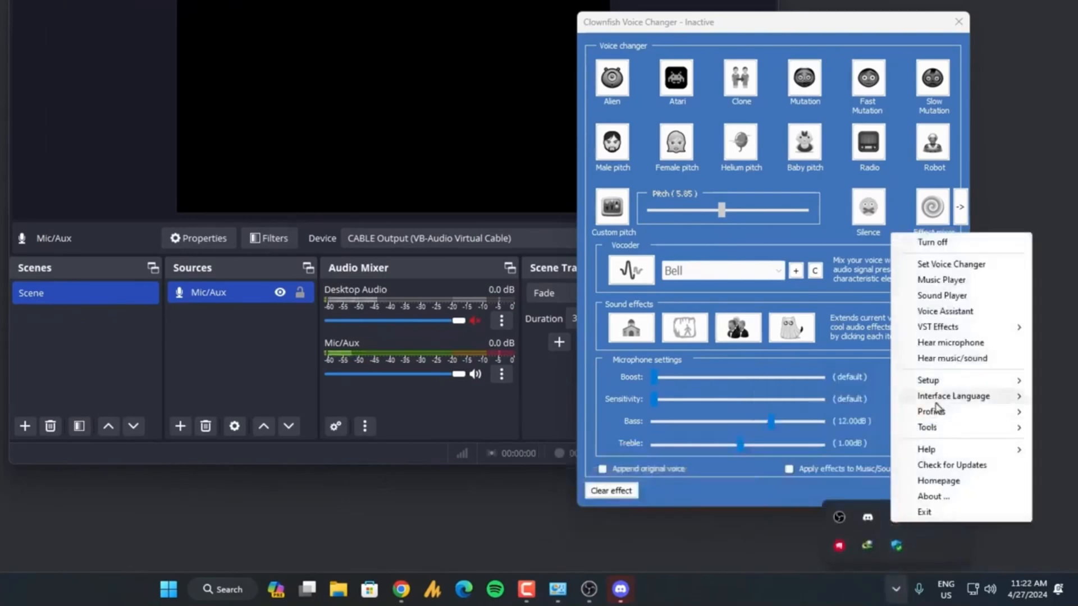
mouse_move(932, 411)
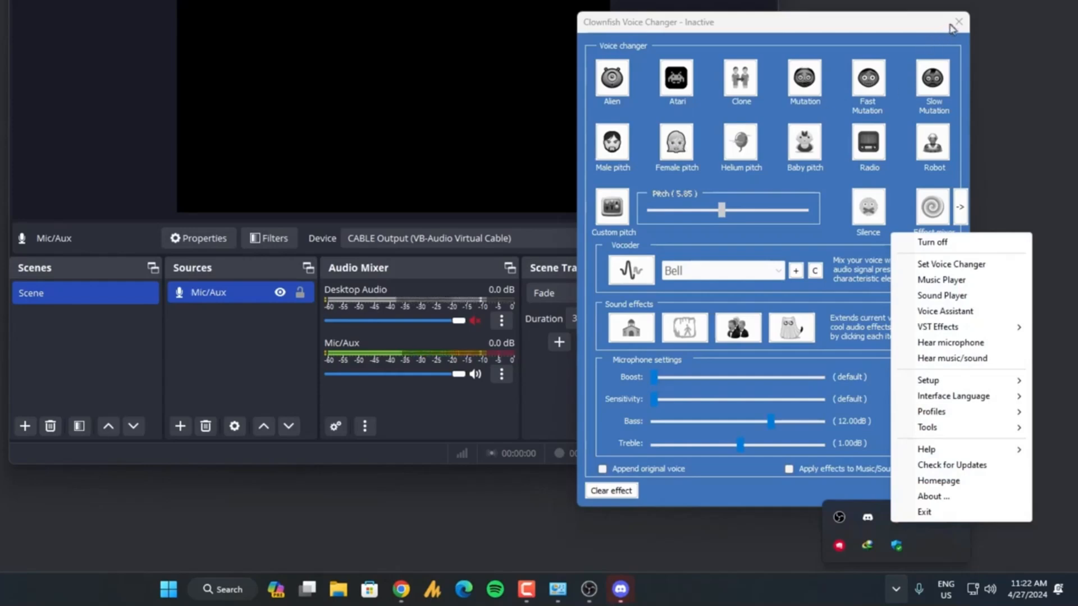
mouse_move(931, 381)
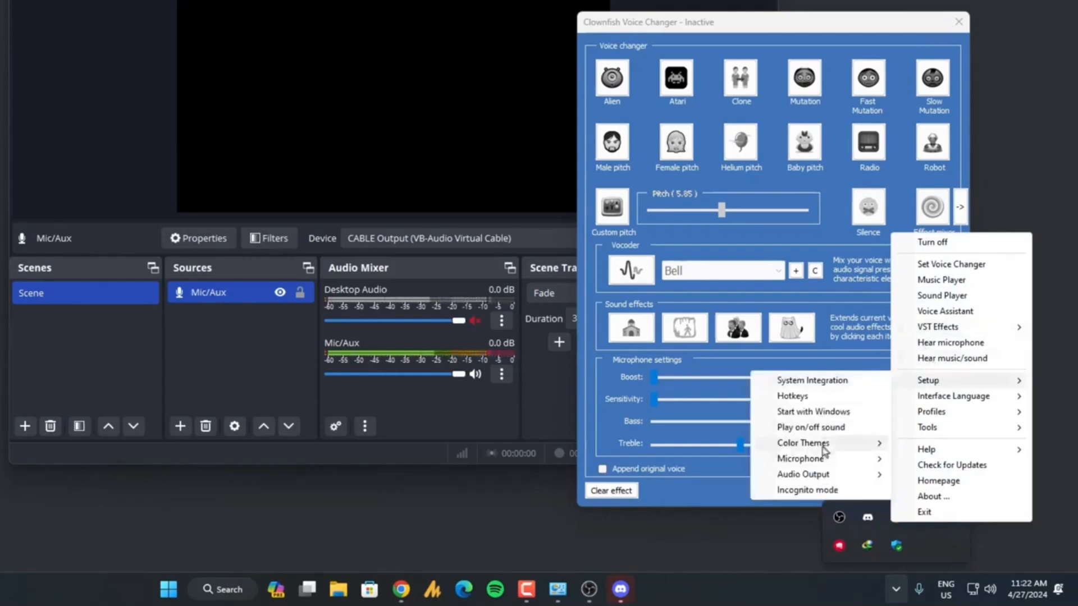
mouse_move(786, 463)
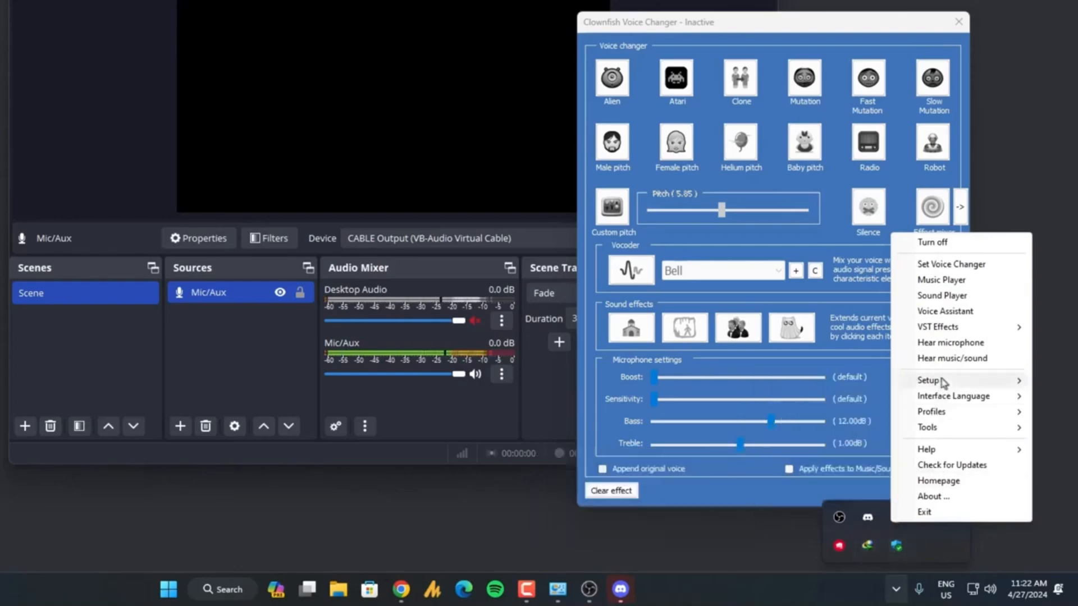
click(812, 382)
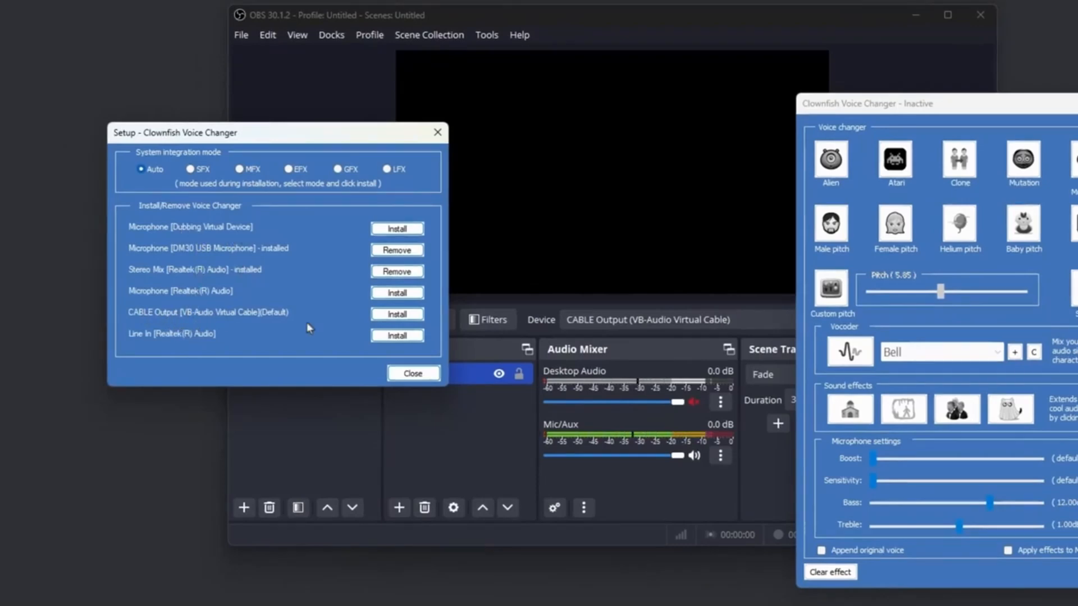
click(412, 317)
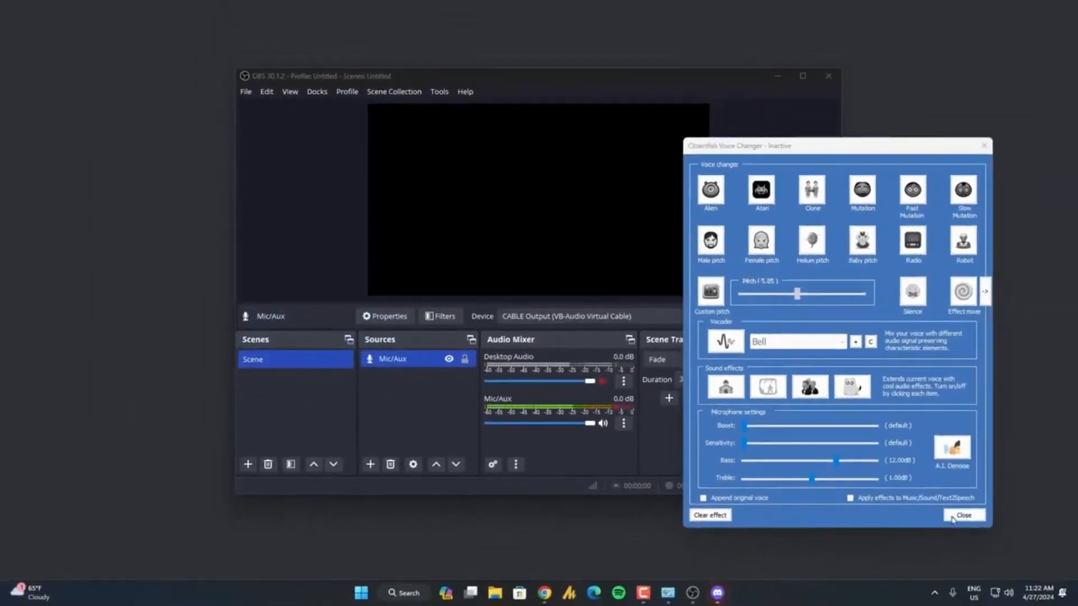
click(933, 593)
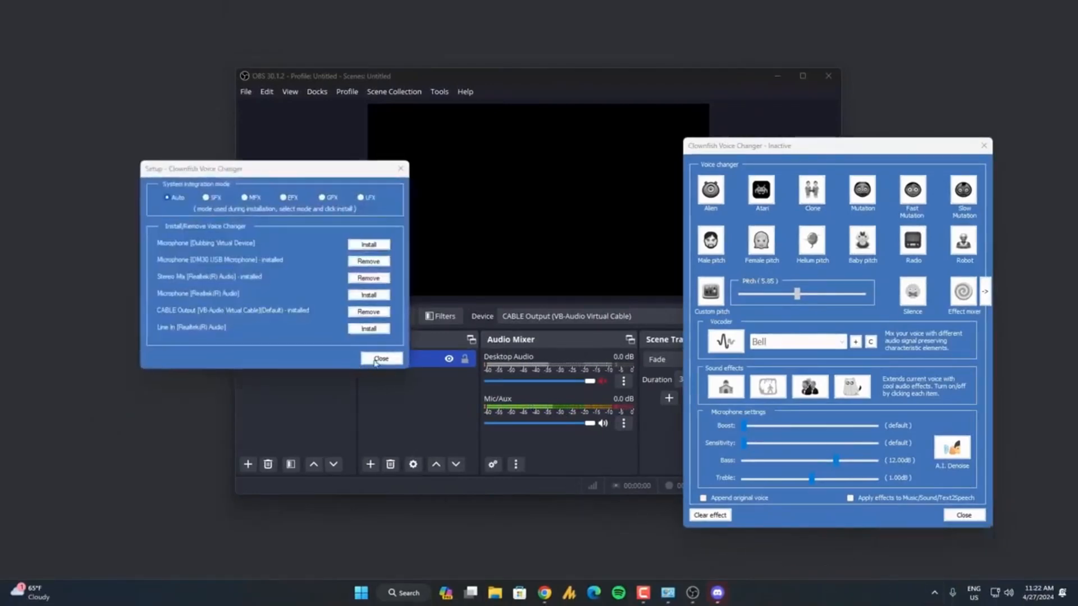
click(379, 360)
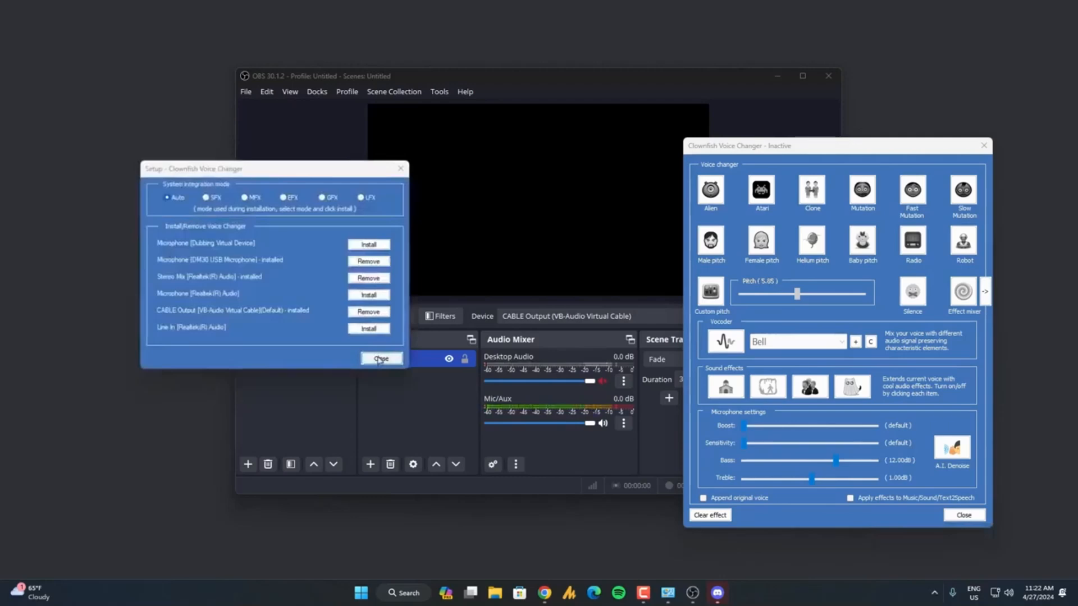
Exit Clownfish Voice Changer completely and search the installed apps for it.
click(934, 592)
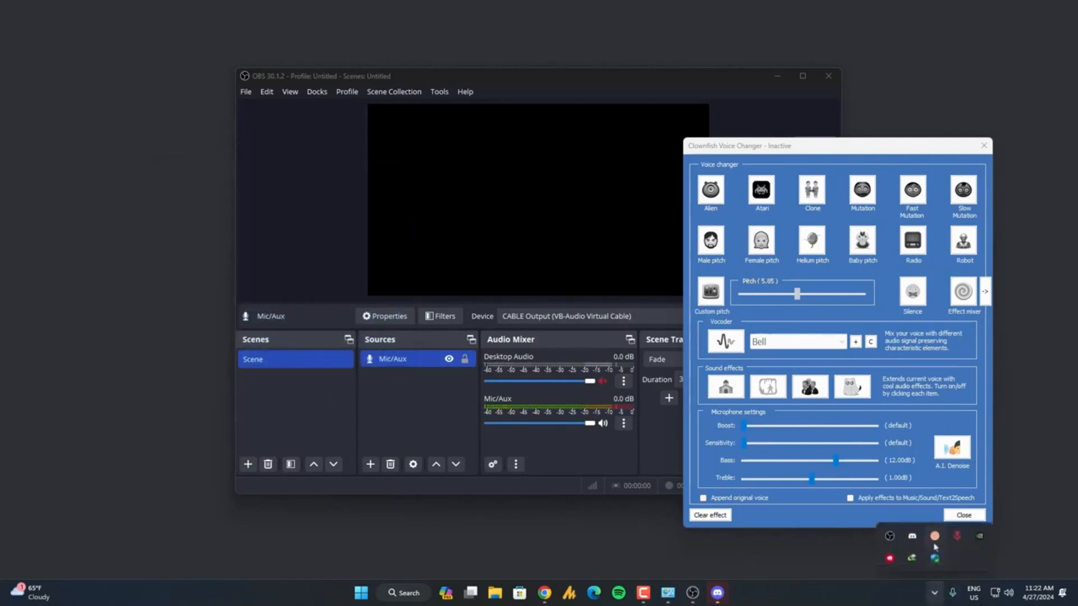
right_click(935, 545)
click(964, 532)
key(super)
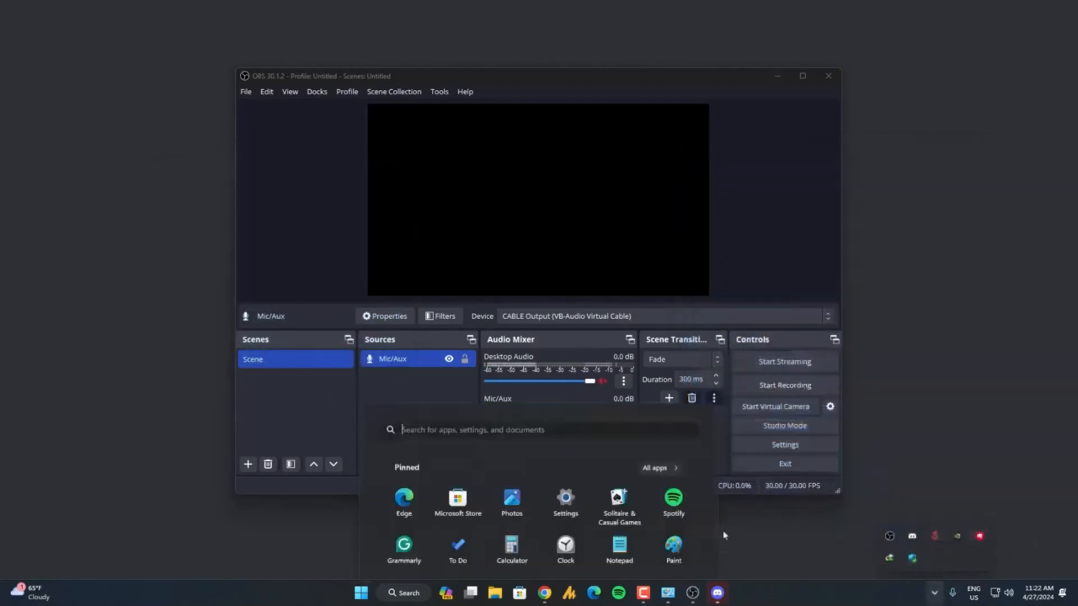
text(cl)
key(BackSpace)
key(BackSpace)
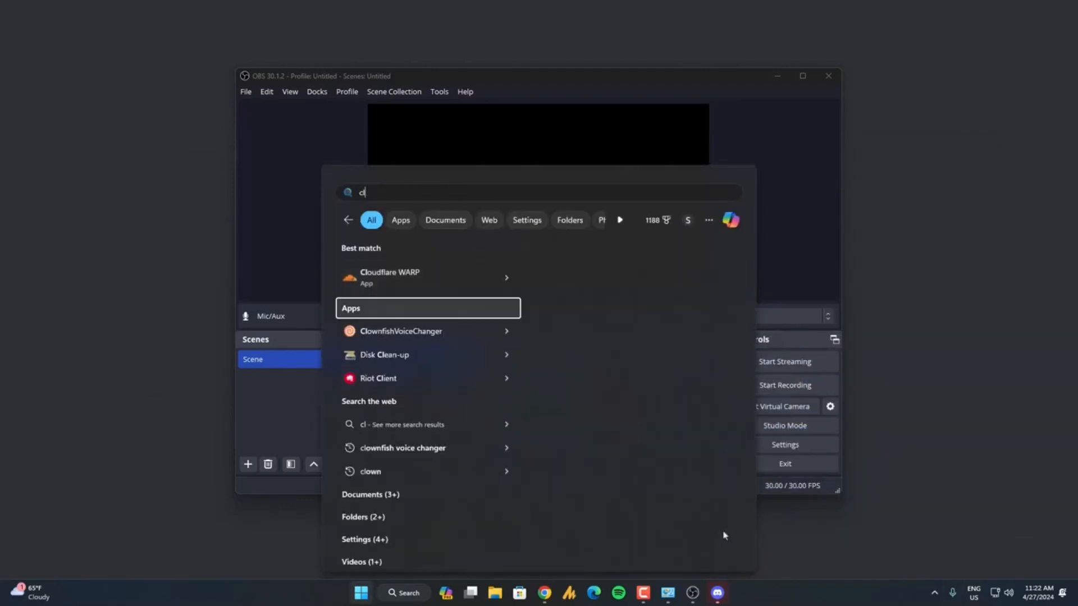
key(Escape)
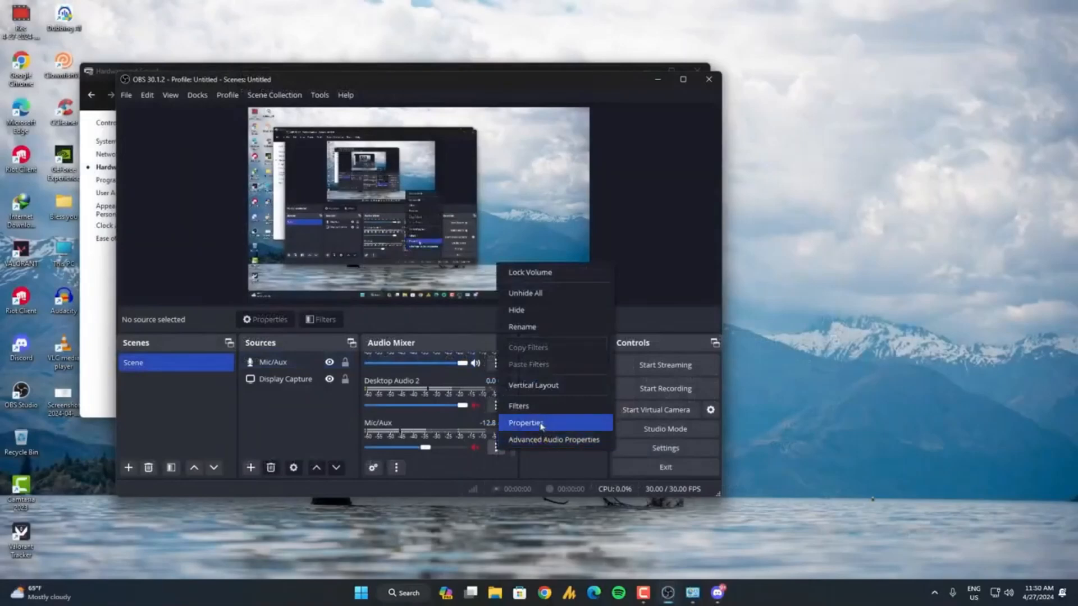
Reselect CABLE Output (VB-Audio Virtual Cable) as the device in the Mic/Aux properties from the OBS audio mixer.
click(495, 447)
click(496, 446)
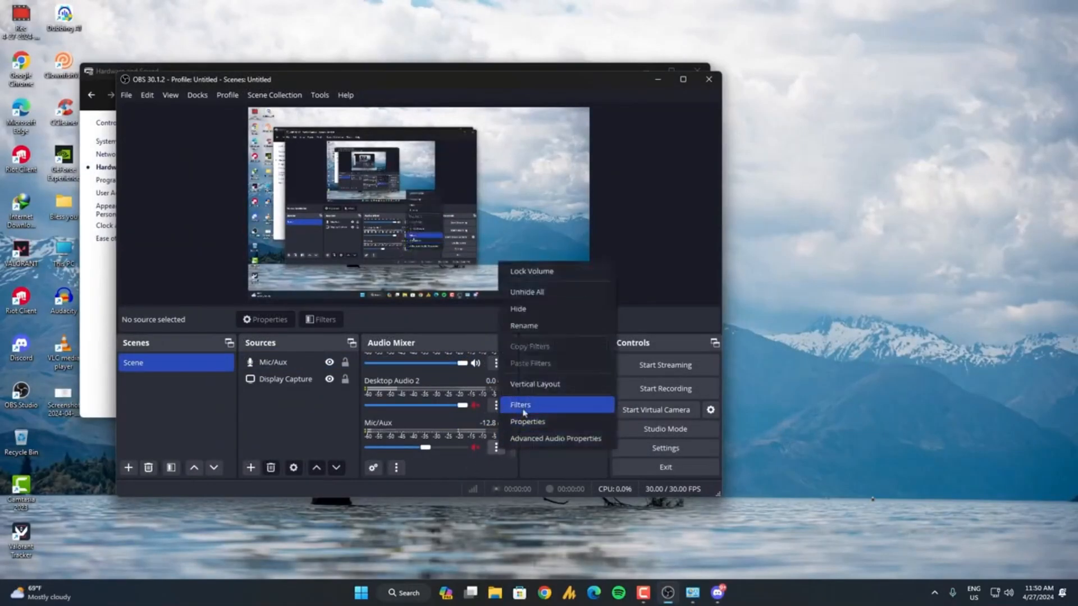
click(527, 422)
click(300, 148)
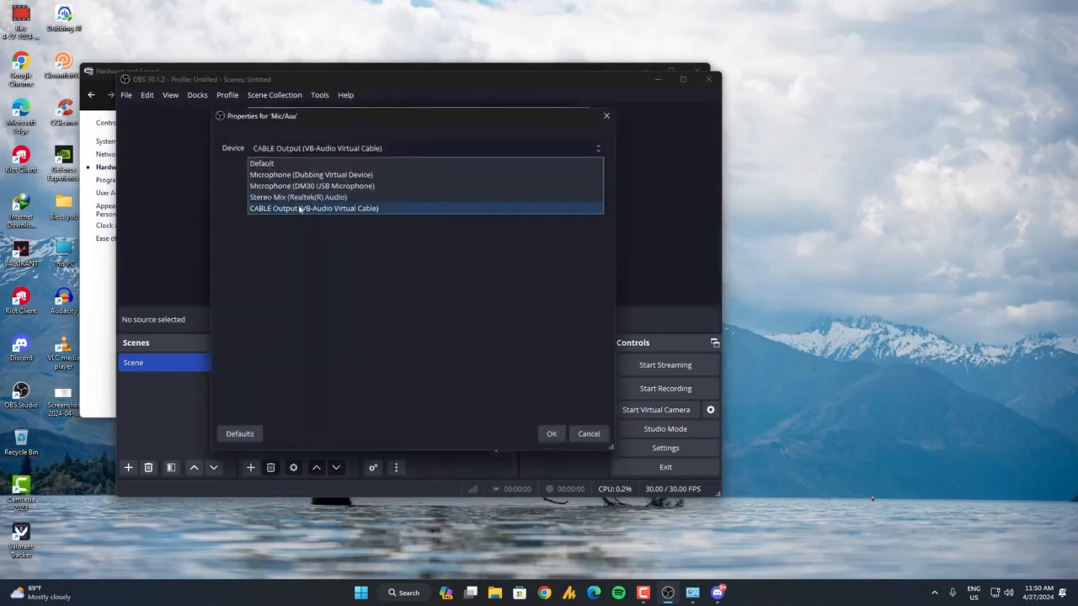
click(308, 212)
click(551, 433)
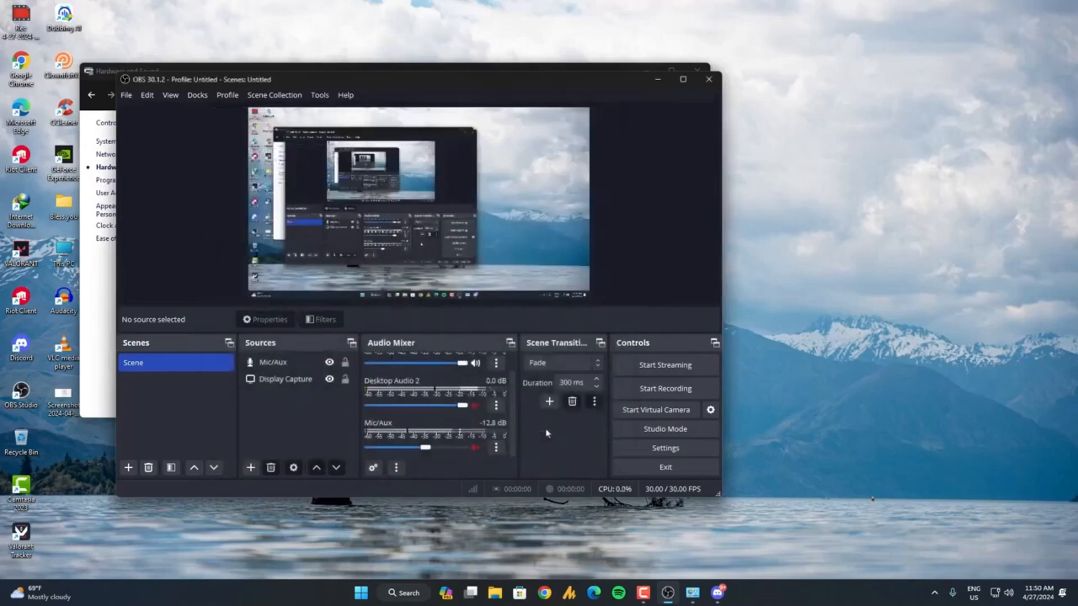
Check Clownfish's selected microphone and the devices it is installed on in its System Integration setup.
click(934, 593)
right_click(893, 539)
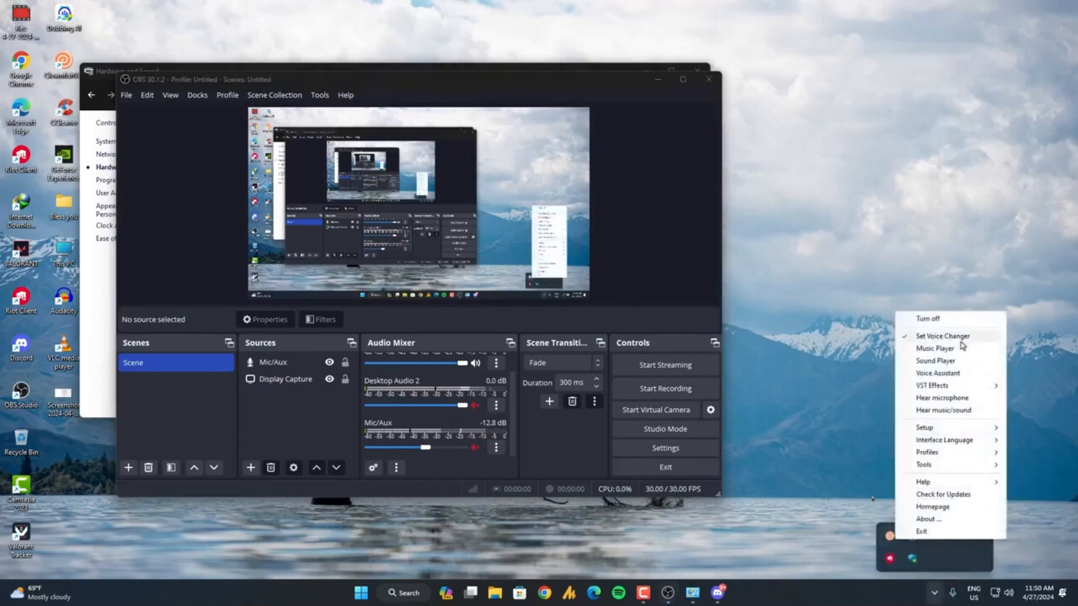
mouse_move(949, 433)
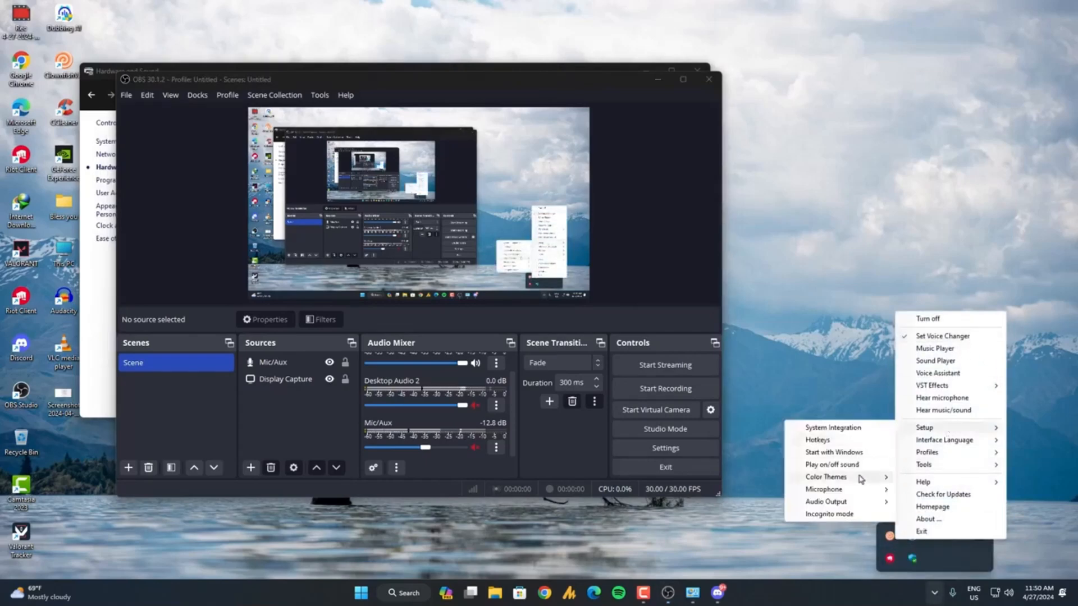
mouse_move(853, 492)
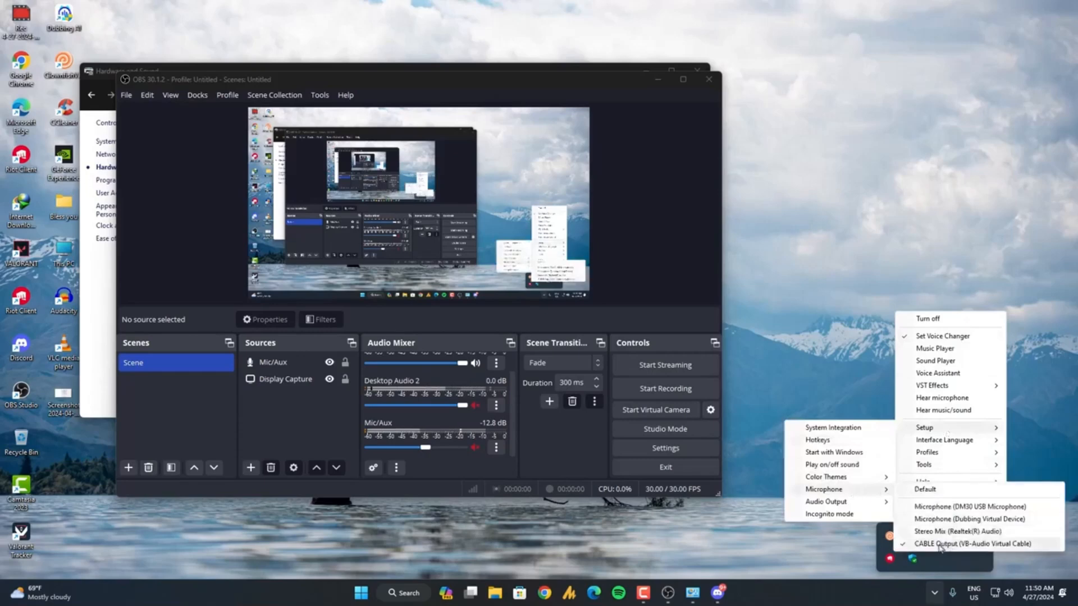
click(833, 428)
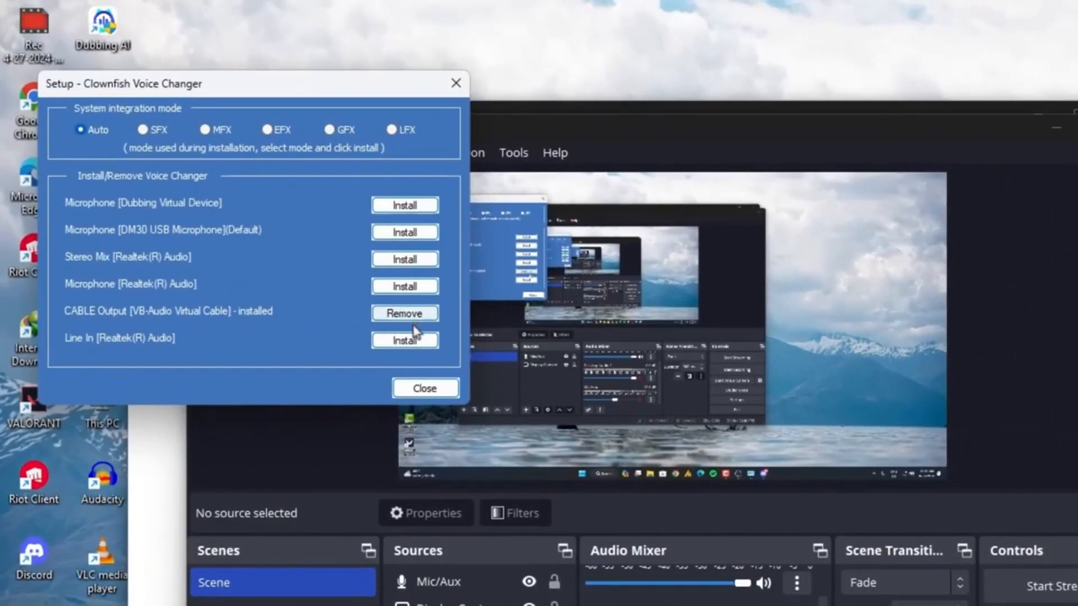
click(424, 388)
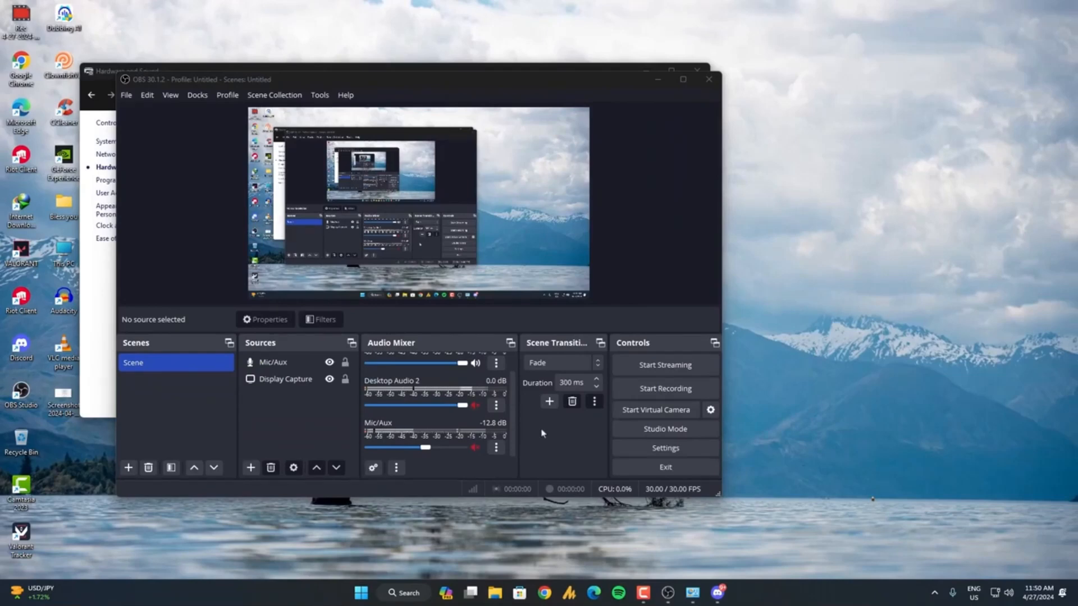
Open the Windows Sound settings from the Hardware and Sound section of Control Panel.
key(super)
text(contr)
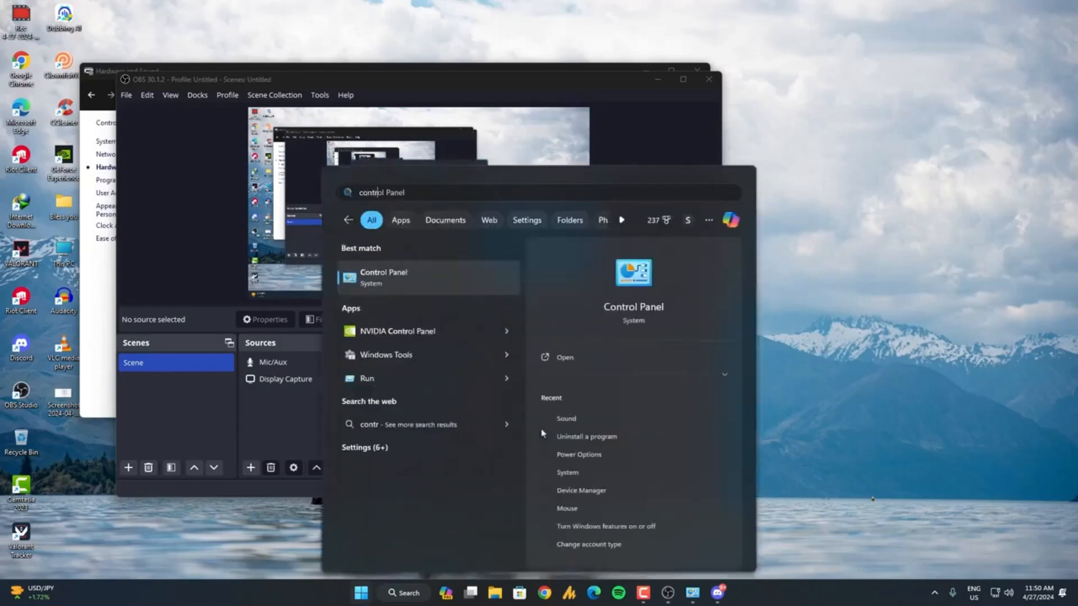
key(Return)
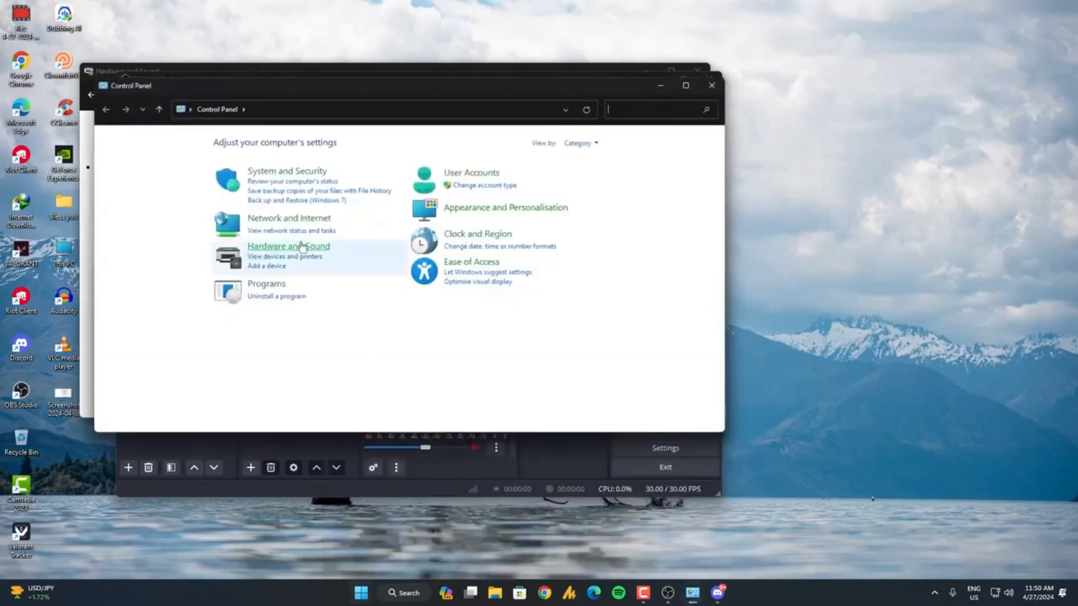
click(254, 259)
click(253, 203)
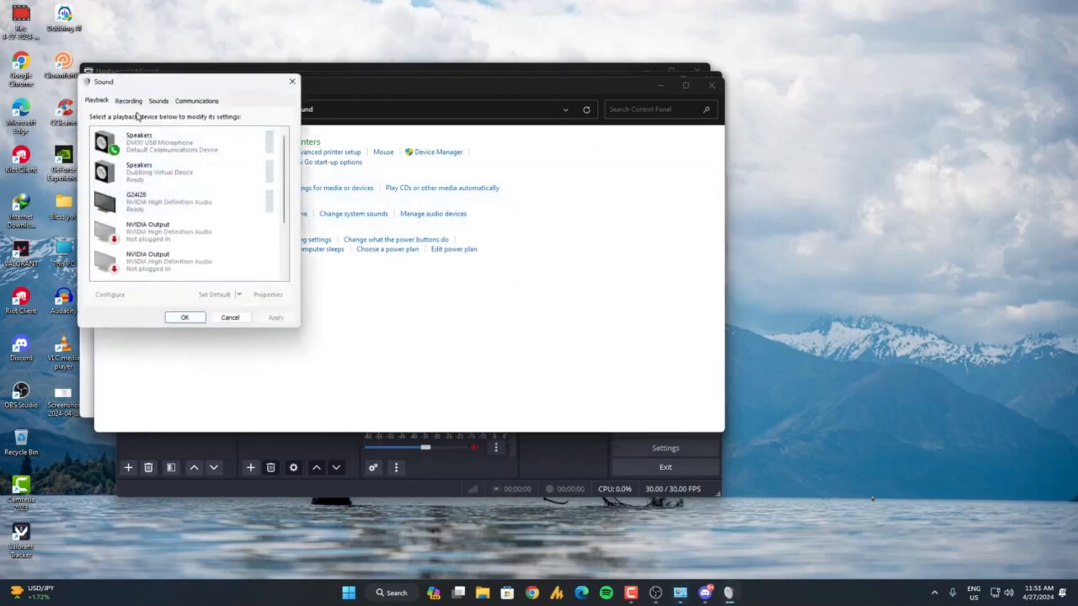
Look through the recording devices for the default DM30 USB Microphone and CABLE Output in the Sound settings.
click(133, 102)
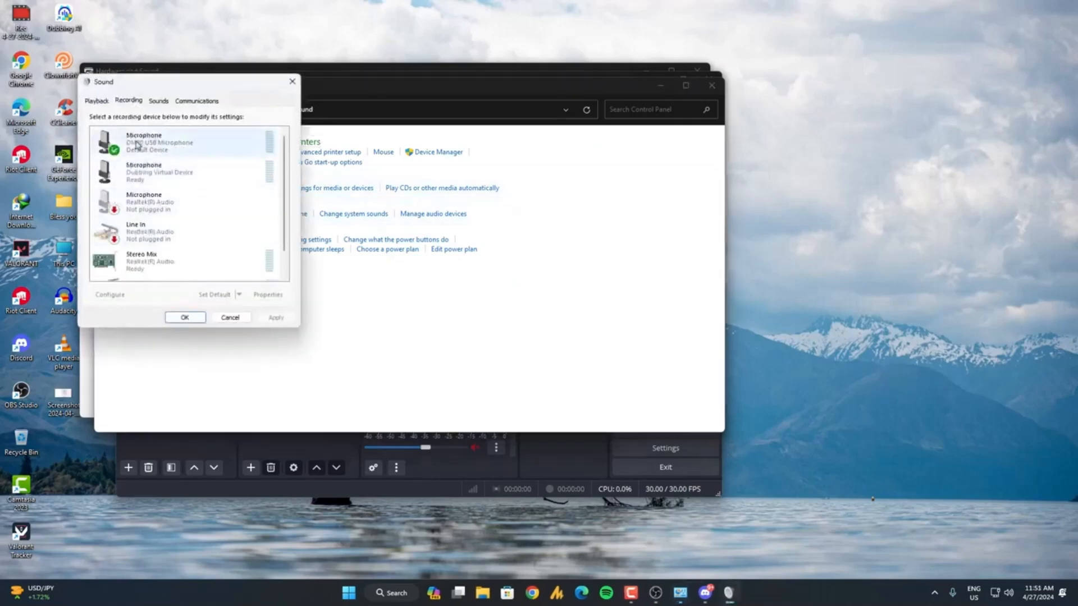
click(160, 276)
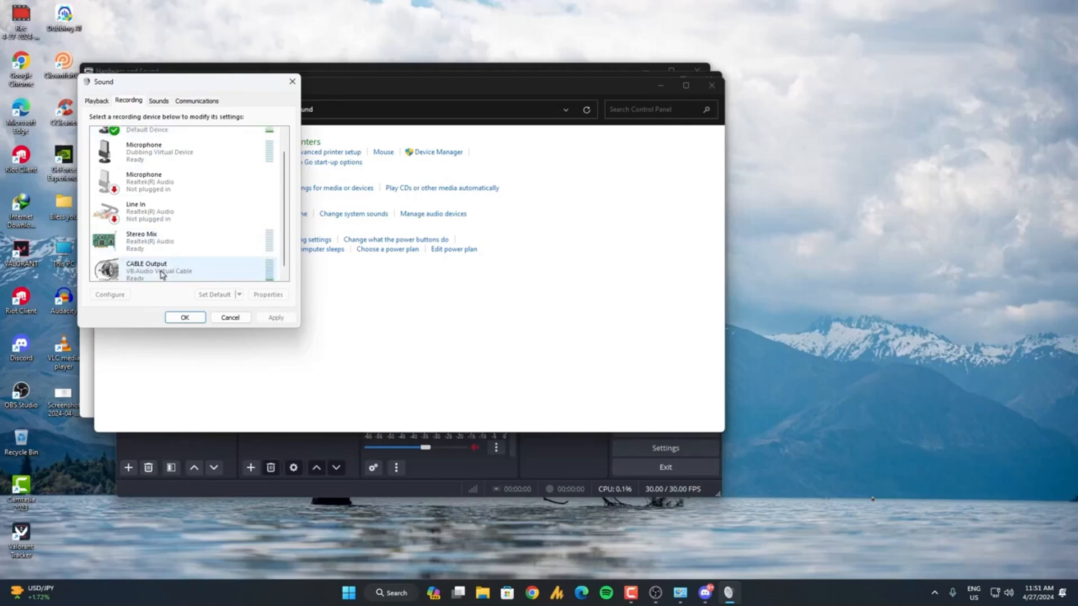
scroll(188, 173, up, 2)
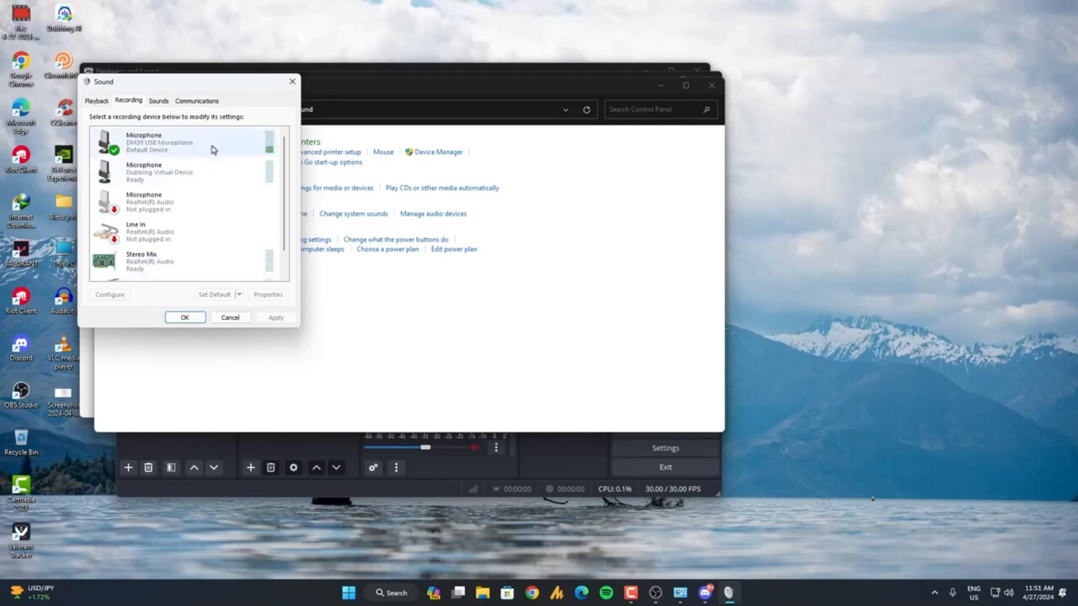
scroll(207, 242, down, 2)
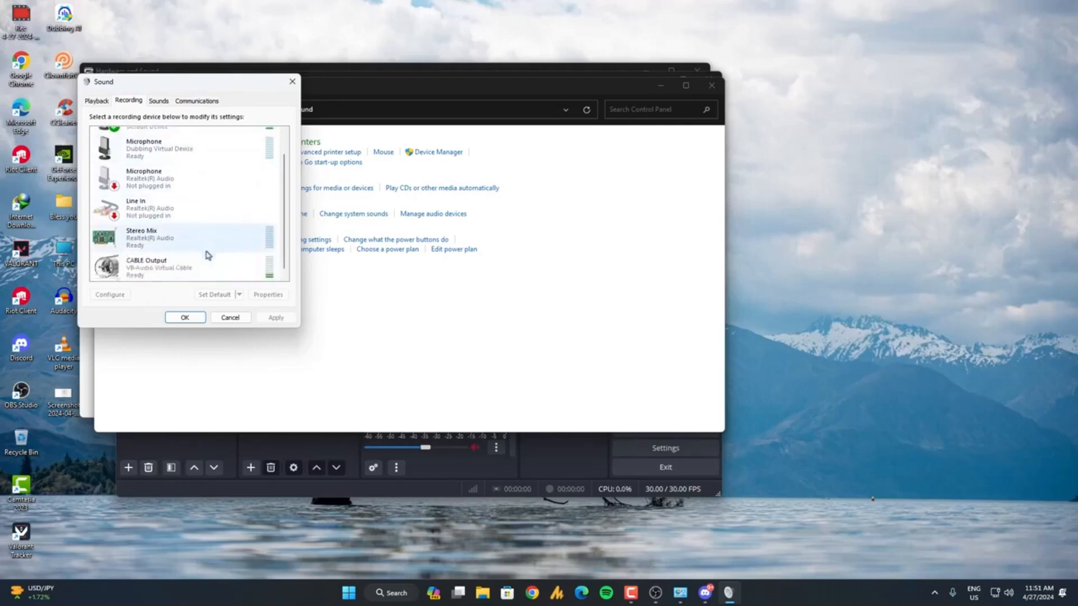
scroll(185, 264, up, 2)
Reselect CABLE Input (VB-Audio Virtual Cable) as the listening playback device of the DM30 USB Microphone and accept the Sound settings.
double_click(163, 145)
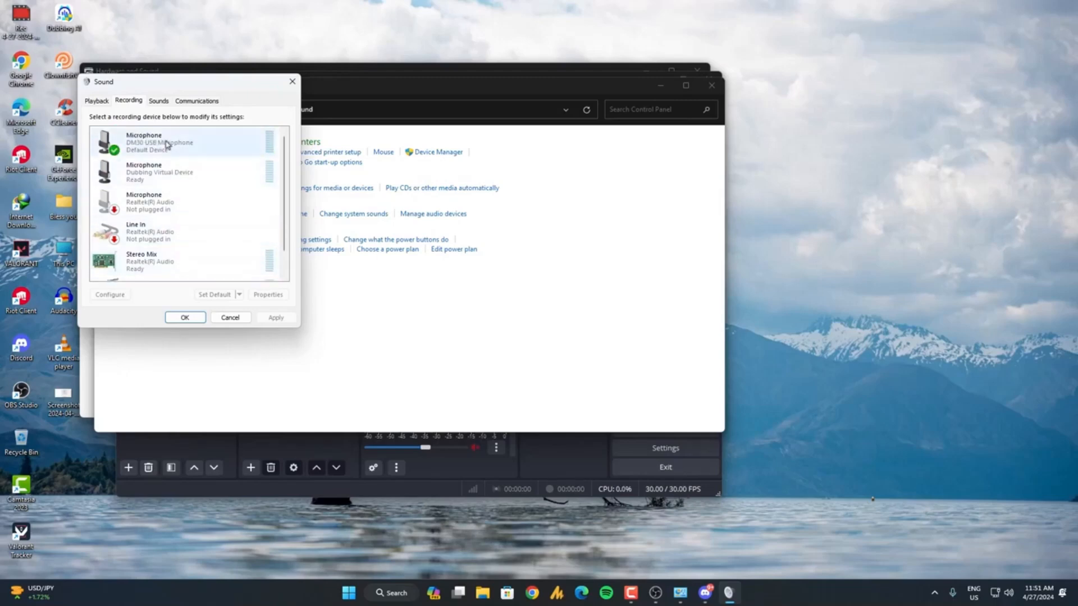
drag(171, 131, 418, 178)
click(386, 191)
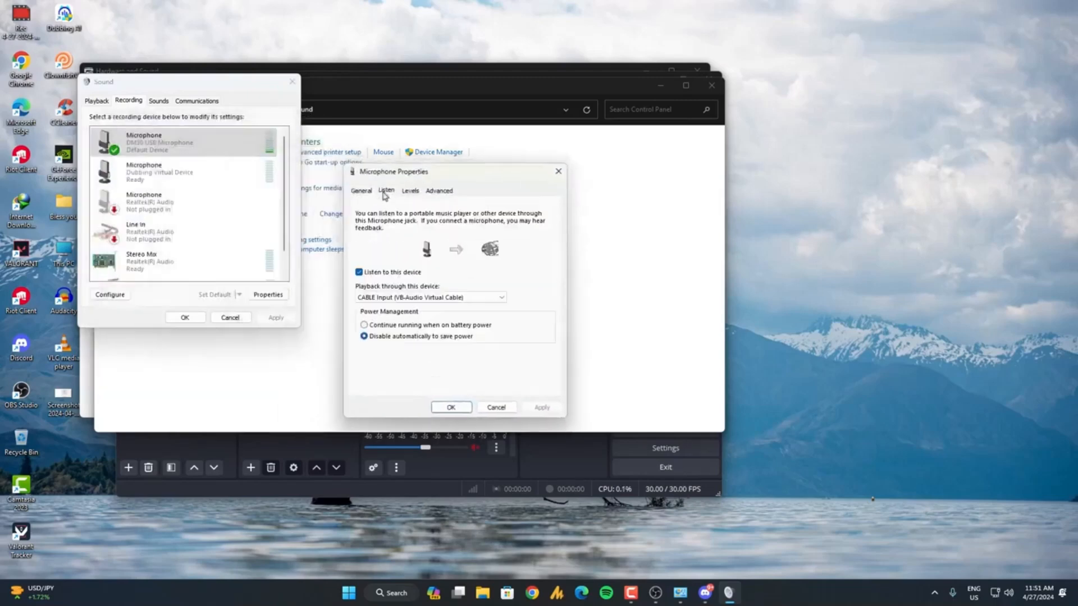
click(396, 302)
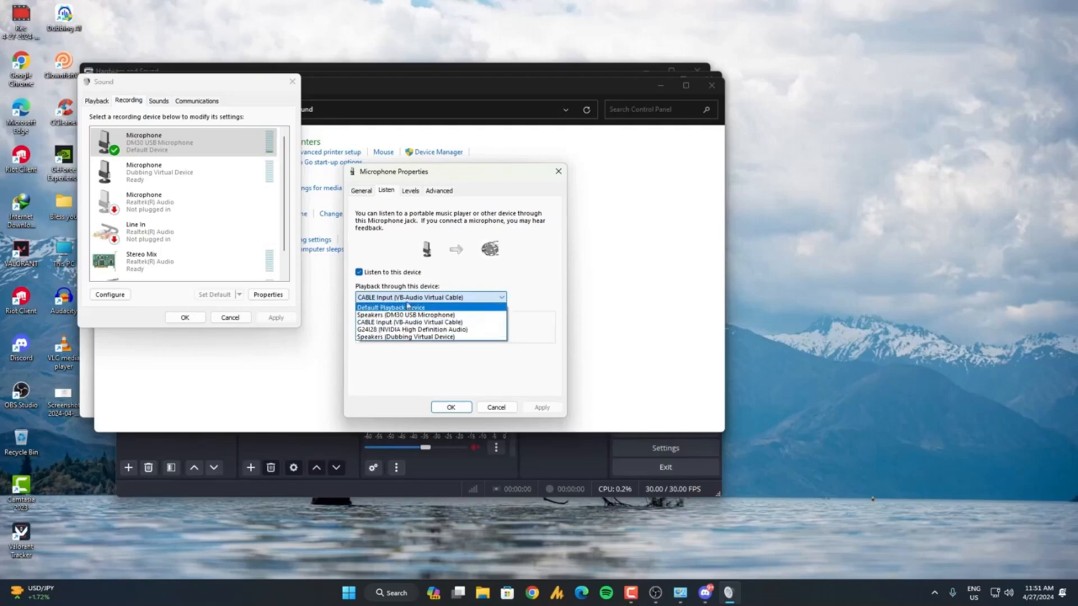
click(385, 323)
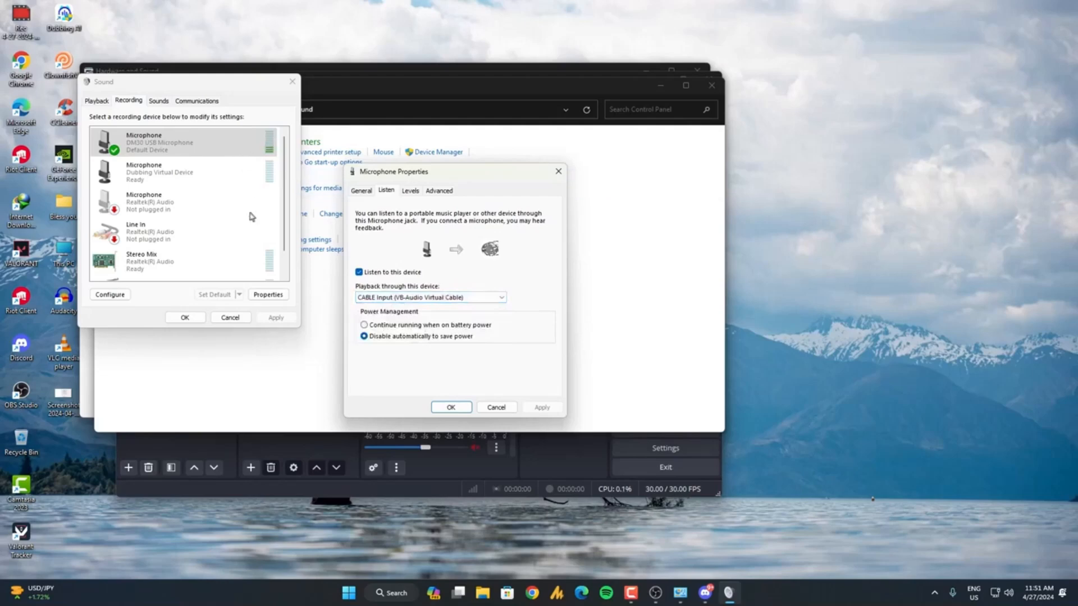
click(450, 407)
scroll(181, 260, down, 1)
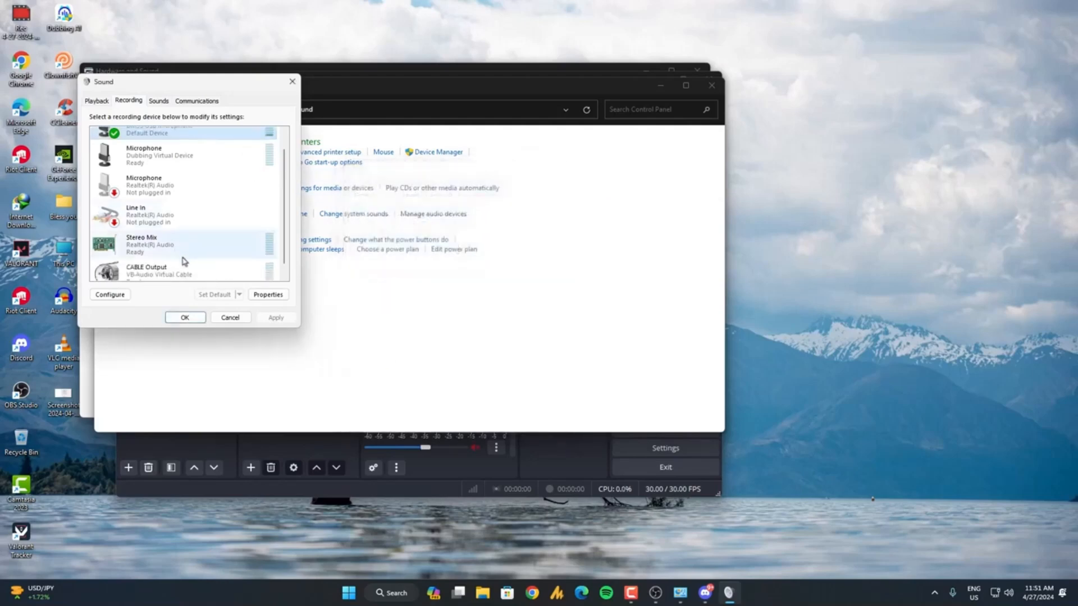
click(199, 319)
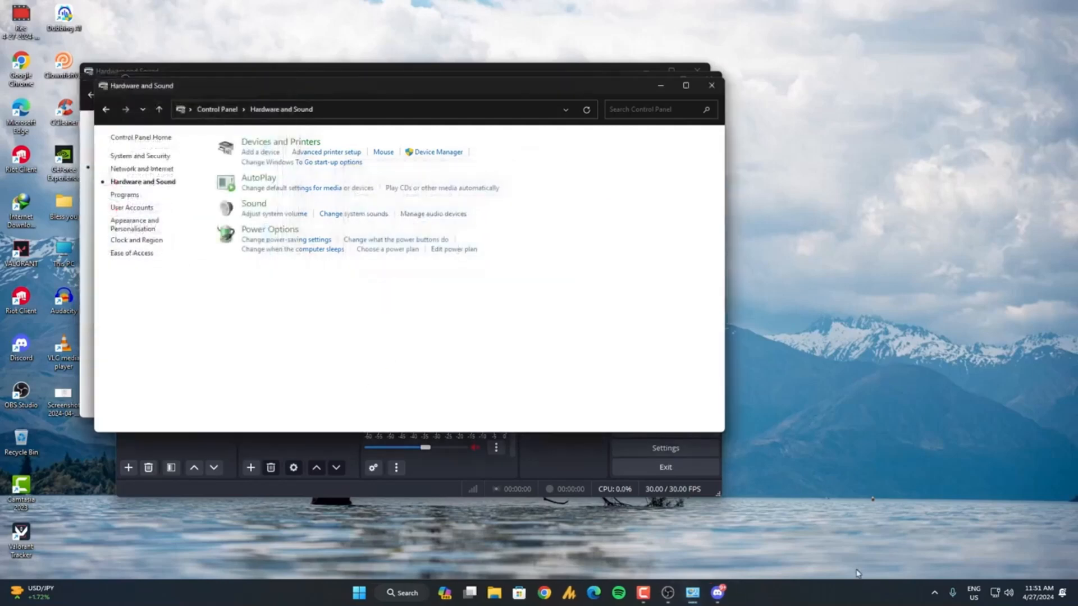
Check the voice effect chosen in Clownfish's Set Voice Changer window and return to OBS.
click(934, 594)
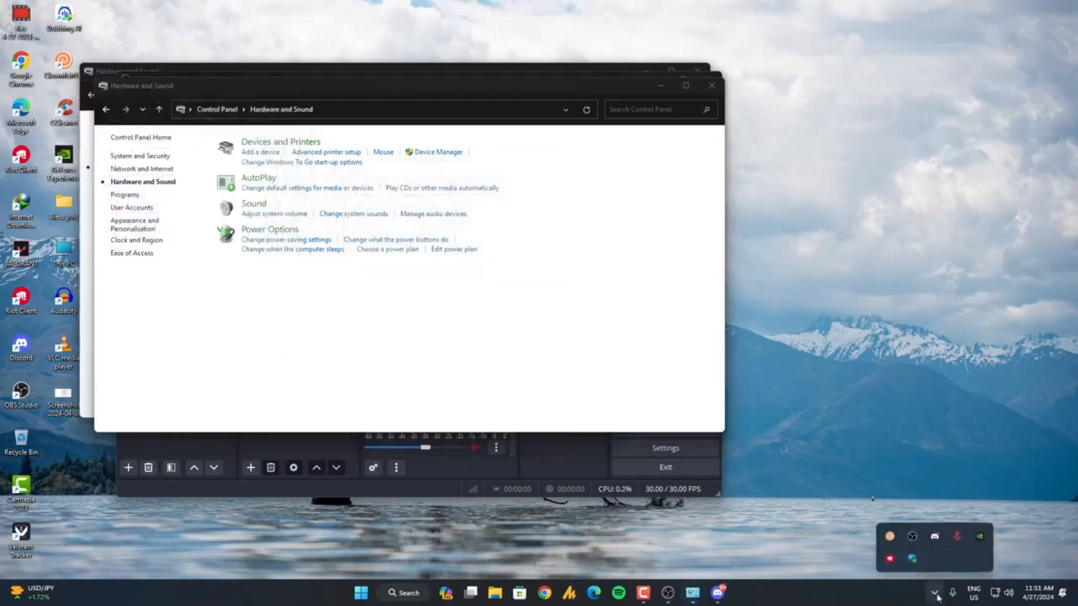
right_click(891, 537)
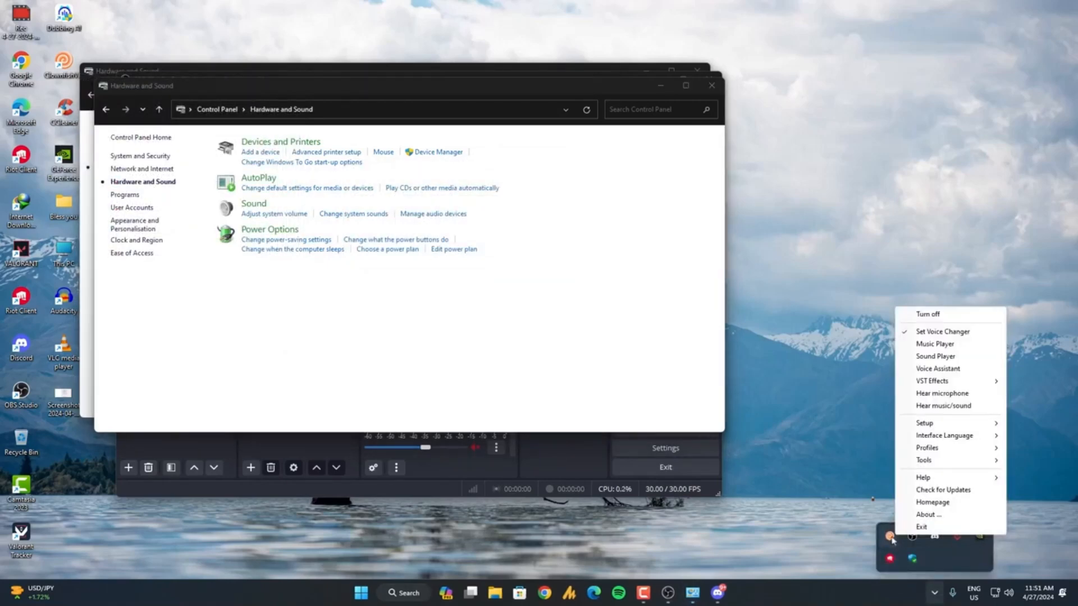
click(944, 332)
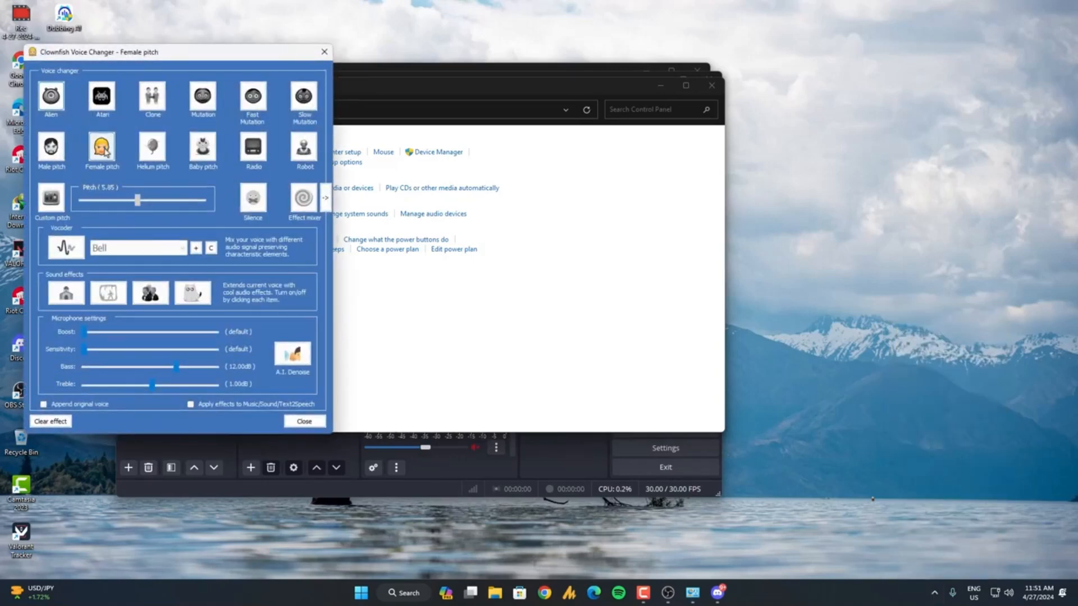
click(303, 421)
click(486, 460)
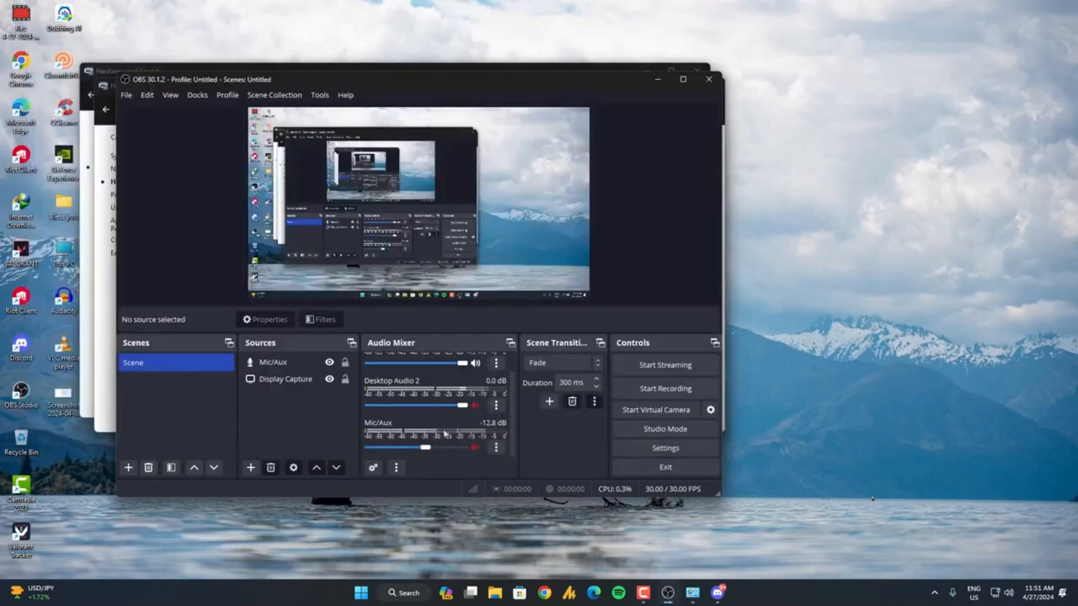
Exit the Clownfish Voice Changer running in the background.
click(934, 593)
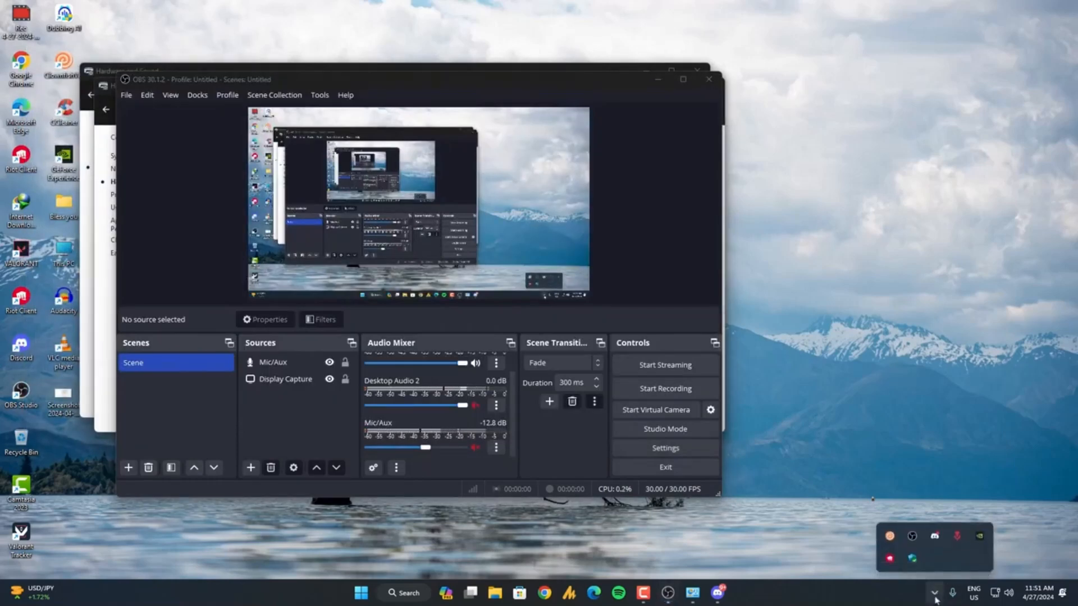
right_click(891, 538)
click(903, 538)
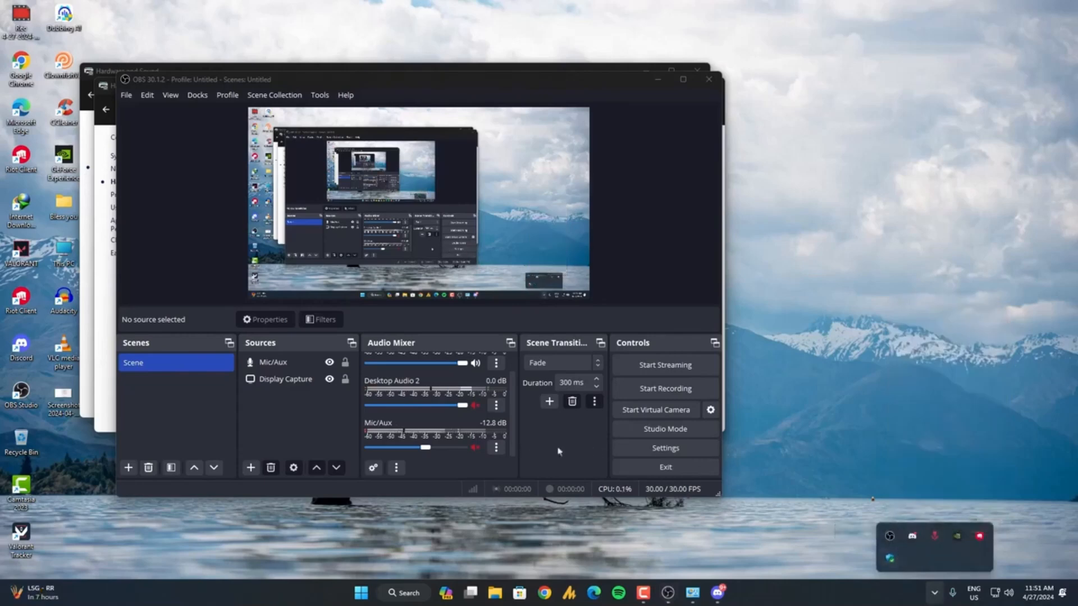
click(495, 447)
Reopen the Windows Sound settings from the Hardware and Sound section of Control Panel.
key(super)
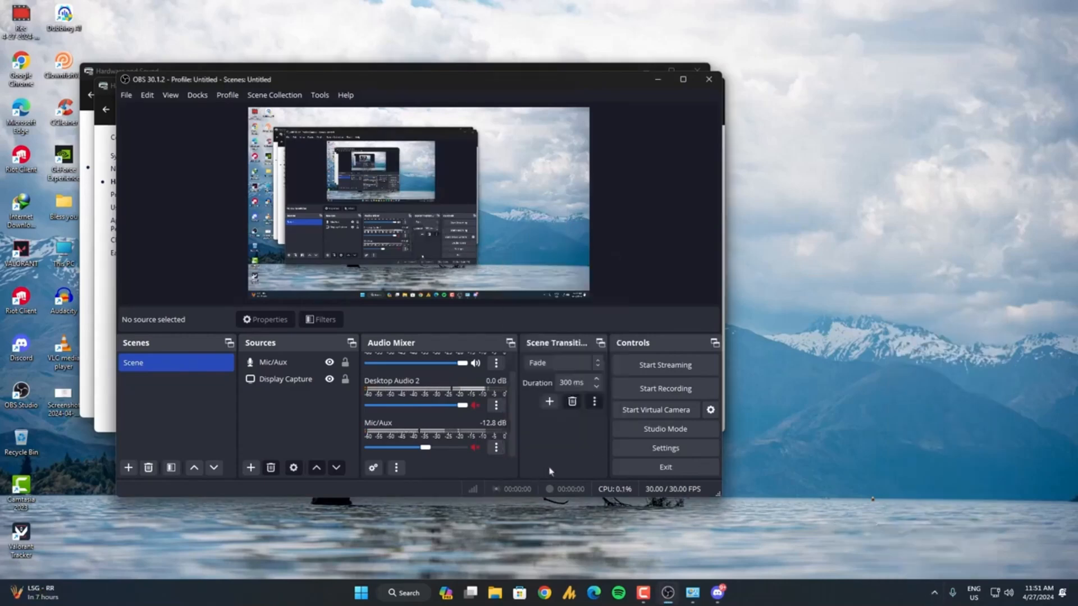
text(con)
key(Return)
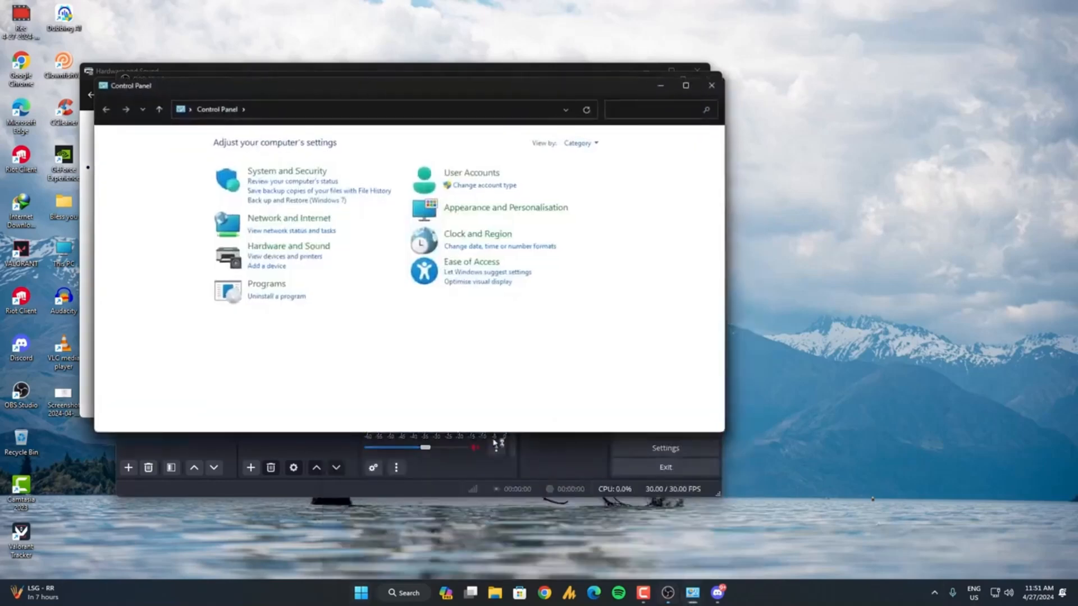
click(277, 247)
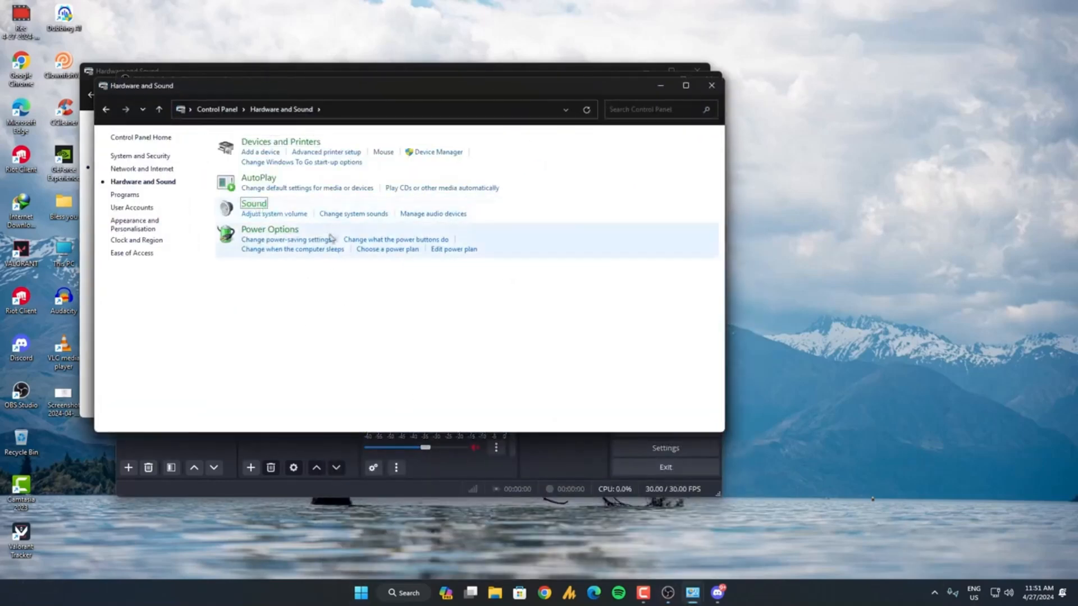
click(318, 215)
scroll(225, 247, down, 3)
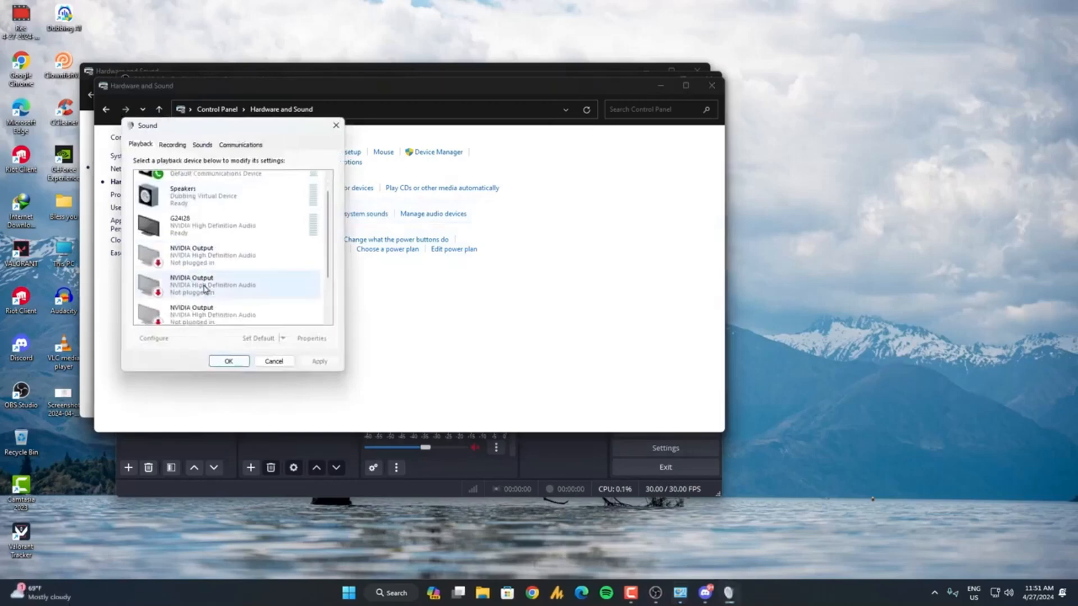
Disable the CABLE Output recording device and accept the Sound settings.
click(172, 144)
scroll(183, 307, down, 2)
right_click(183, 308)
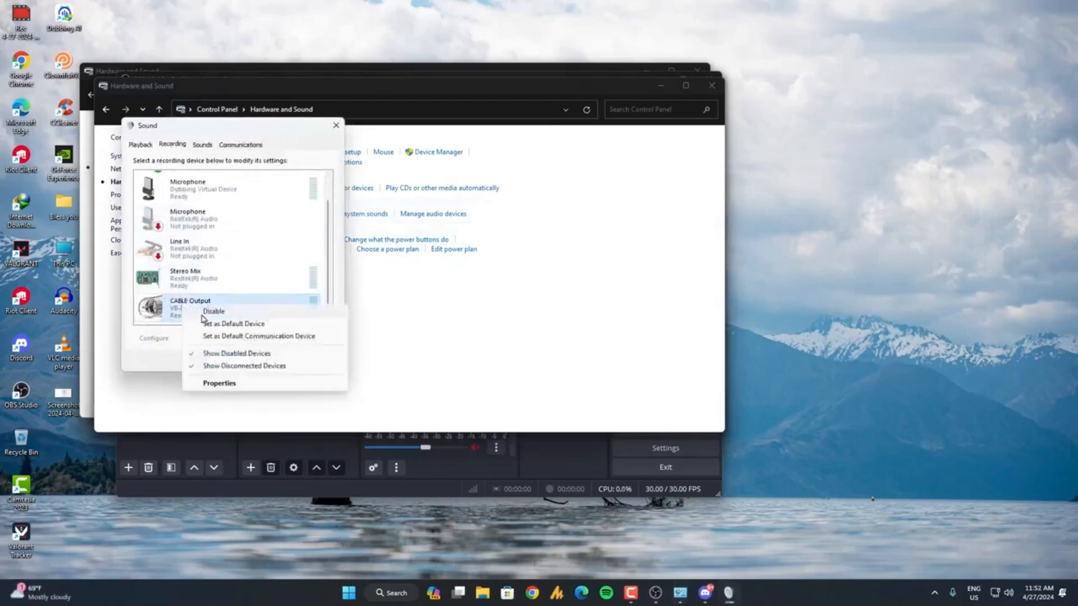
click(215, 312)
click(243, 363)
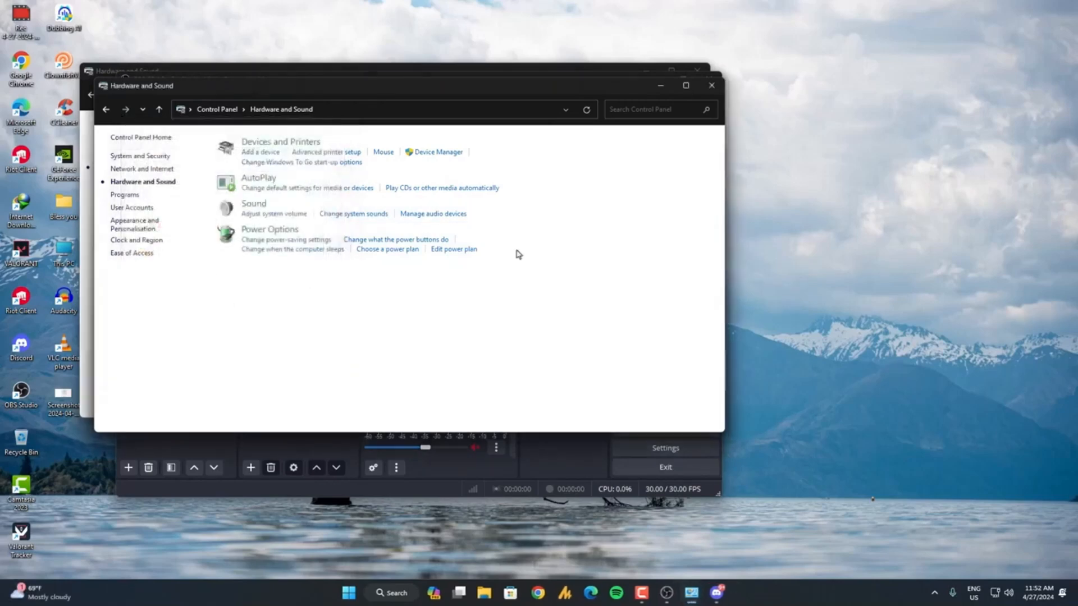
Close the open Control Panel windows and move the OBS window out of their way.
click(711, 86)
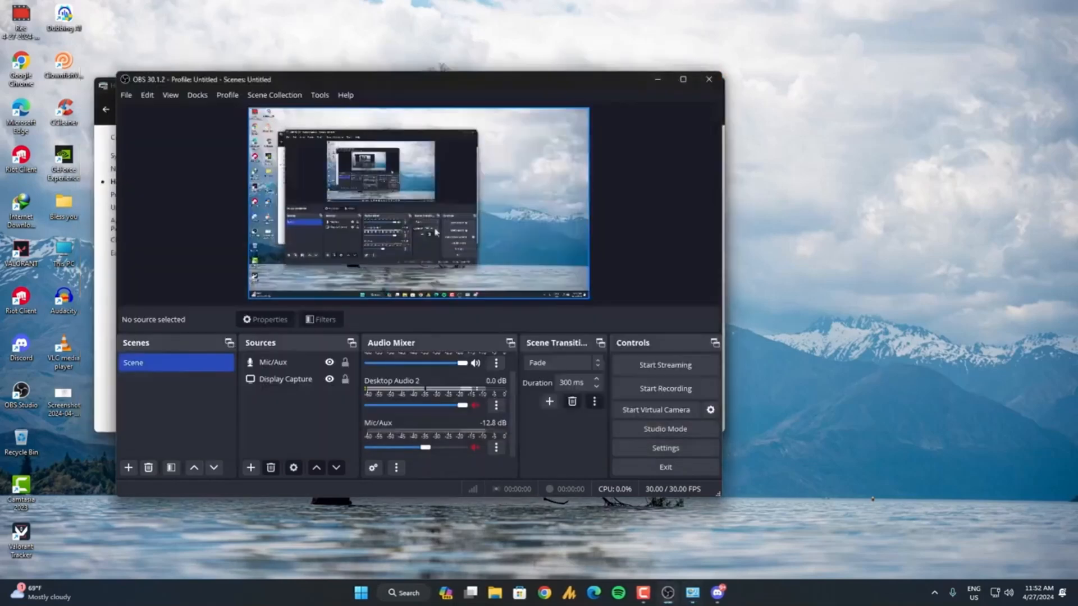
click(696, 71)
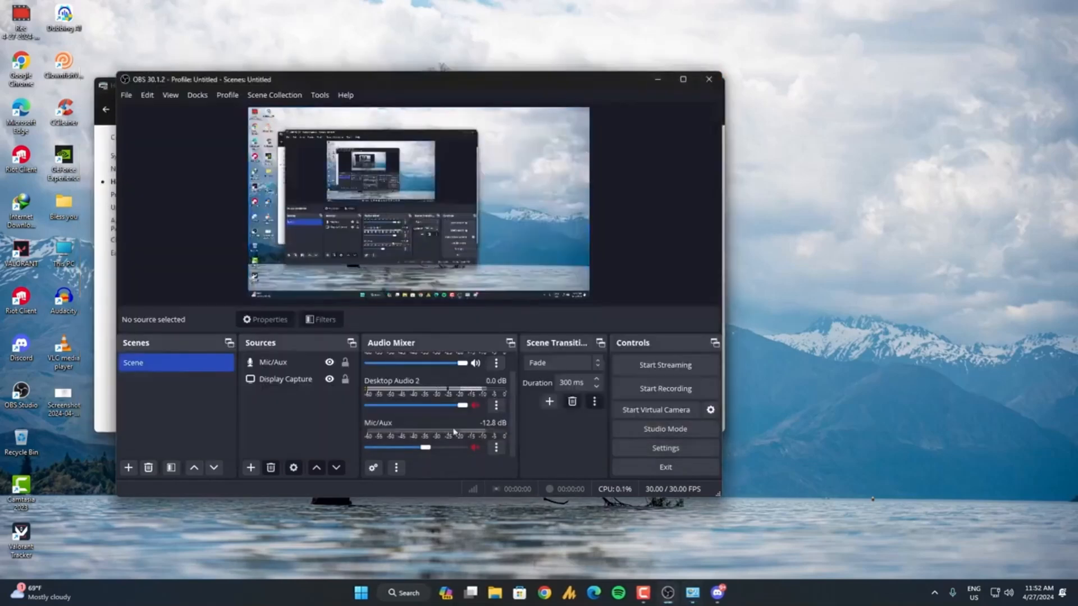
scroll(457, 416, up, 1)
scroll(464, 417, down, 1)
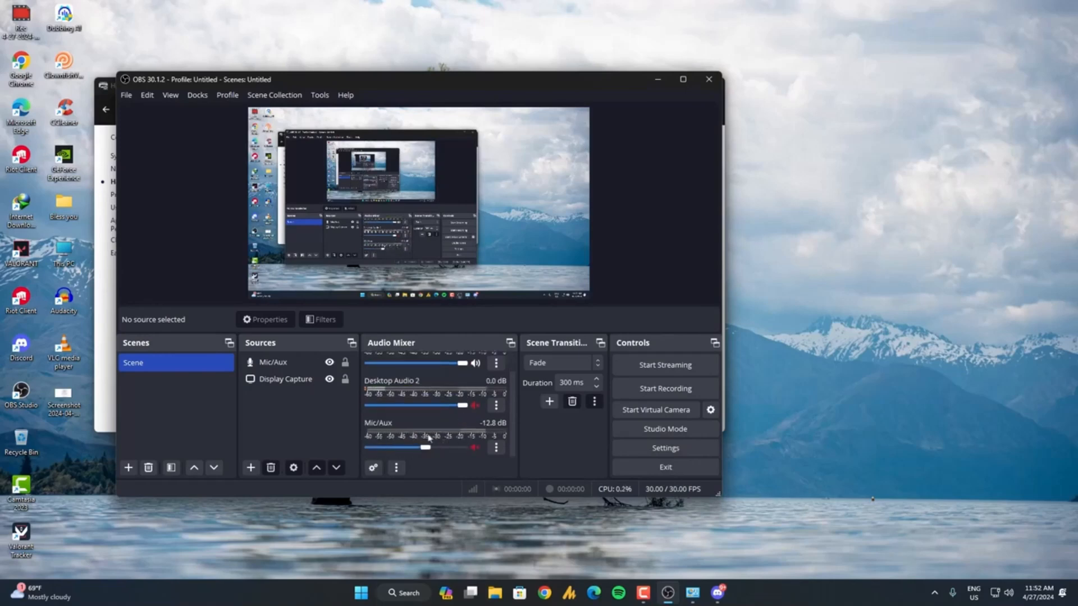
drag(329, 84, 482, 107)
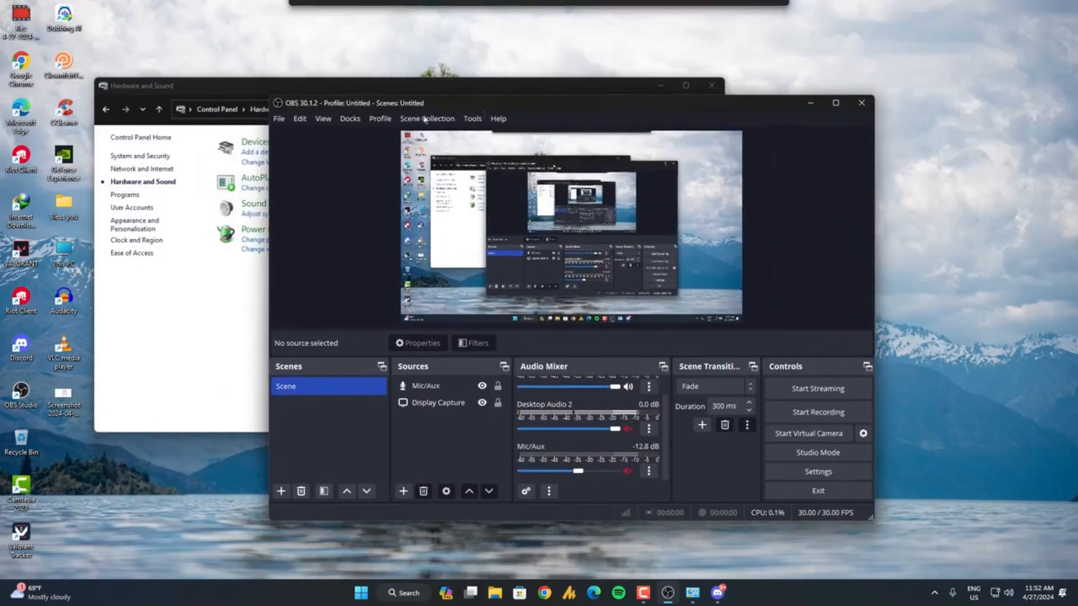
click(272, 91)
click(715, 90)
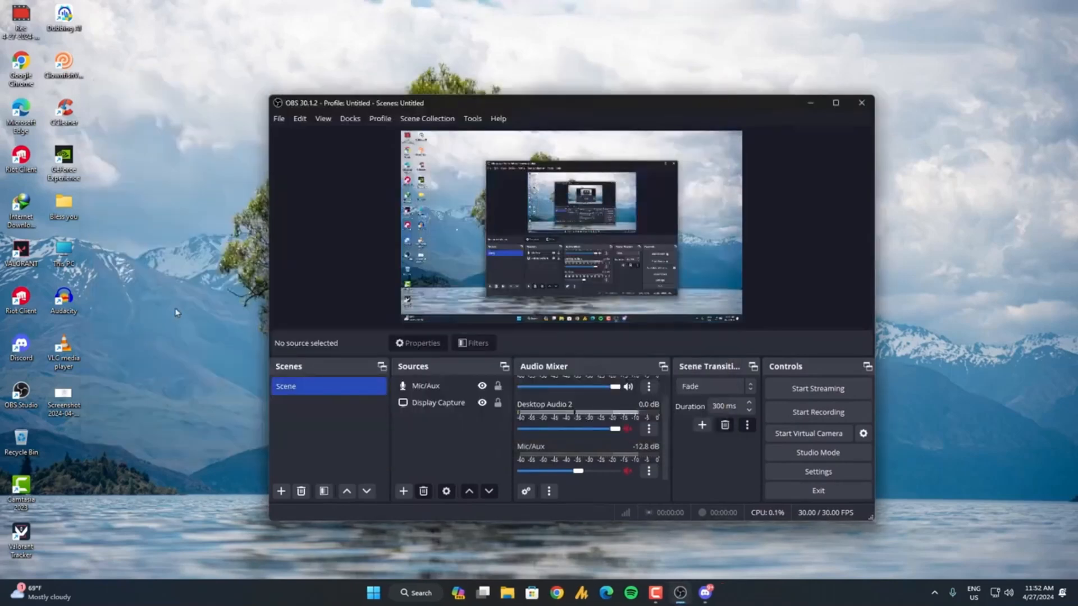
Search the installed apps for Dubbing AI and launch it.
key(super)
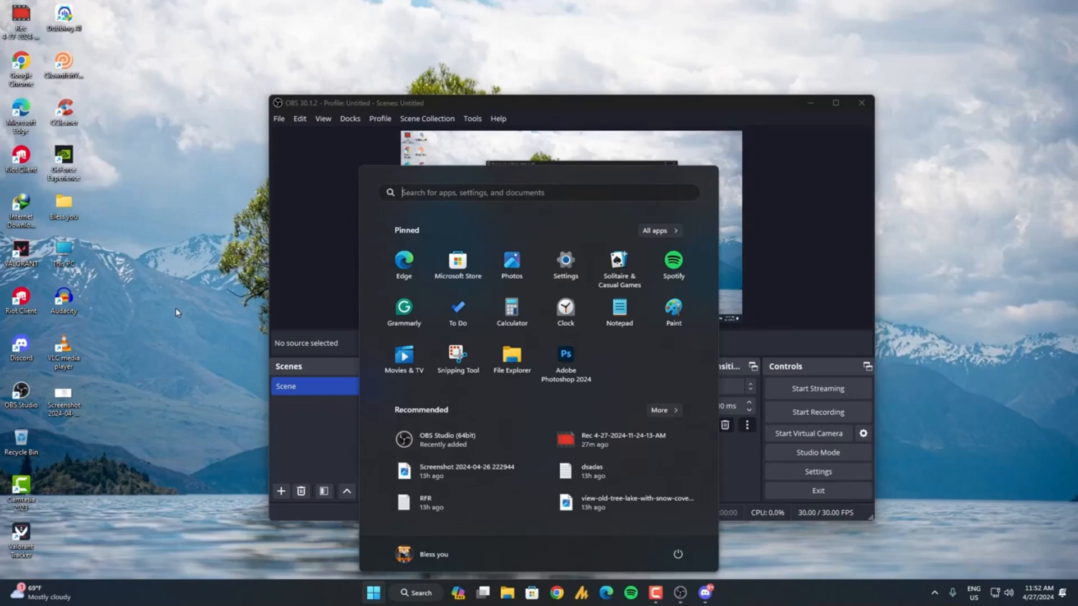
text(dub)
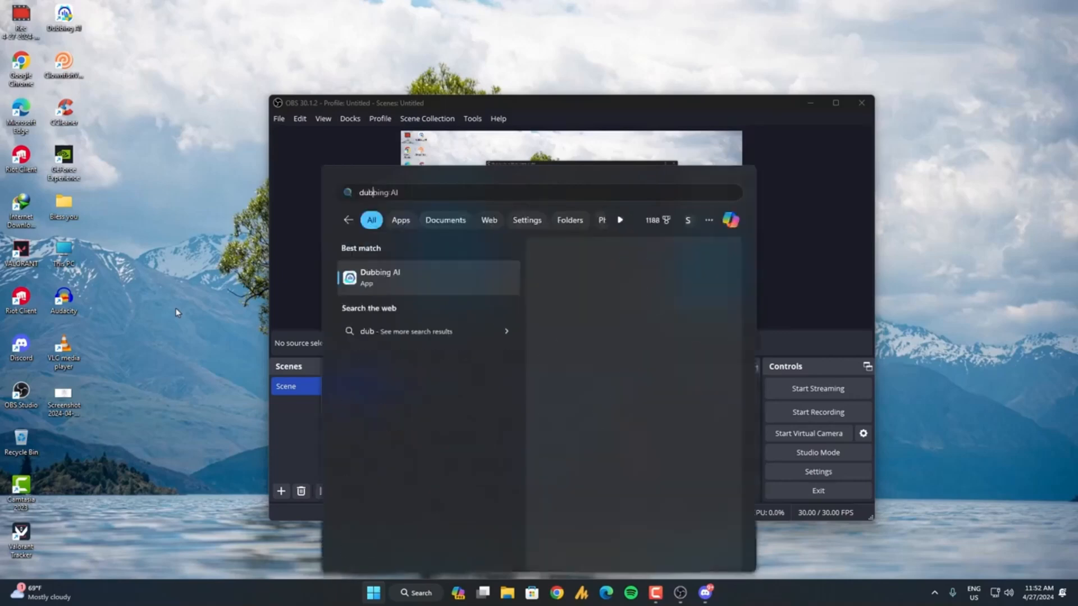
key(Return)
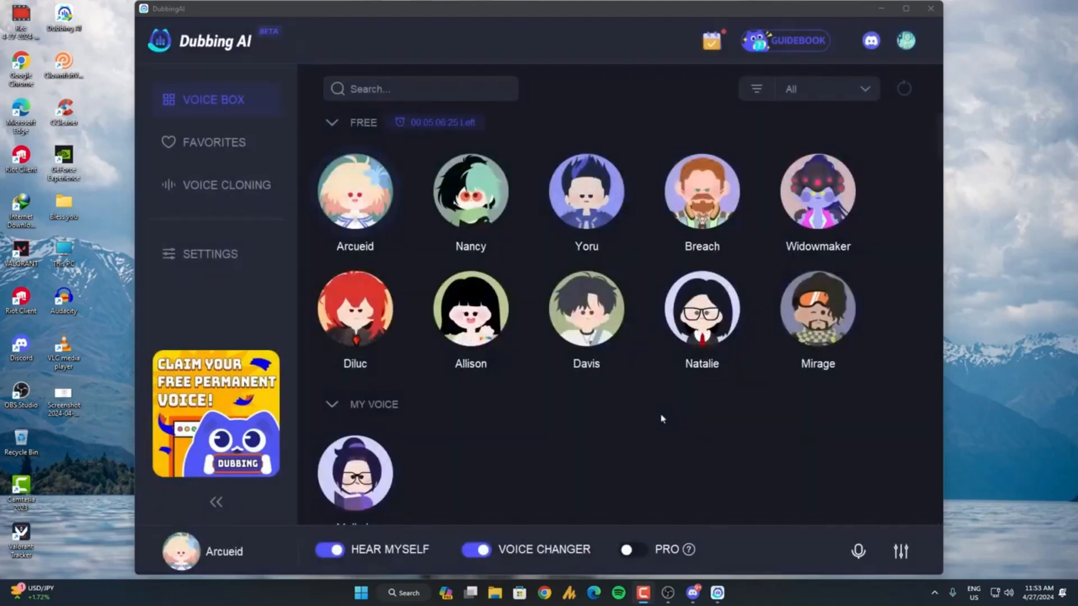
Turn off Hear Myself in Dubbing AI and try the Natalie voice.
click(331, 551)
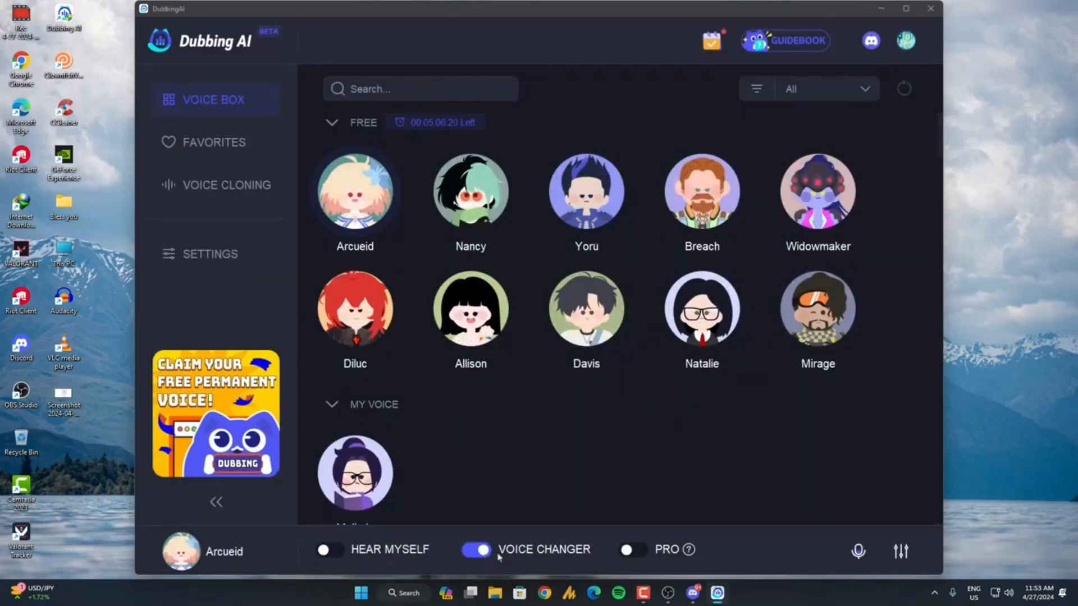
mouse_move(372, 216)
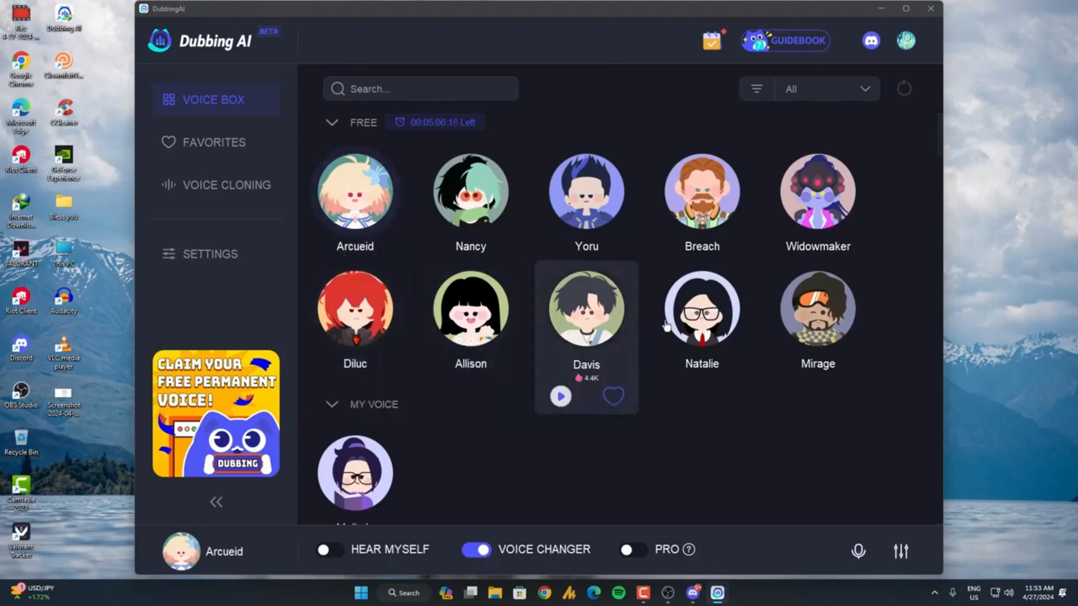
click(694, 318)
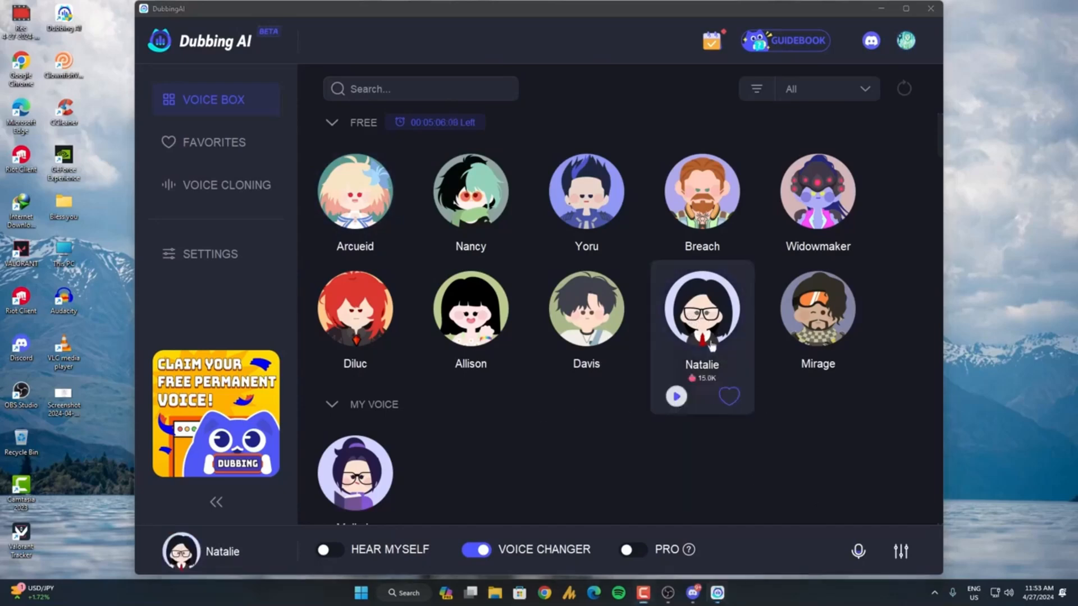
Turn on Hear Myself and select the Yoru voice in Dubbing AI.
click(330, 552)
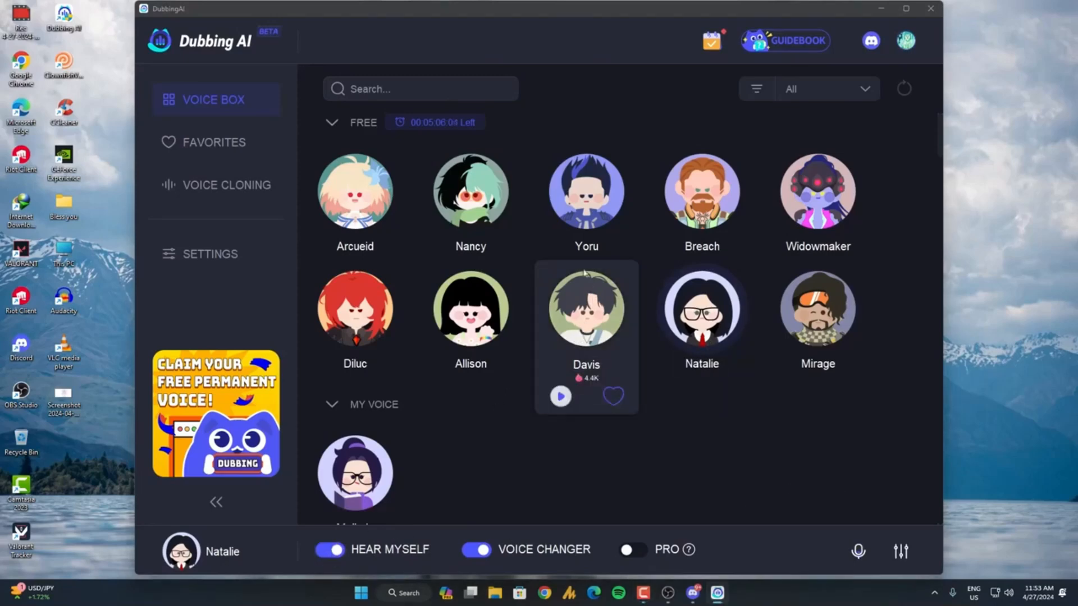
click(589, 210)
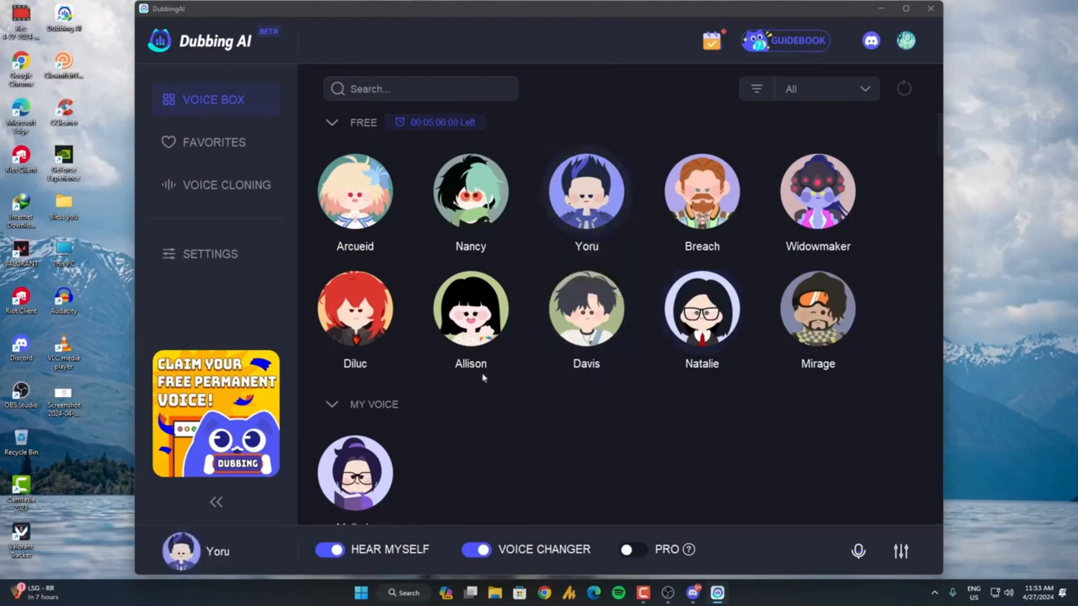
Try the Breach voice, switch to Arcueid with Hear Myself turned off, and minimize Dubbing AI.
click(720, 196)
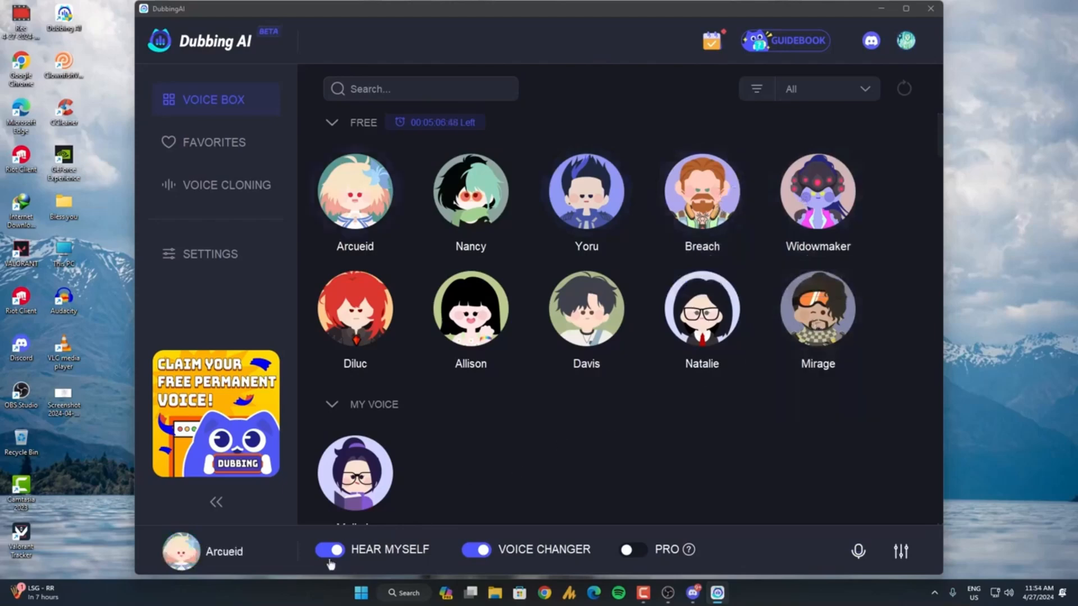
click(330, 557)
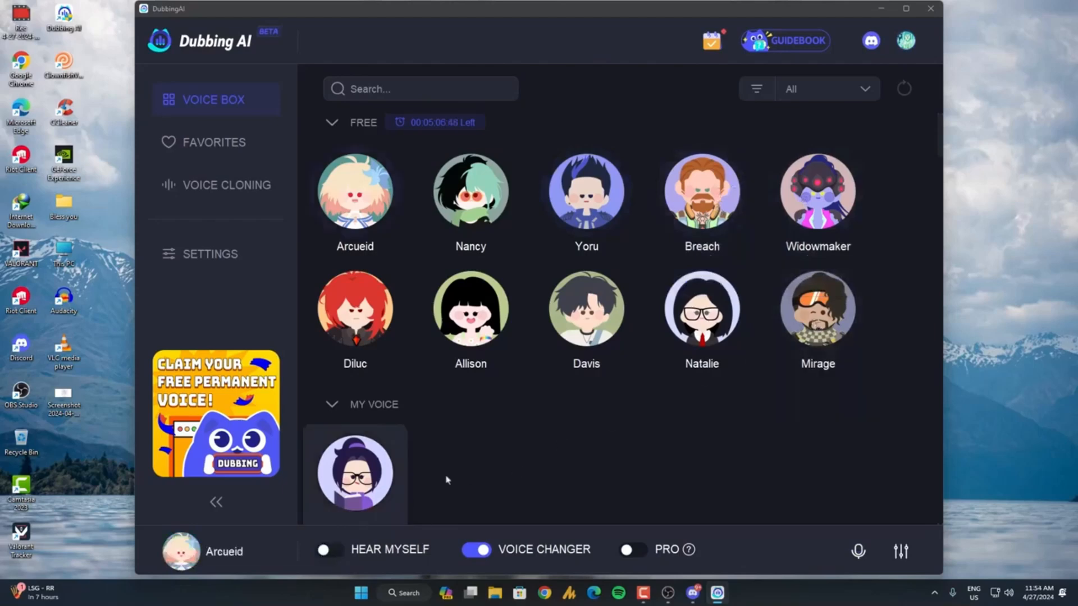
click(879, 10)
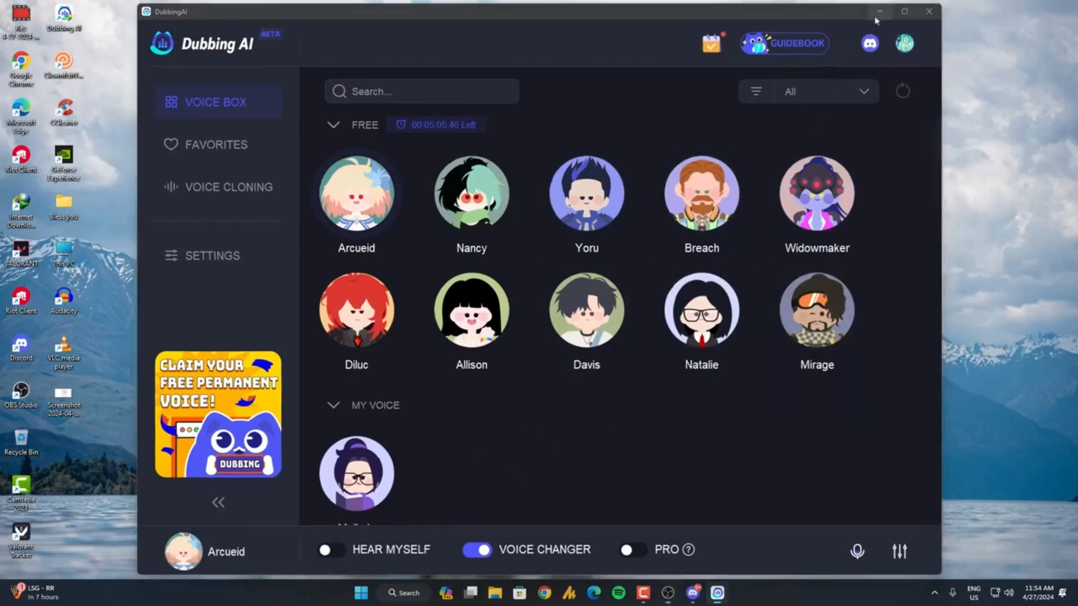
Set the device of the Mic/Aux source in OBS to Microphone (Dubbing Virtual Device).
click(648, 471)
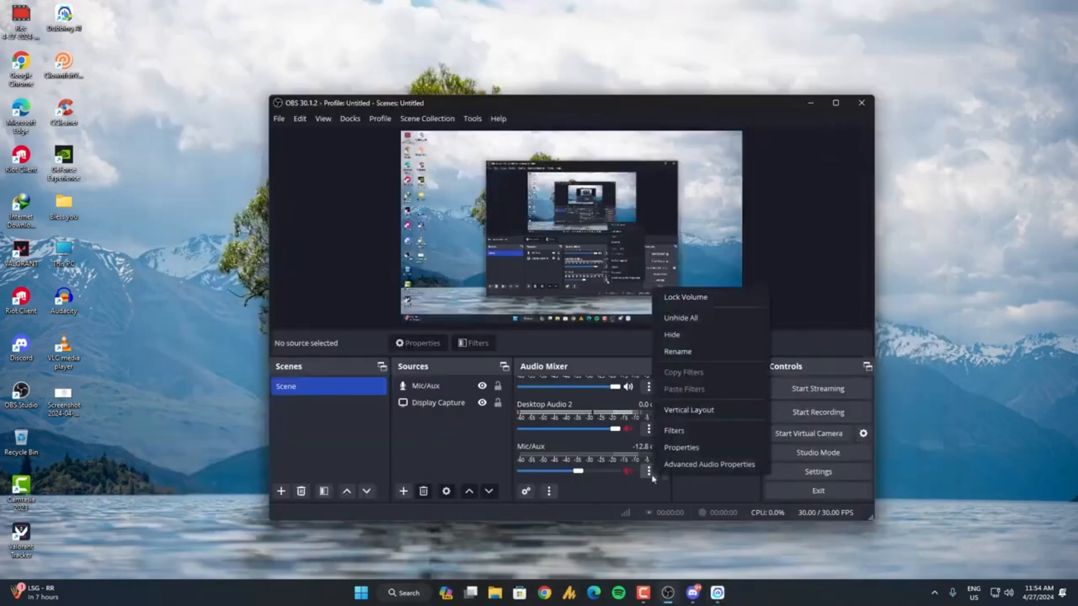
click(680, 448)
click(488, 172)
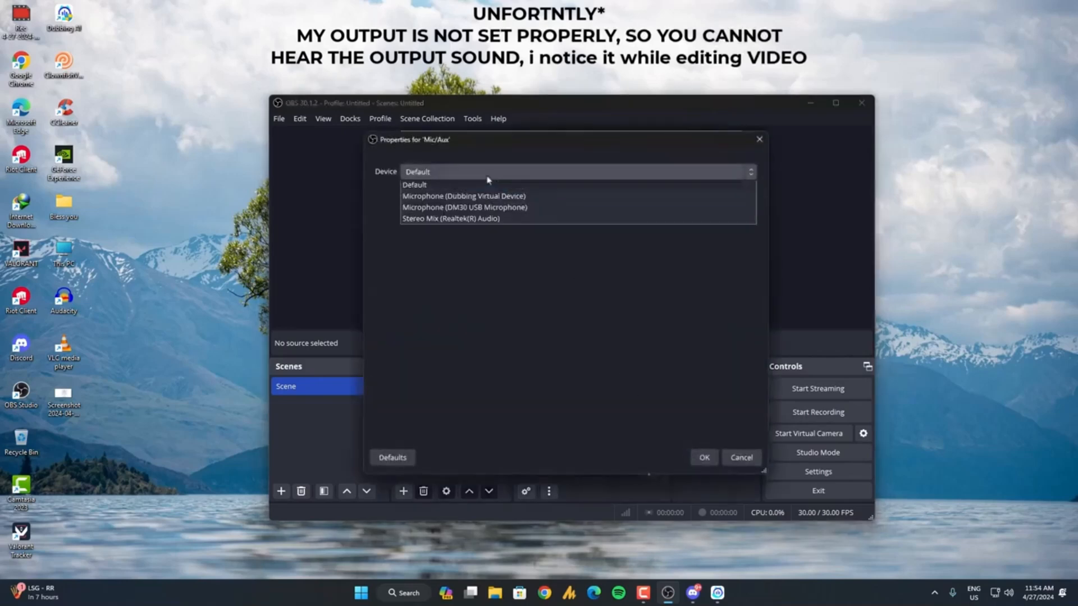
click(509, 199)
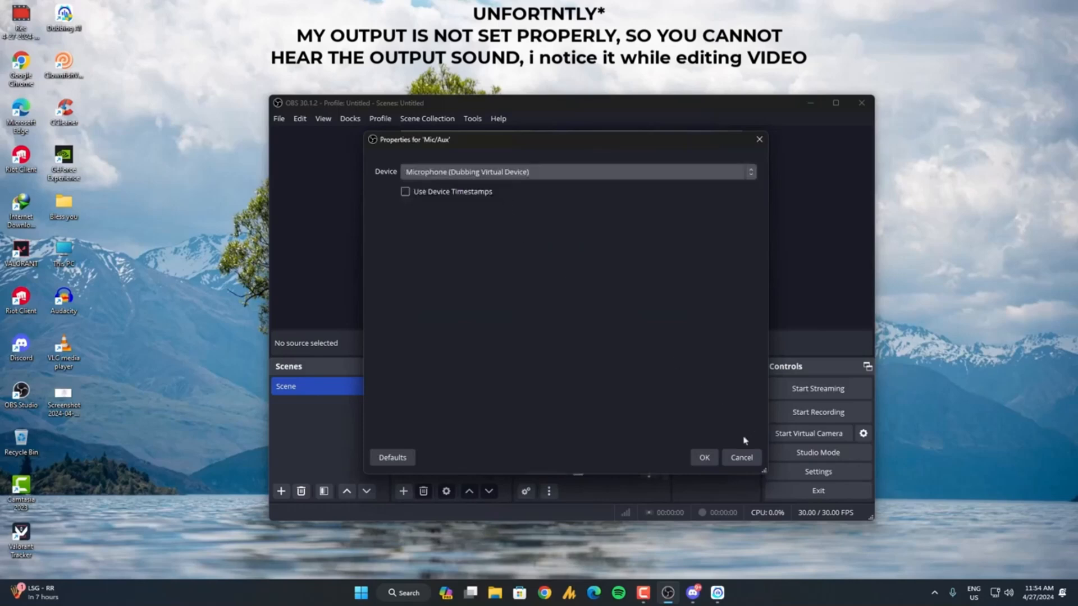
click(703, 457)
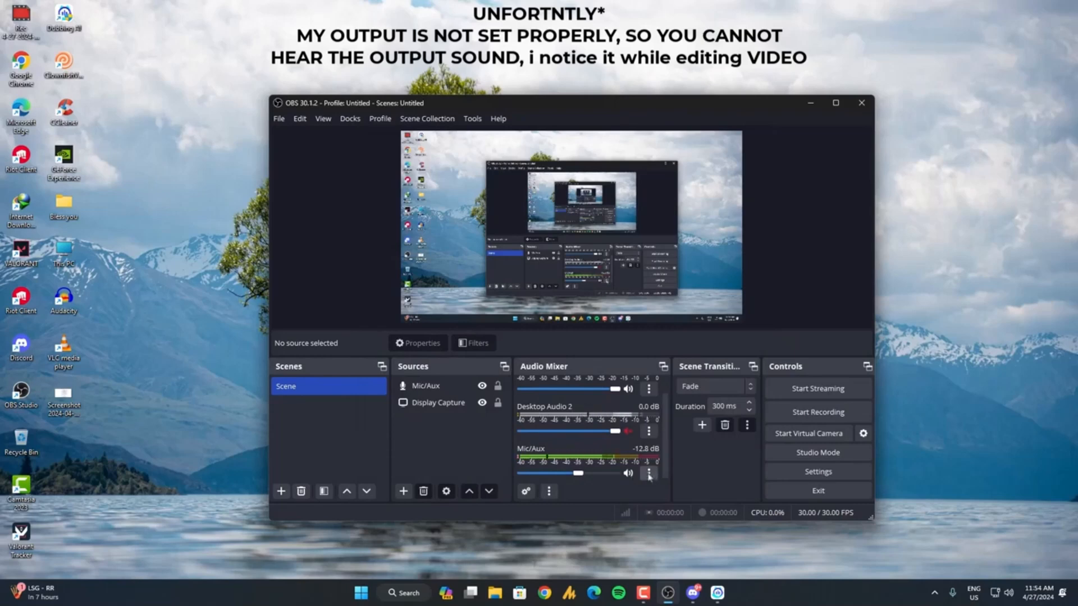
key(super)
text(control Panel)
key(Return)
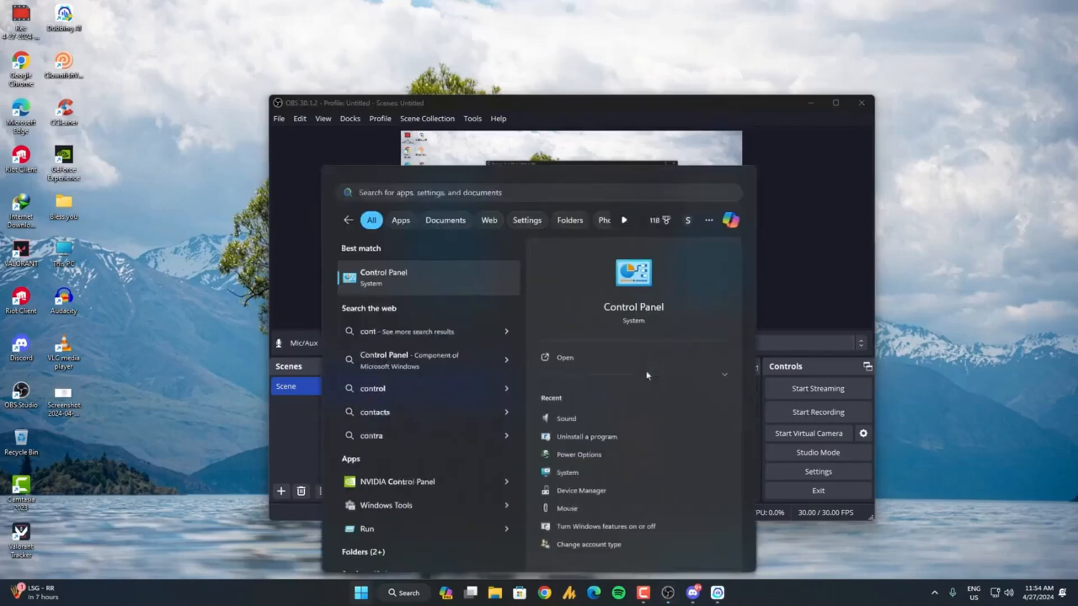
click(695, 71)
Switch to Discord and open its Voice & Video settings.
key(super)
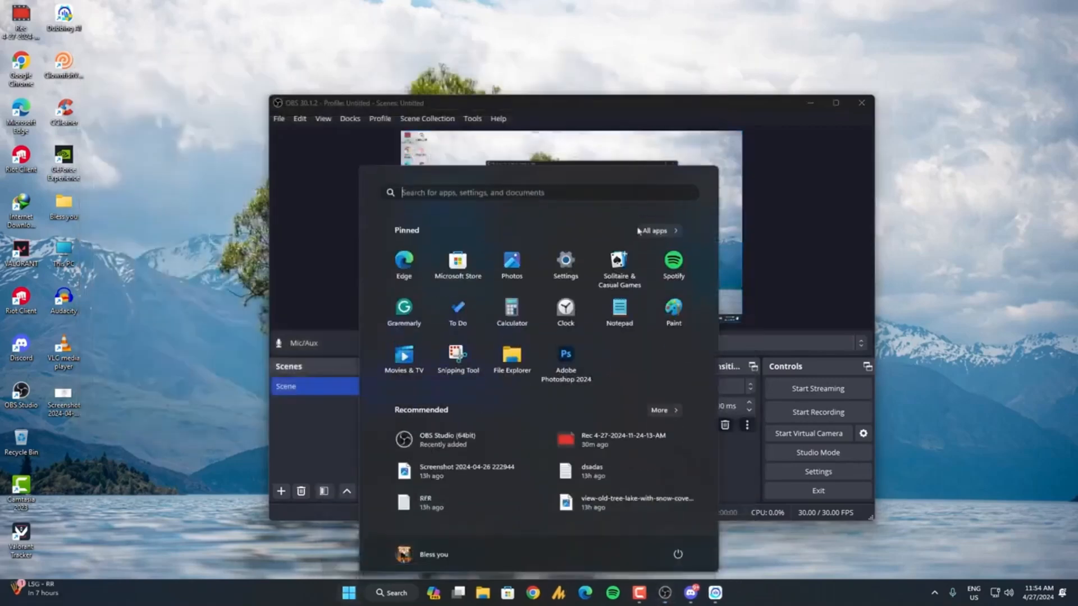
text(discord)
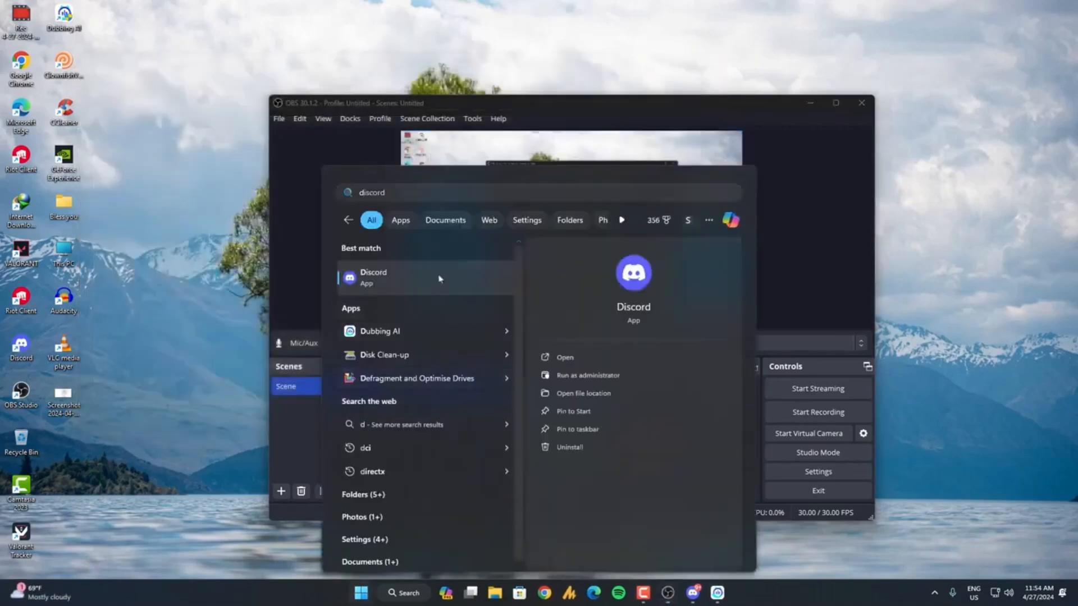
click(439, 276)
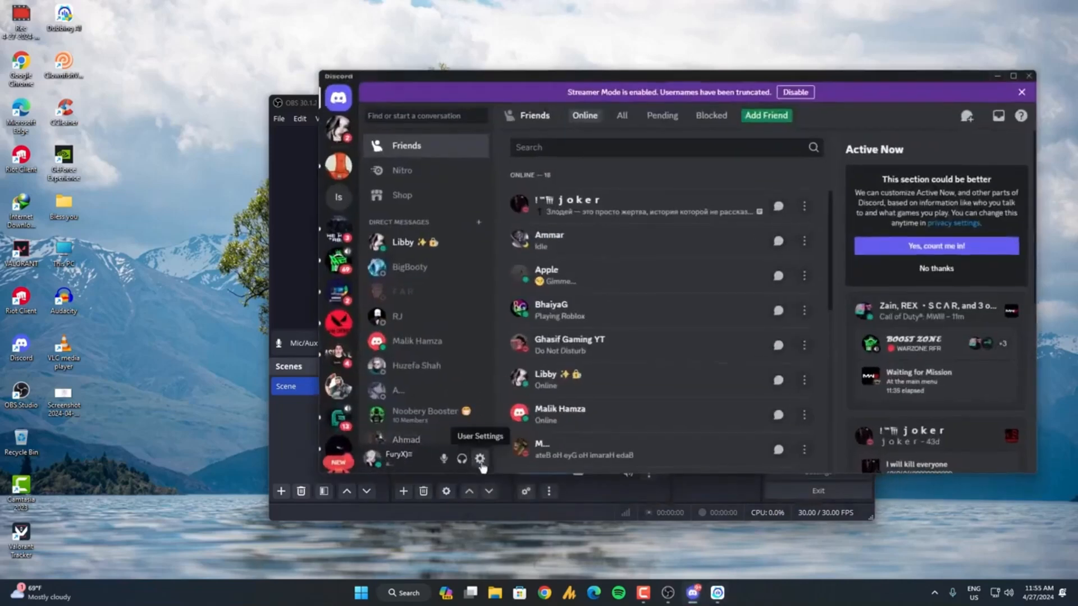
click(477, 459)
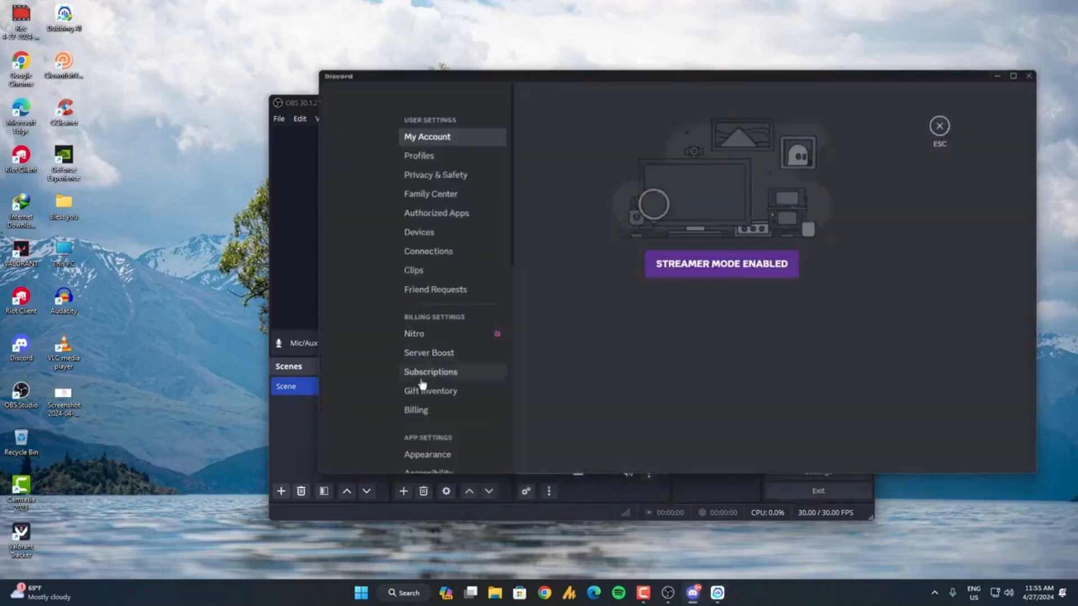
scroll(422, 371, down, 4)
click(446, 268)
Review Discord's input device choices and run a mic test with Microphone (DM30 USB Microphone).
click(608, 165)
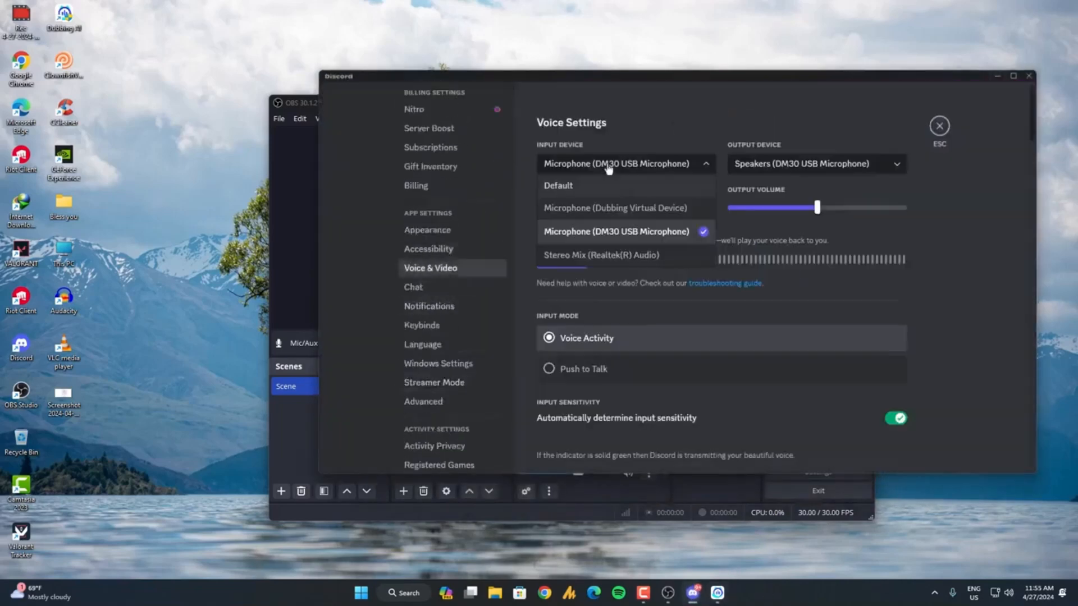
click(675, 305)
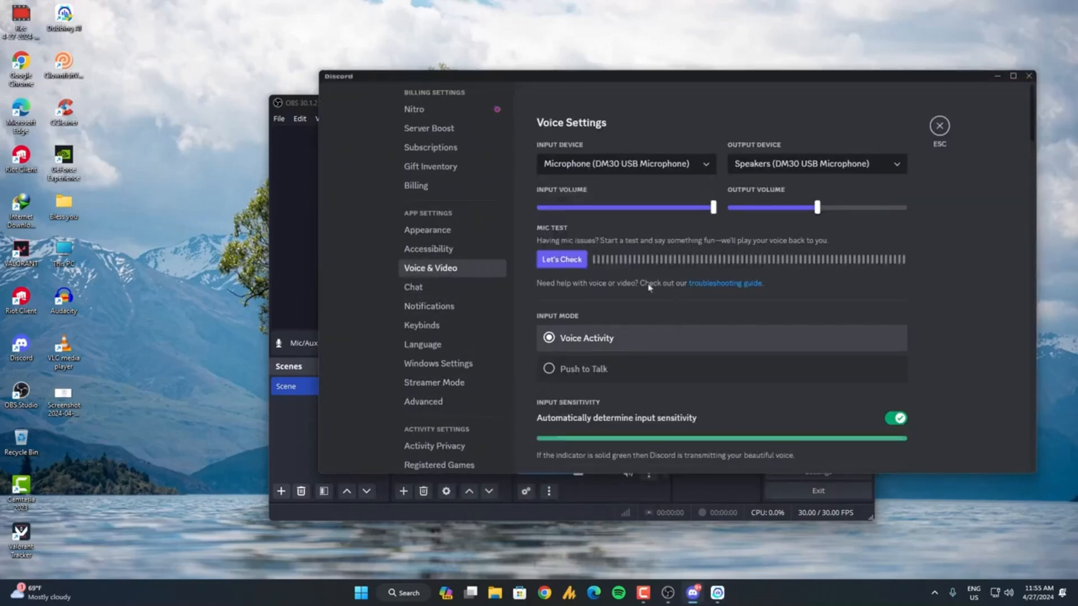
click(555, 259)
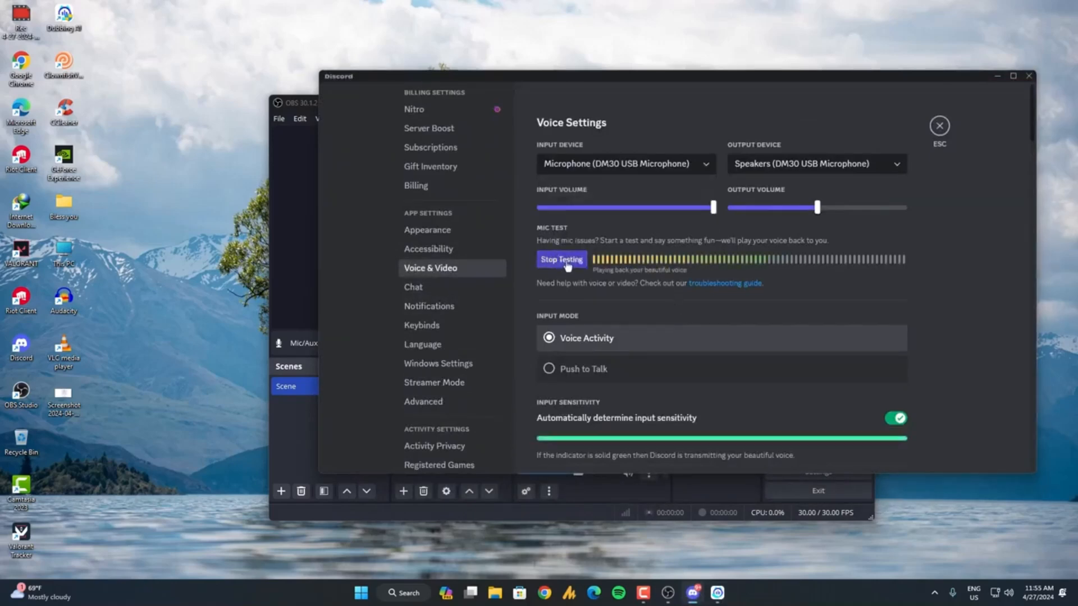
click(568, 263)
Set Discord's input device to Microphone (Dubbing Virtual Device) and run a mic test with it.
click(610, 165)
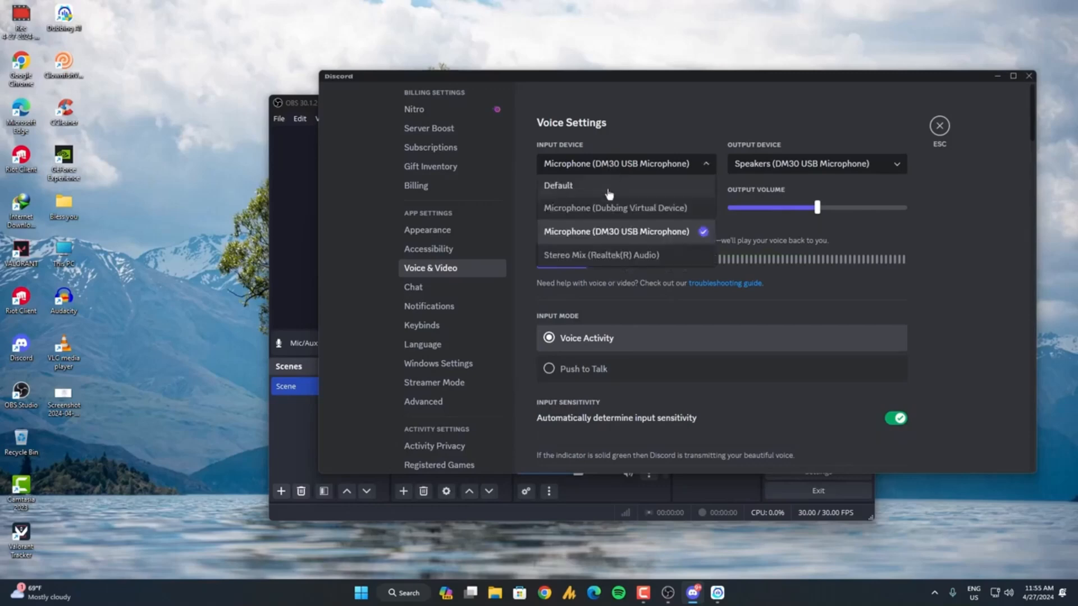
click(612, 212)
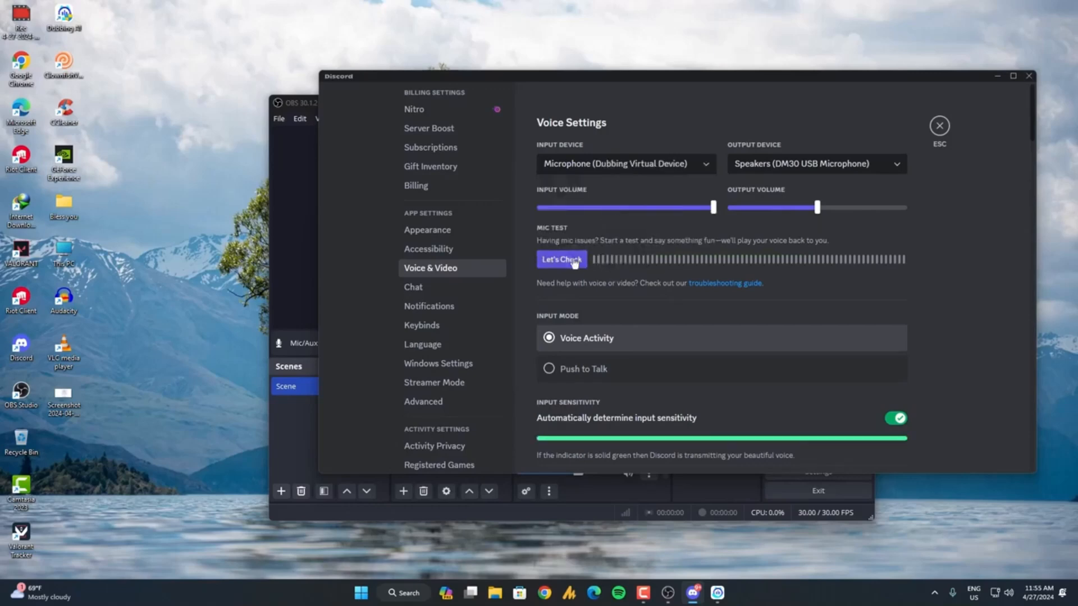
click(570, 263)
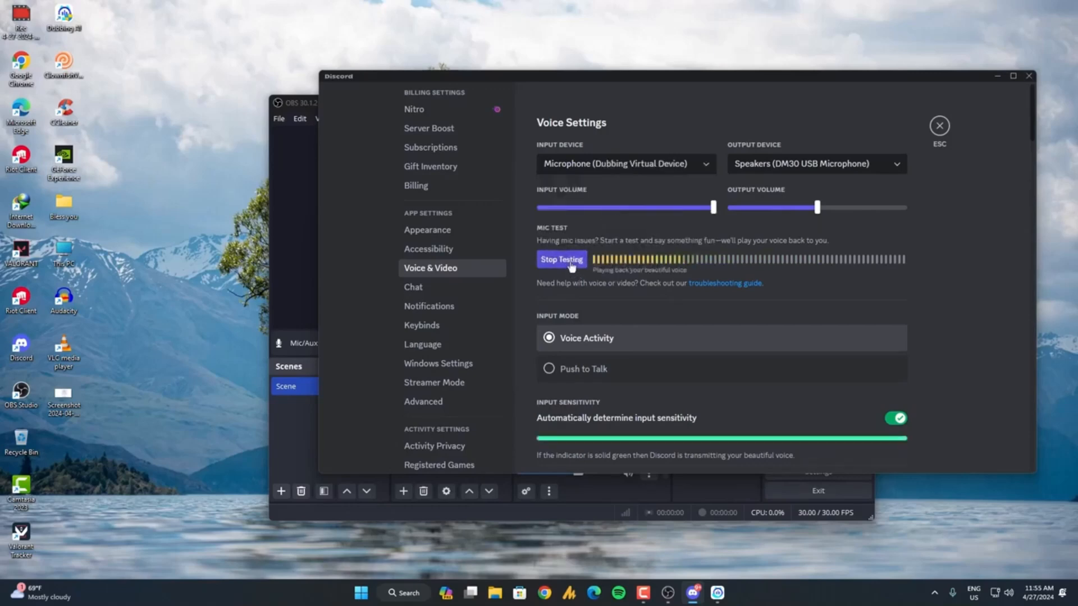
click(571, 263)
Leave the Discord settings, minimize Discord, and close OBS.
click(939, 125)
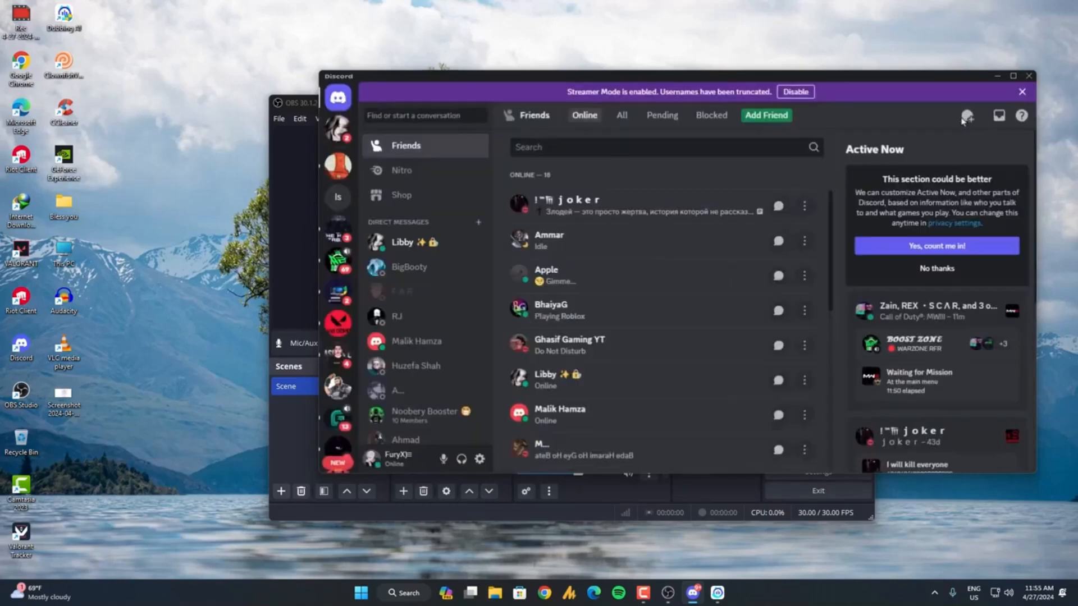
click(997, 77)
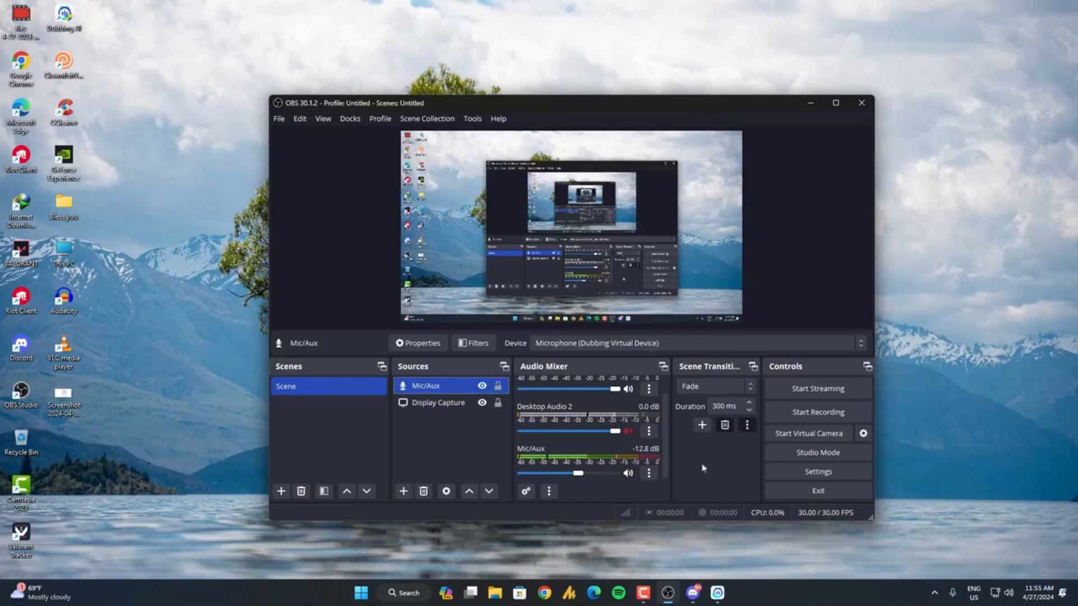
click(861, 103)
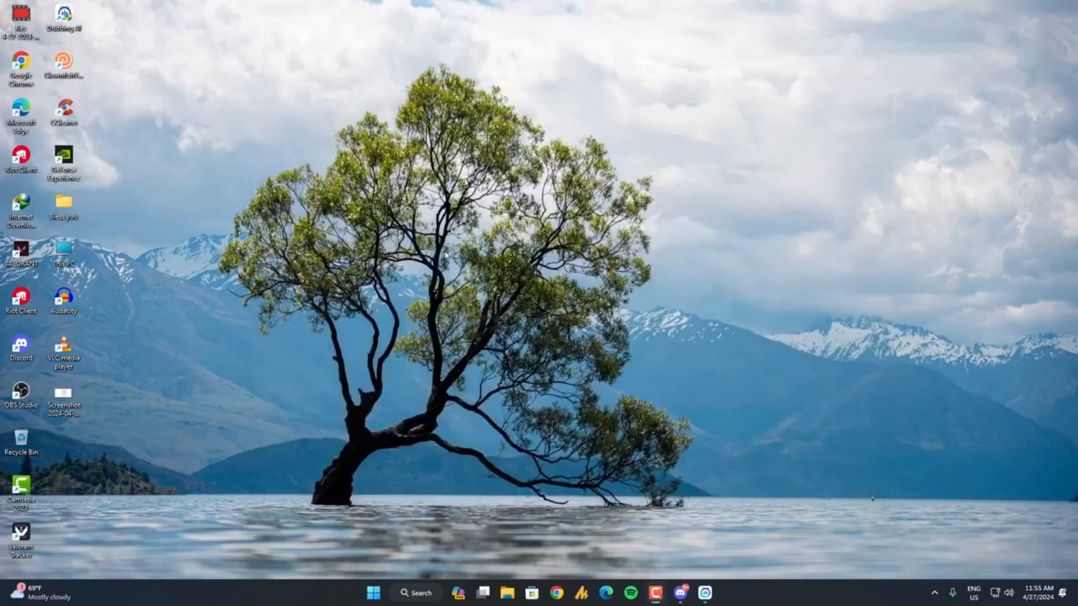